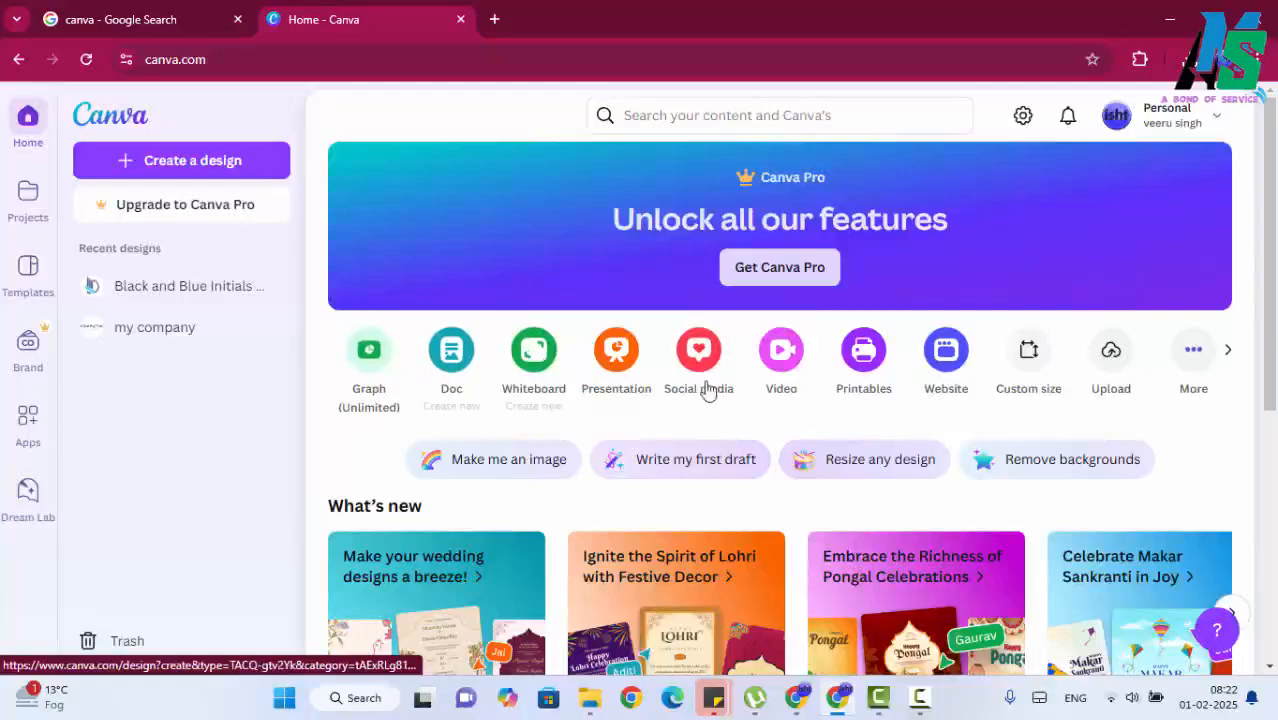
# Step: Search Canva's content for "business logo"
pyautogui.click(649, 126)
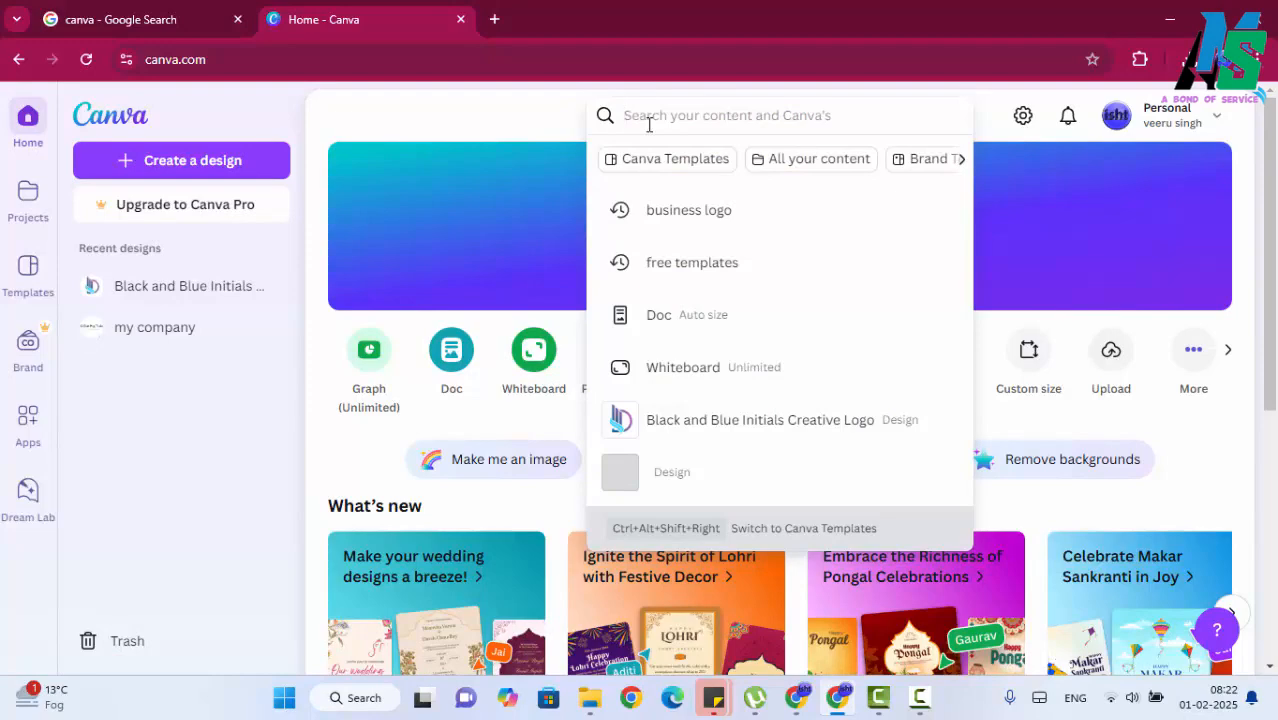
pyautogui.write('logo')
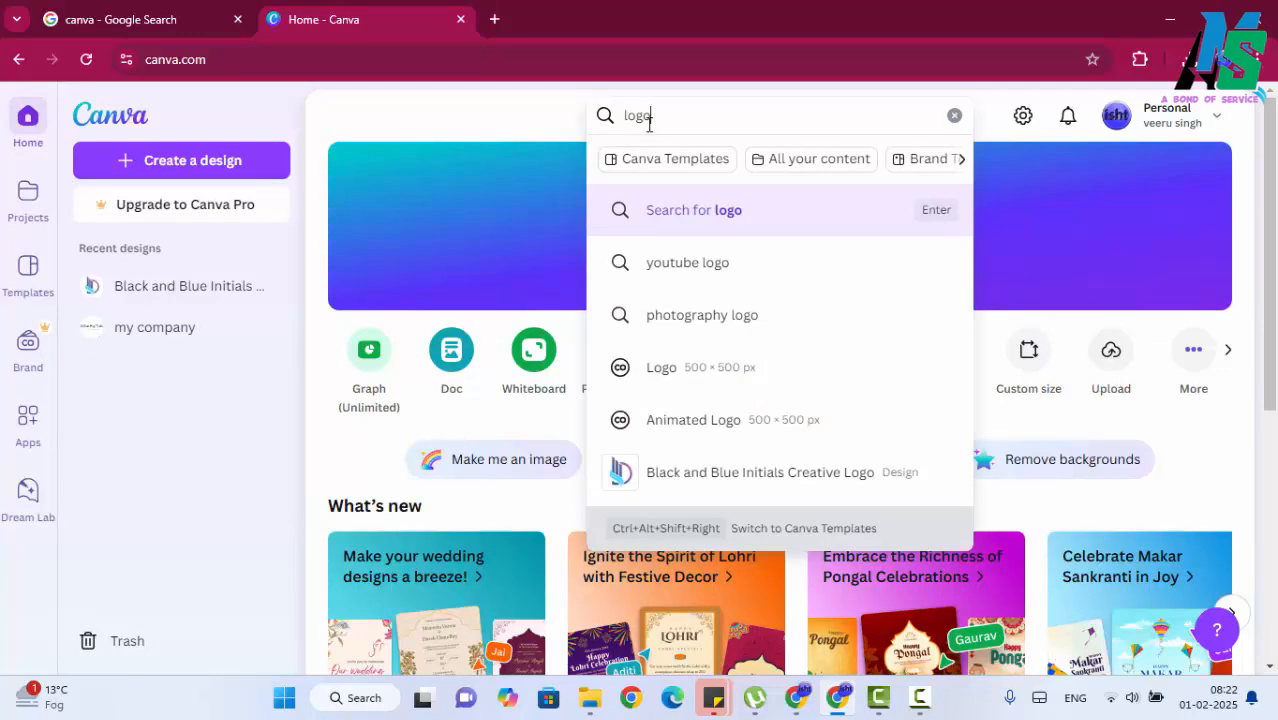
pyautogui.write('business')
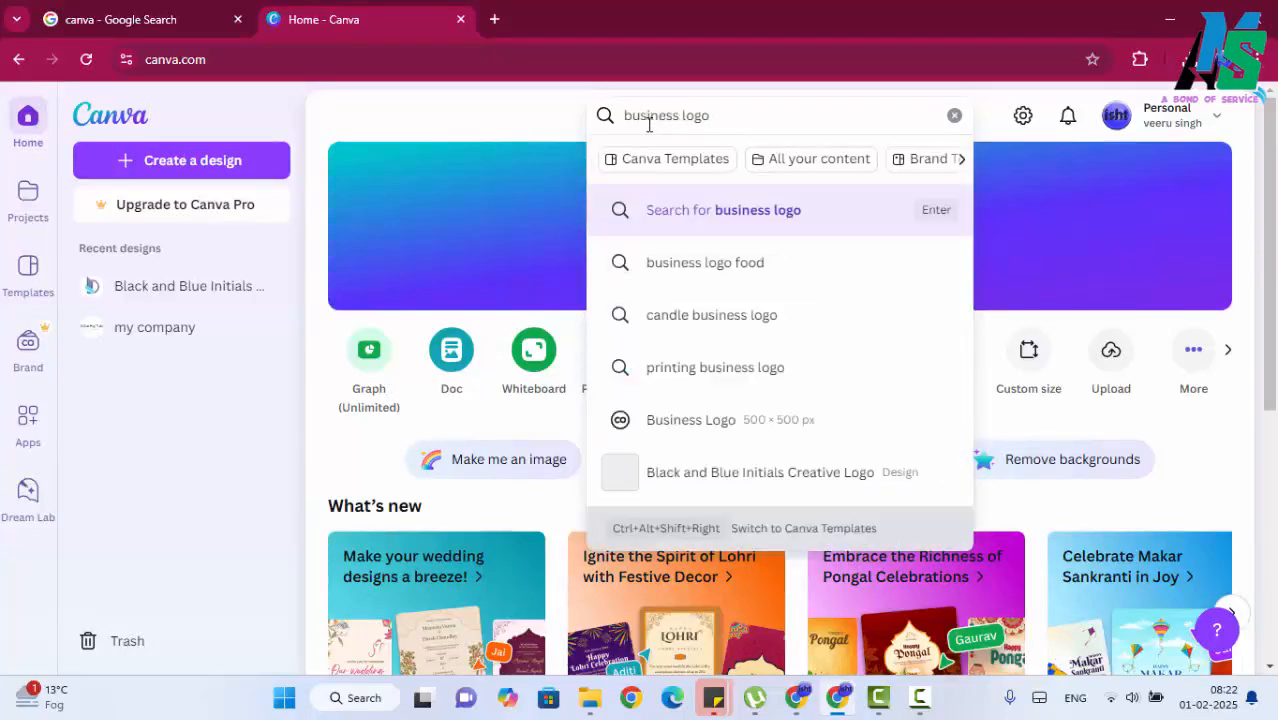
pyautogui.press('Return')
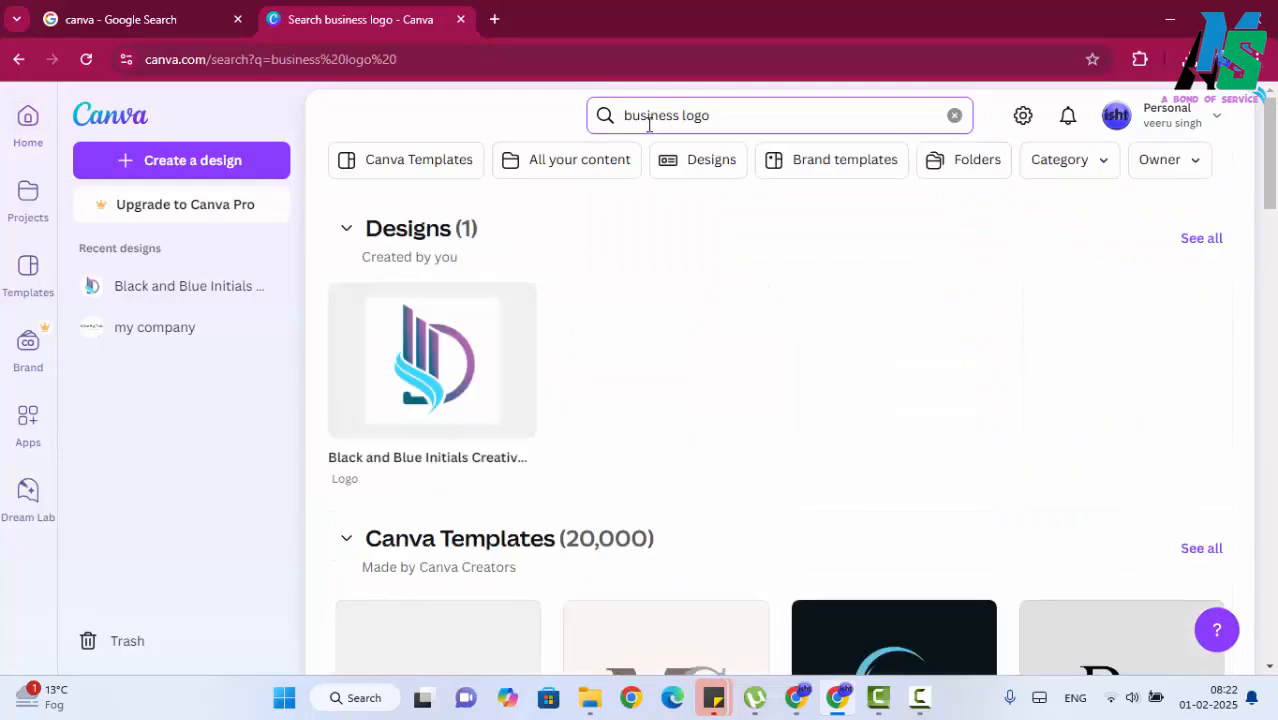
# Step: Browse the business logo templates in the search results for a suitable design
pyautogui.scroll(-4, 1276, 443)
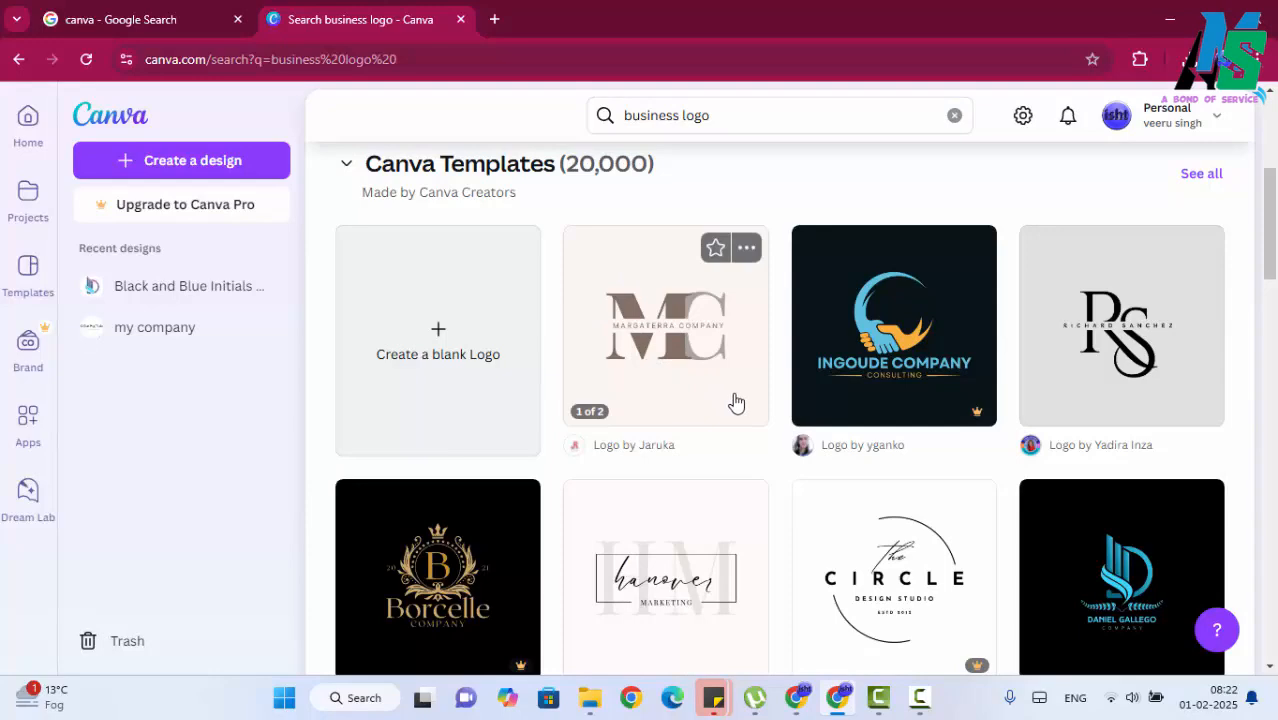
pyautogui.moveTo(956, 412)
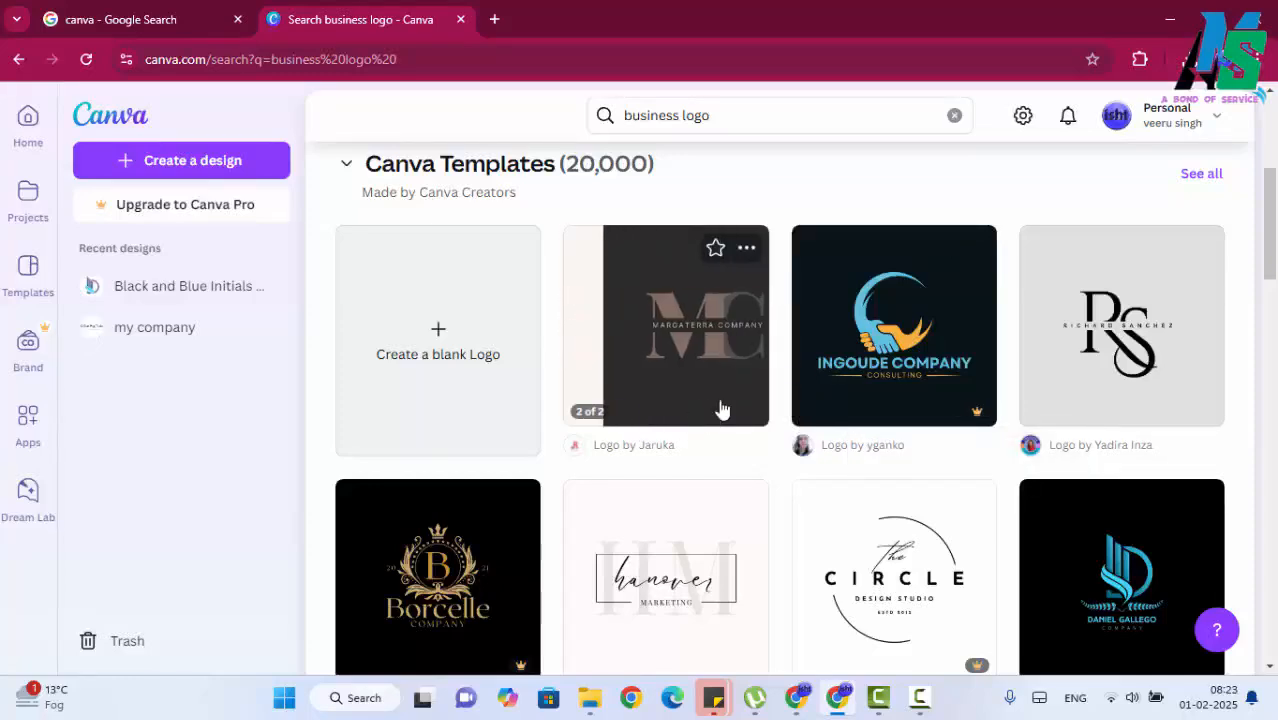
pyautogui.scroll(-4, 723, 408)
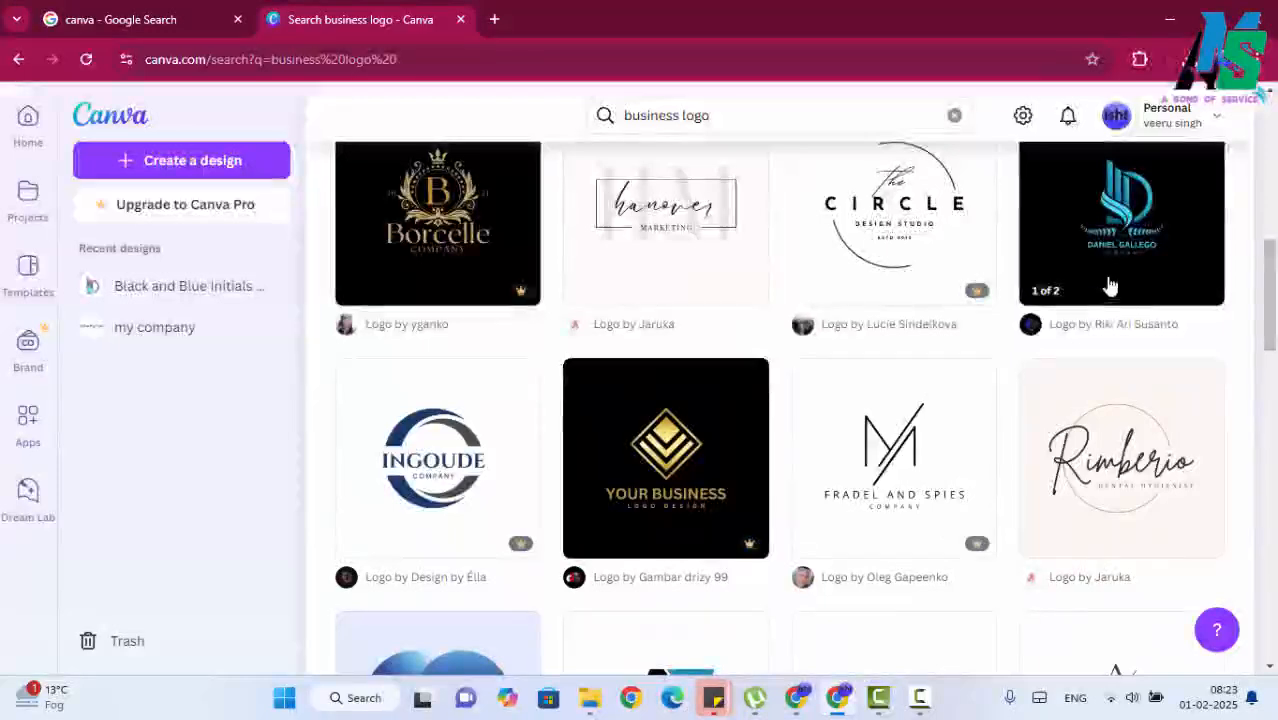
pyautogui.scroll(-1, 980, 362)
pyautogui.scroll(-3, 641, 493)
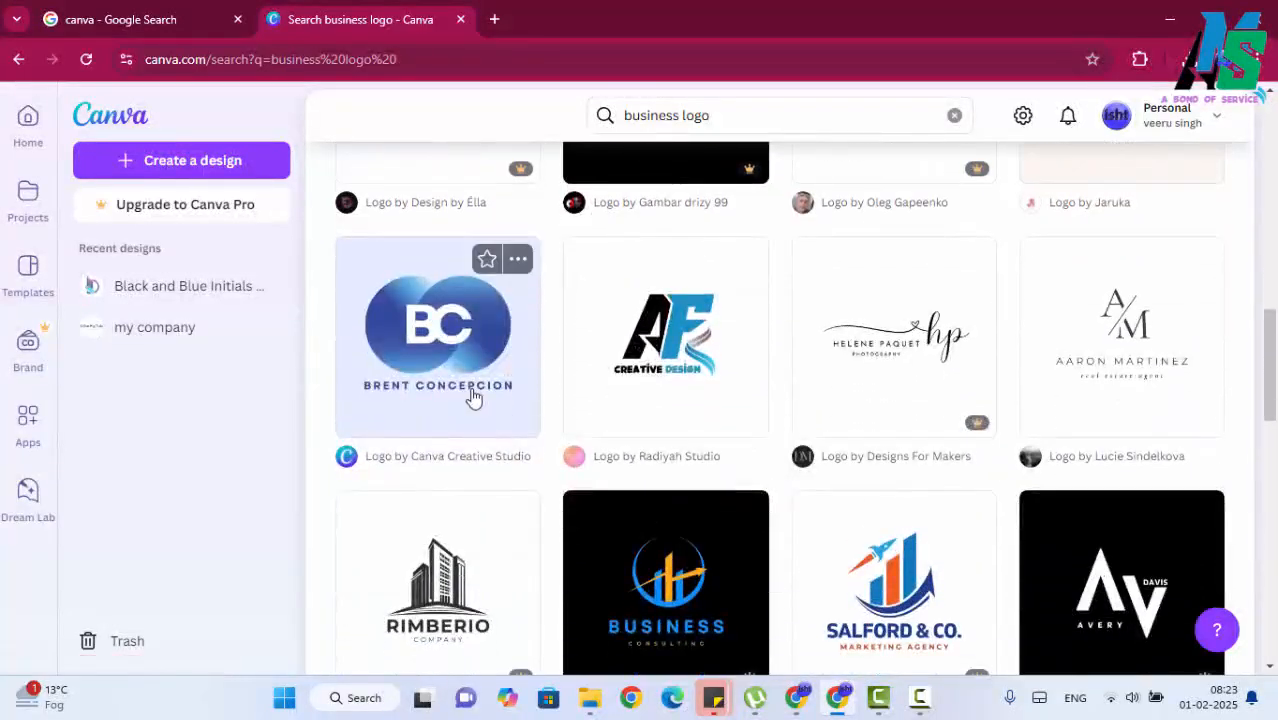
pyautogui.scroll(-2, 497, 446)
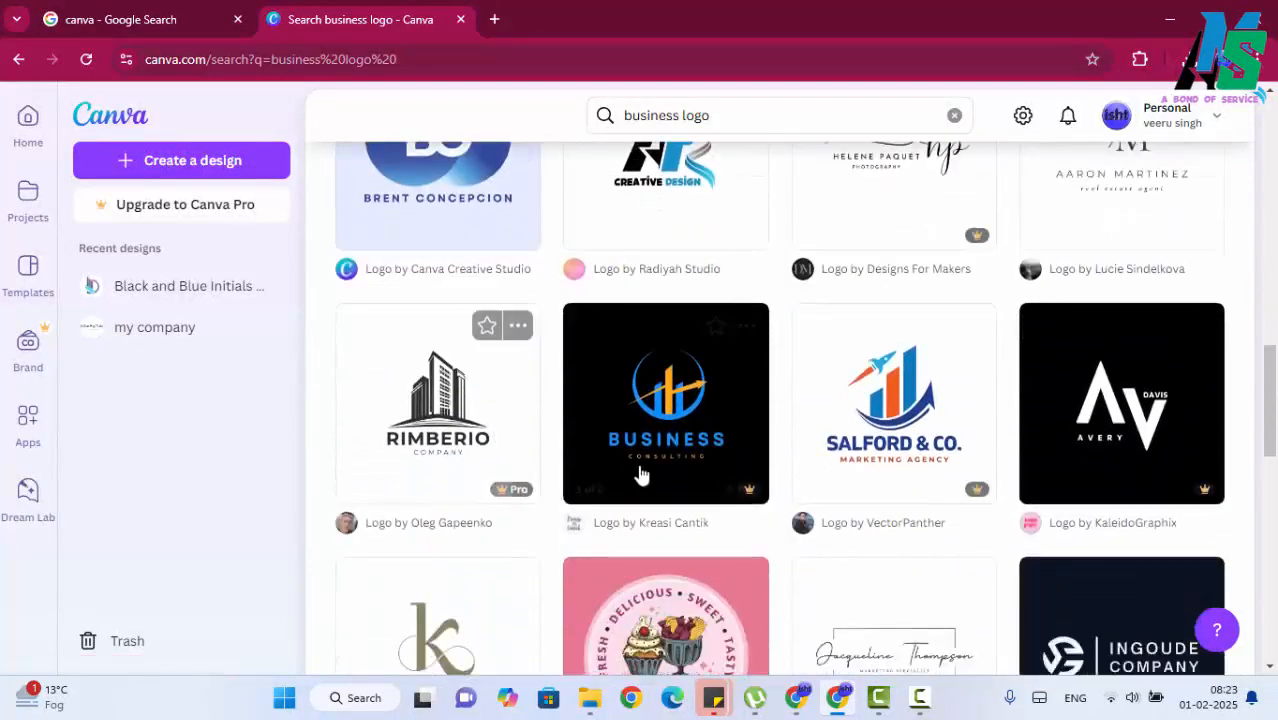
pyautogui.scroll(-2, 740, 480)
pyautogui.scroll(-1, 722, 514)
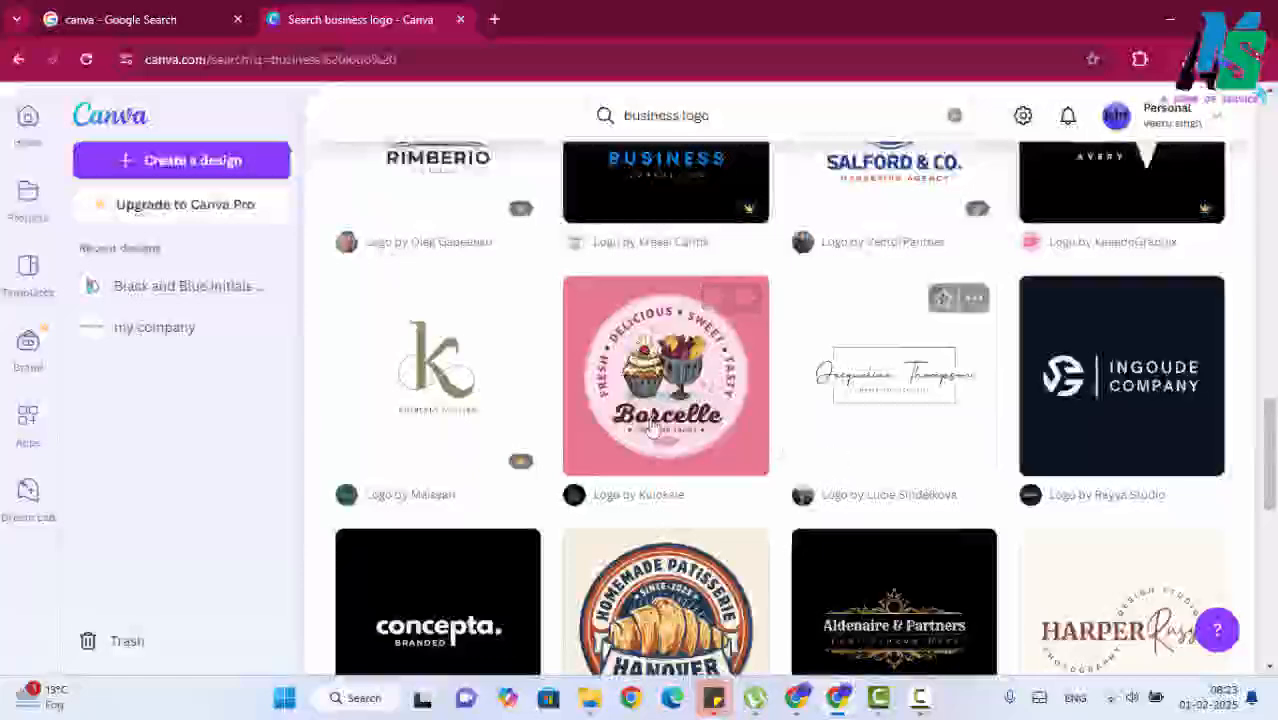
pyautogui.scroll(-1, 590, 351)
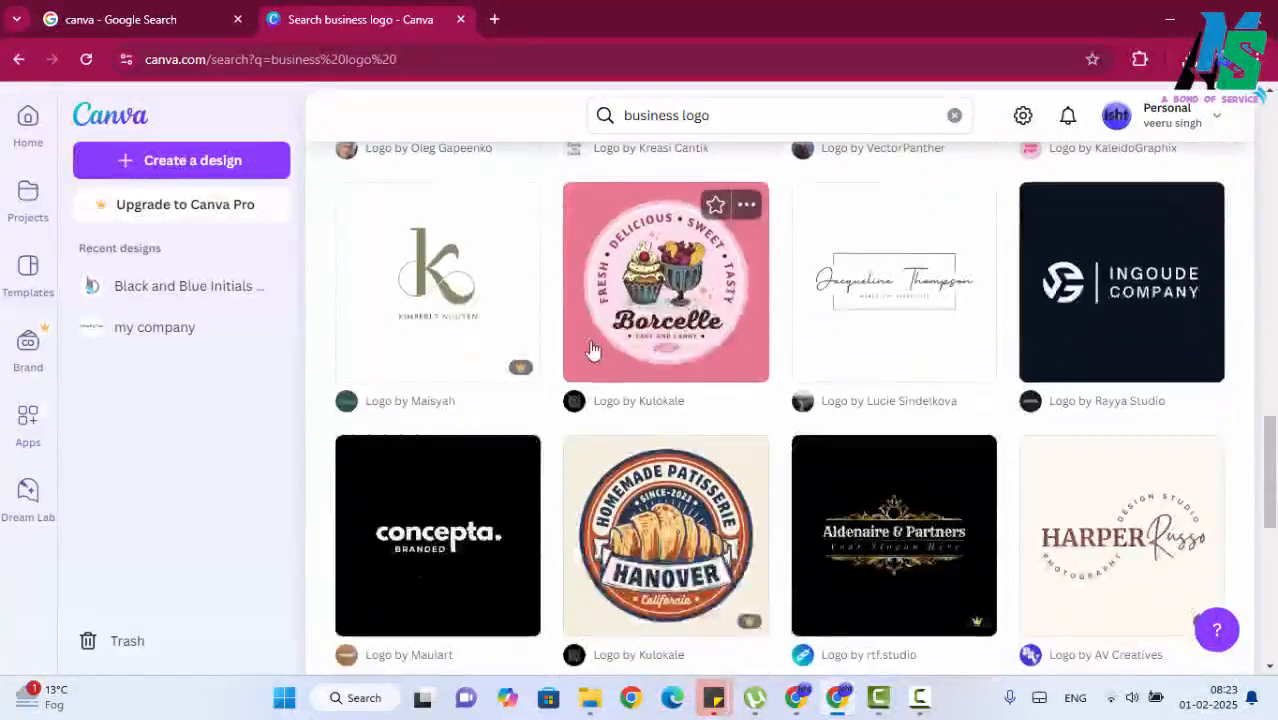
pyautogui.scroll(-1, 620, 380)
pyautogui.scroll(1, 672, 453)
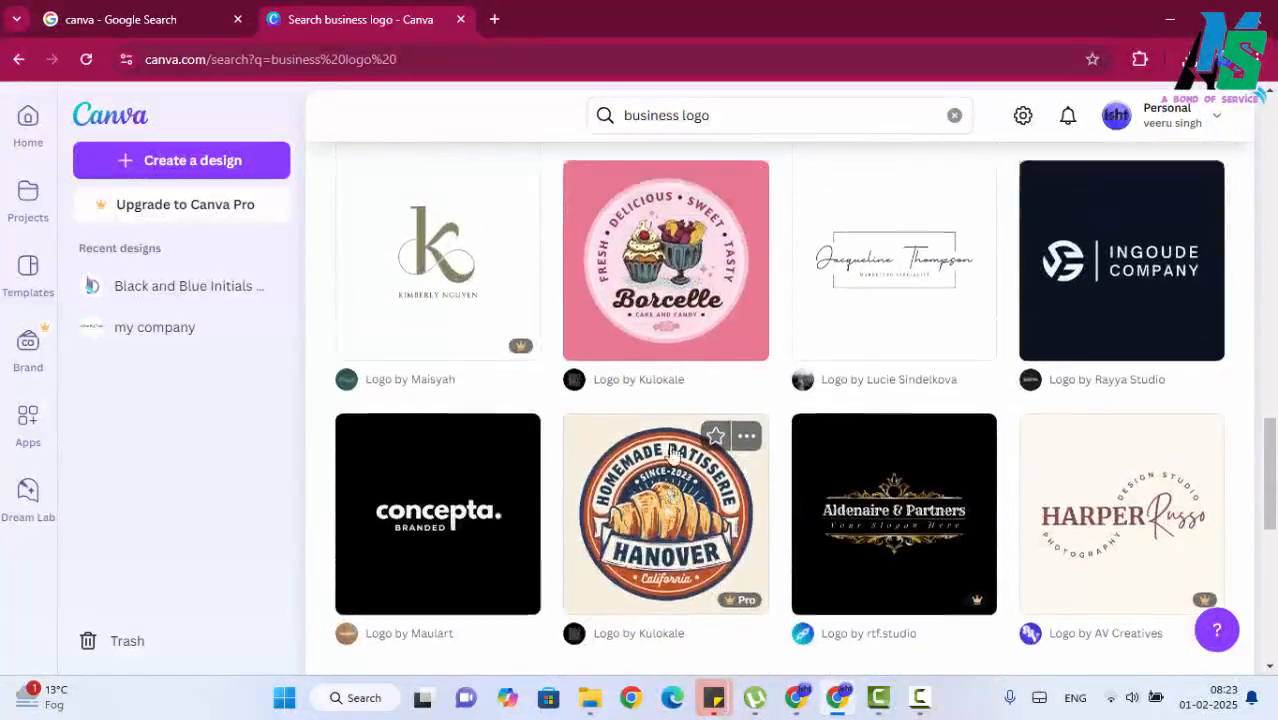
pyautogui.scroll(-3, 920, 390)
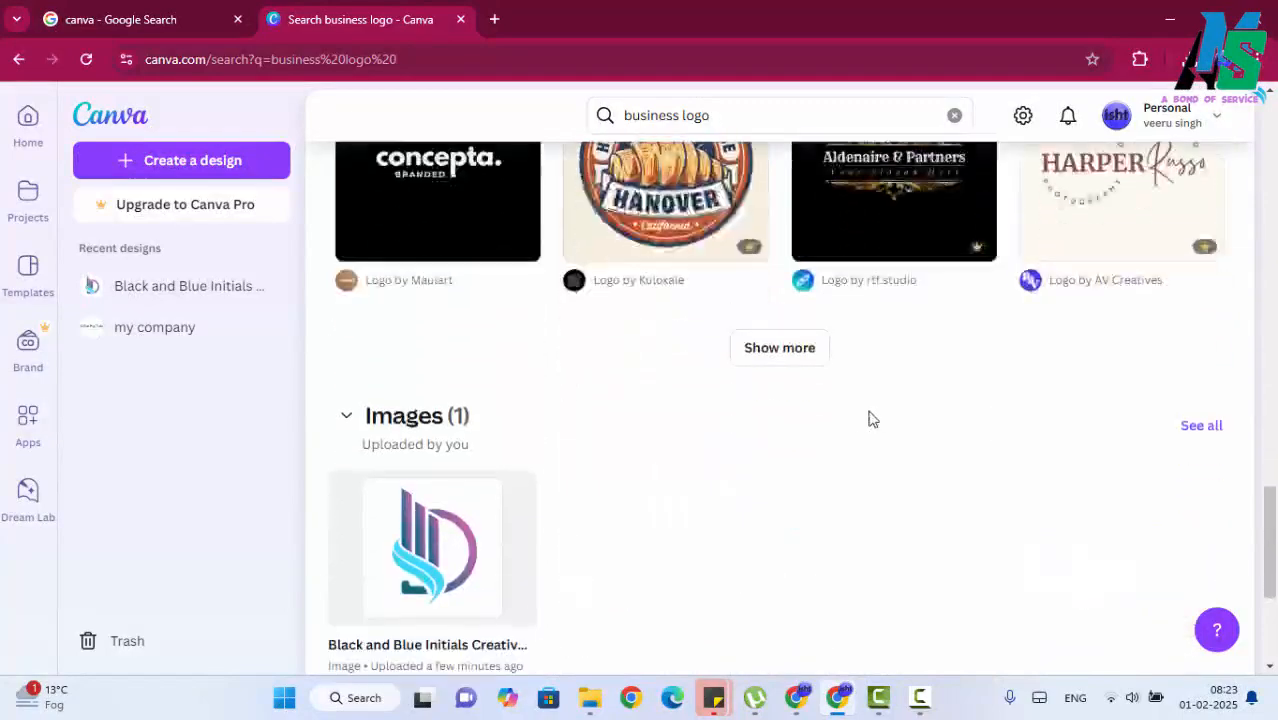
# Step: Load more business logo templates and open the black and gold Rimberio Jewelry logo by Femoza Studio
pyautogui.click(800, 360)
pyautogui.scroll(-10, 790, 367)
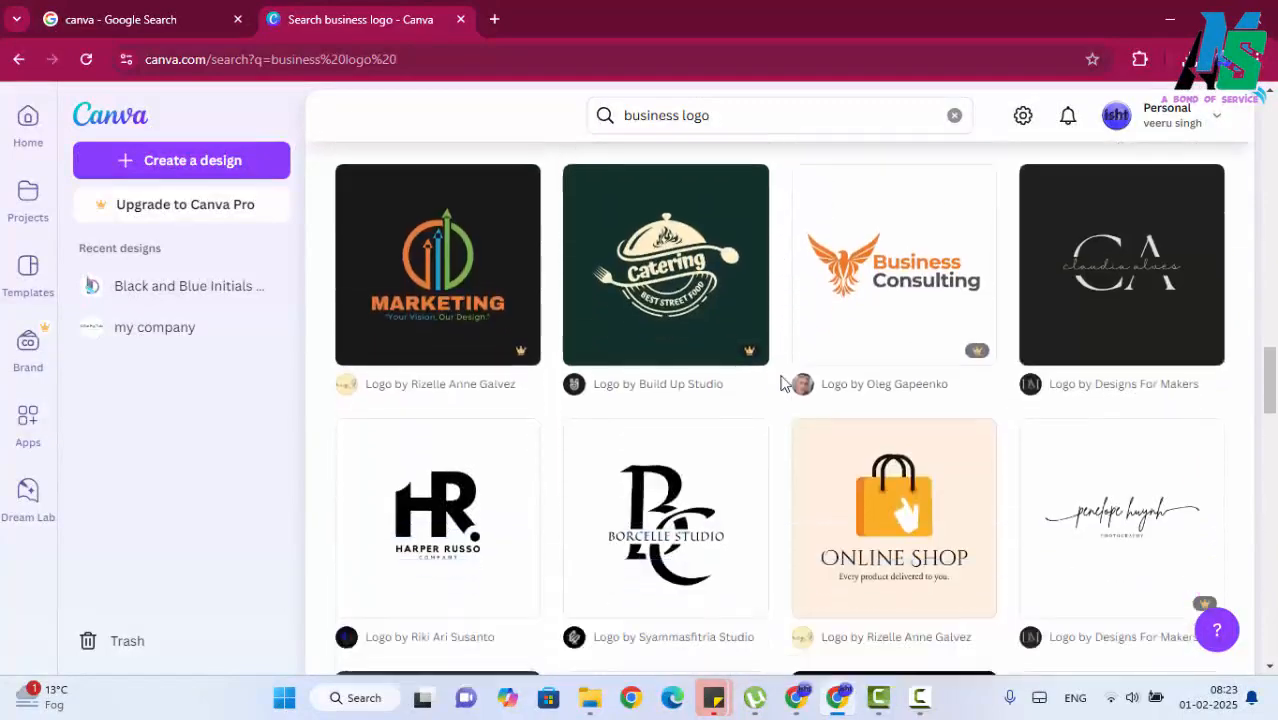
pyautogui.scroll(-10, 803, 479)
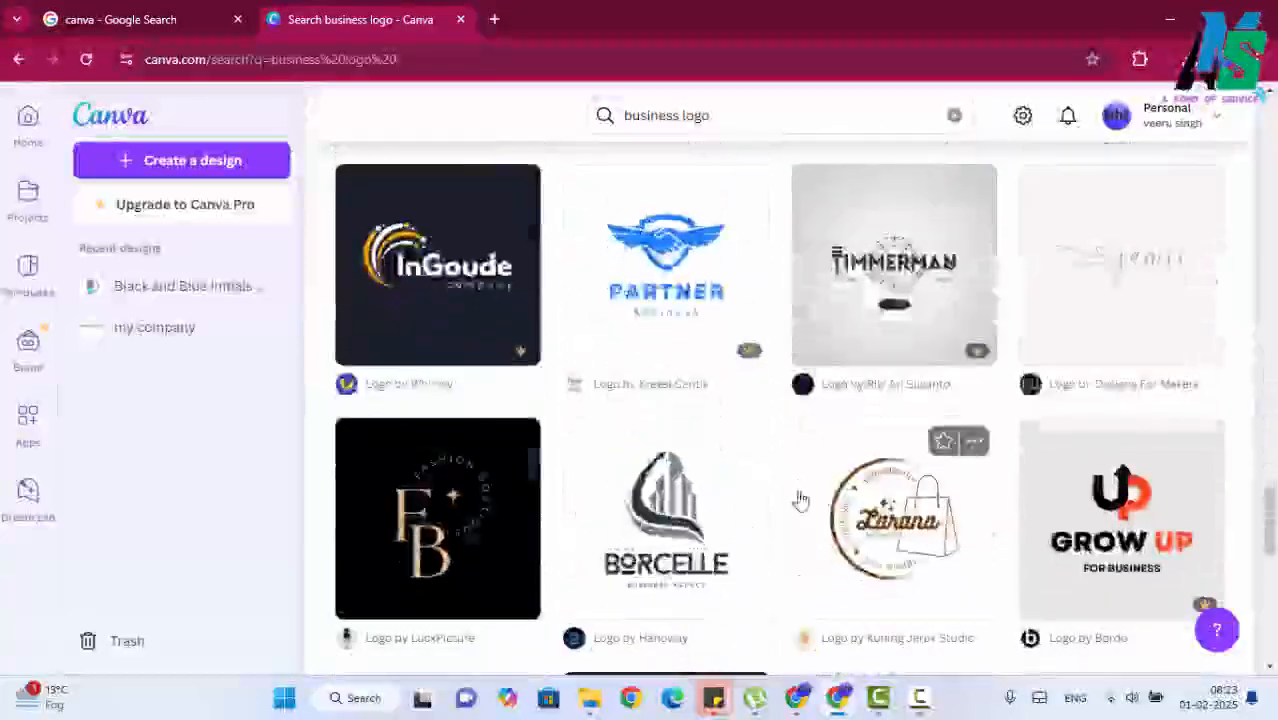
pyautogui.click(778, 226)
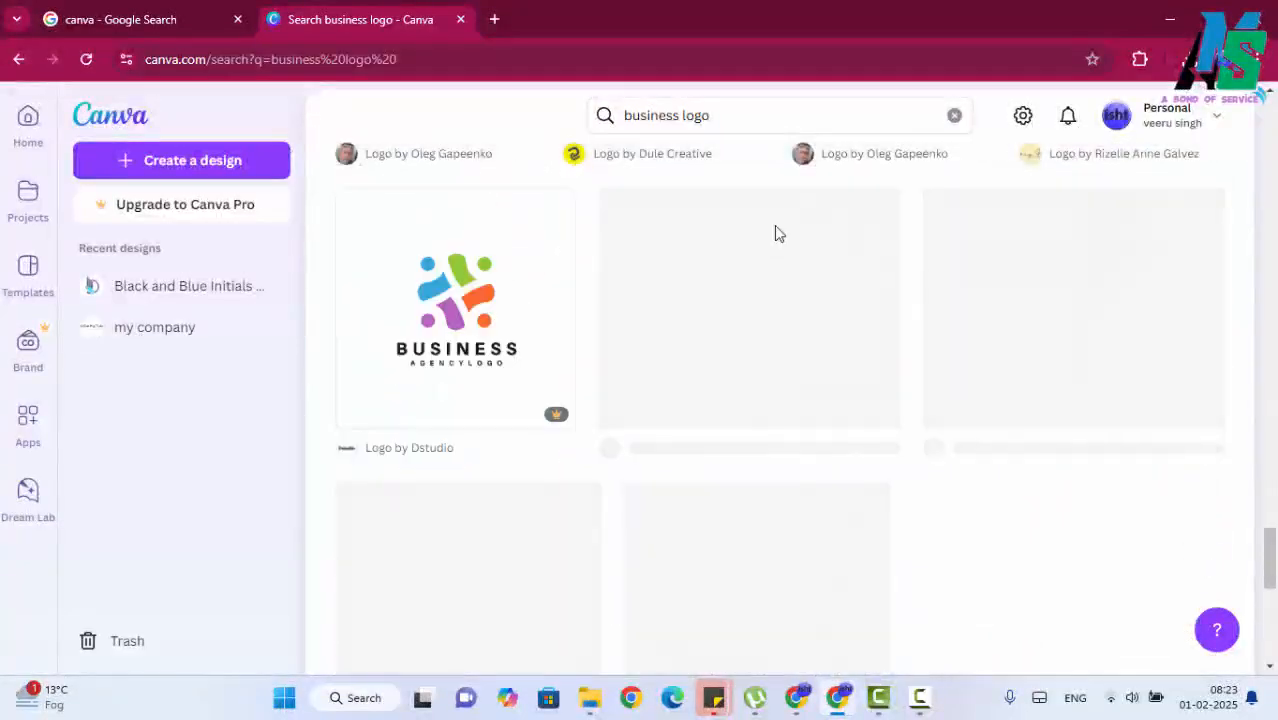
pyautogui.scroll(-1, 790, 357)
pyautogui.scroll(-1, 797, 397)
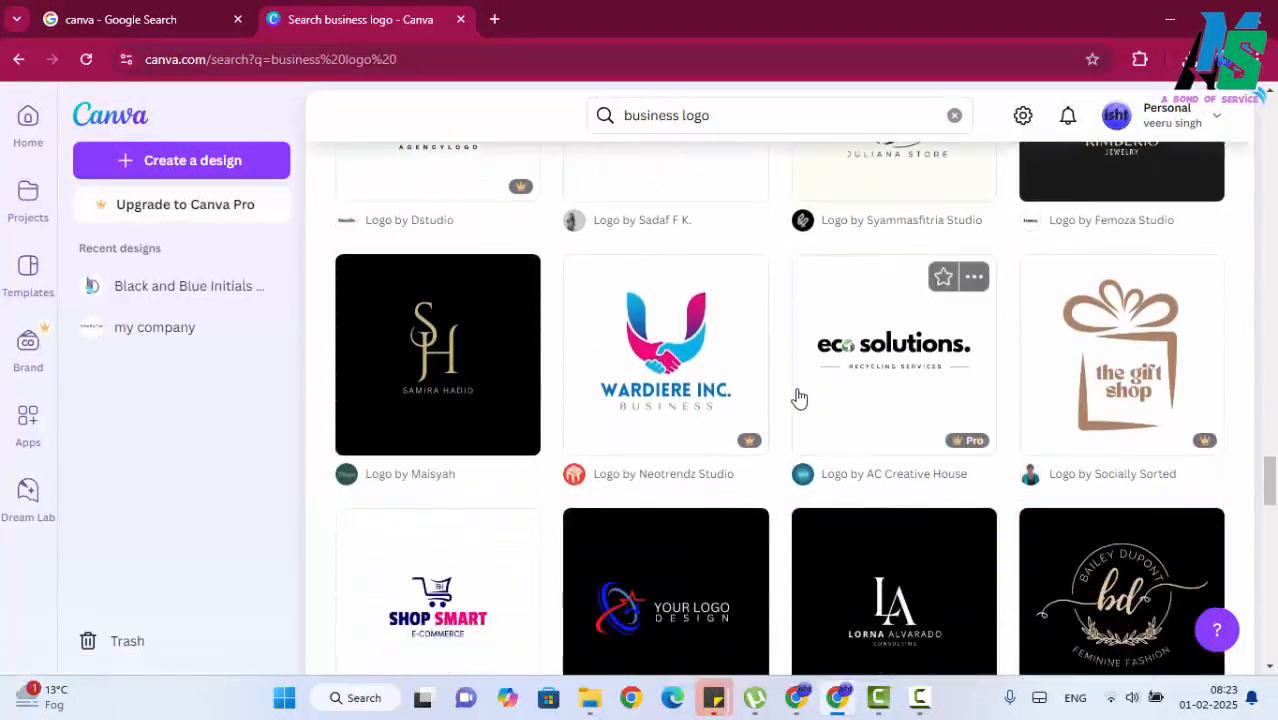
pyautogui.scroll(2, 843, 386)
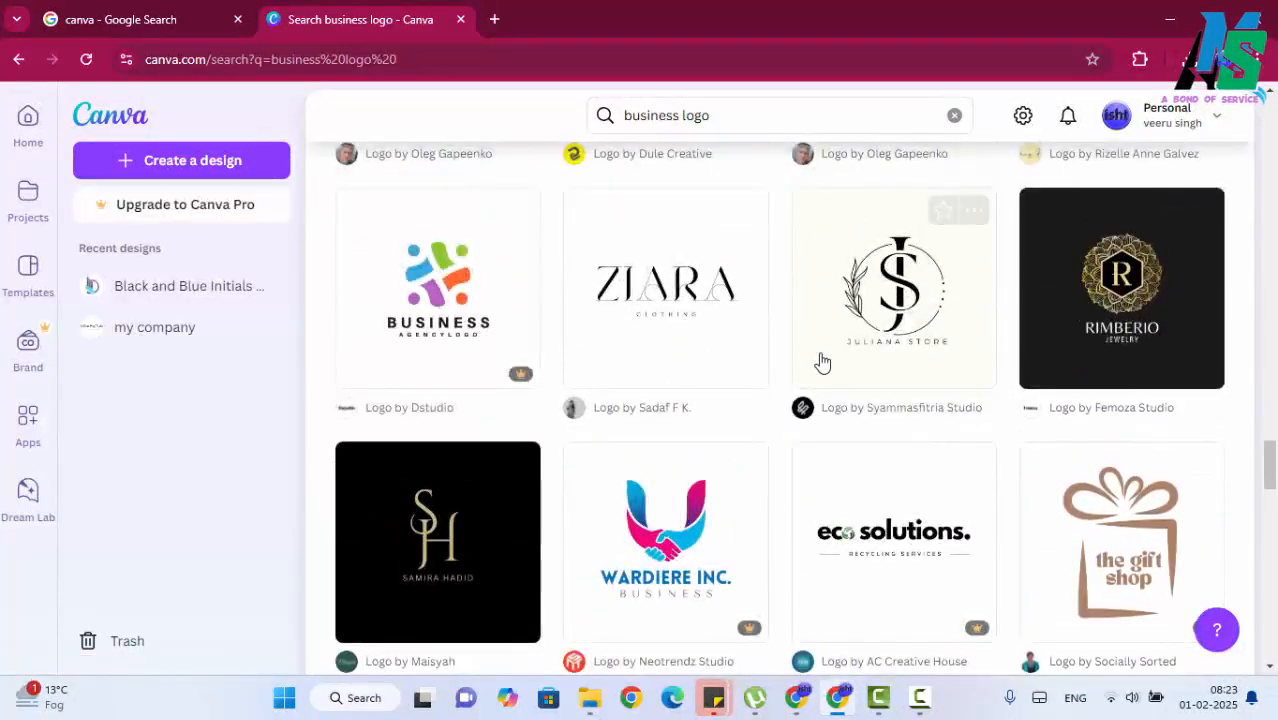
pyautogui.click(1124, 336)
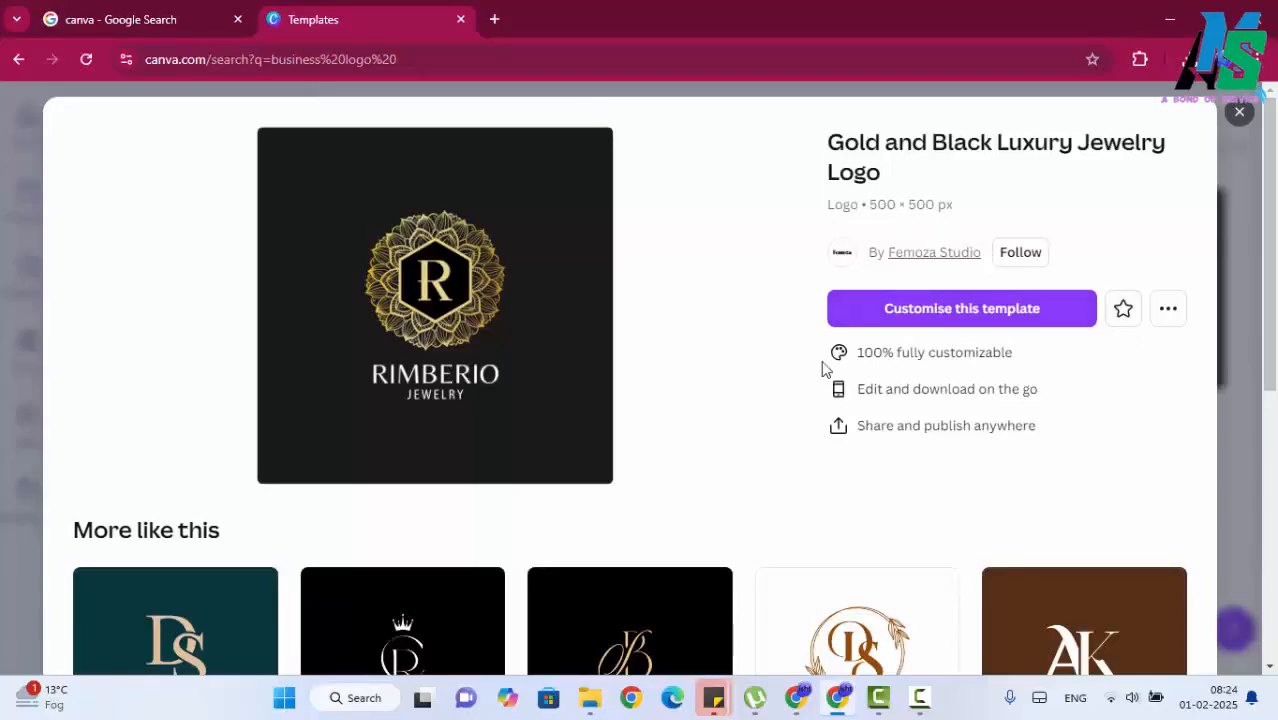
# Step: Review the similar designs, and start customising the Gold and Black Luxury Jewelry Logo template
pyautogui.scroll(-3, 590, 370)
pyautogui.scroll(2, 573, 379)
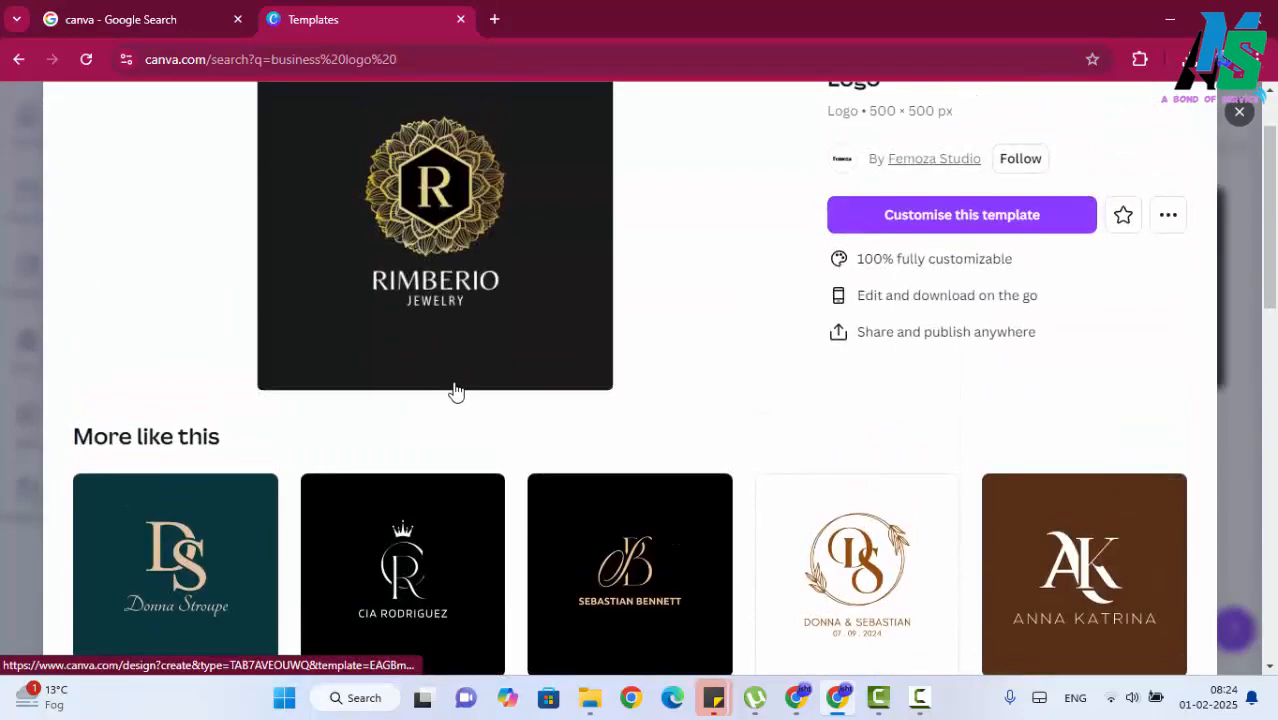
pyautogui.scroll(-4, 456, 391)
pyautogui.scroll(-2, 610, 415)
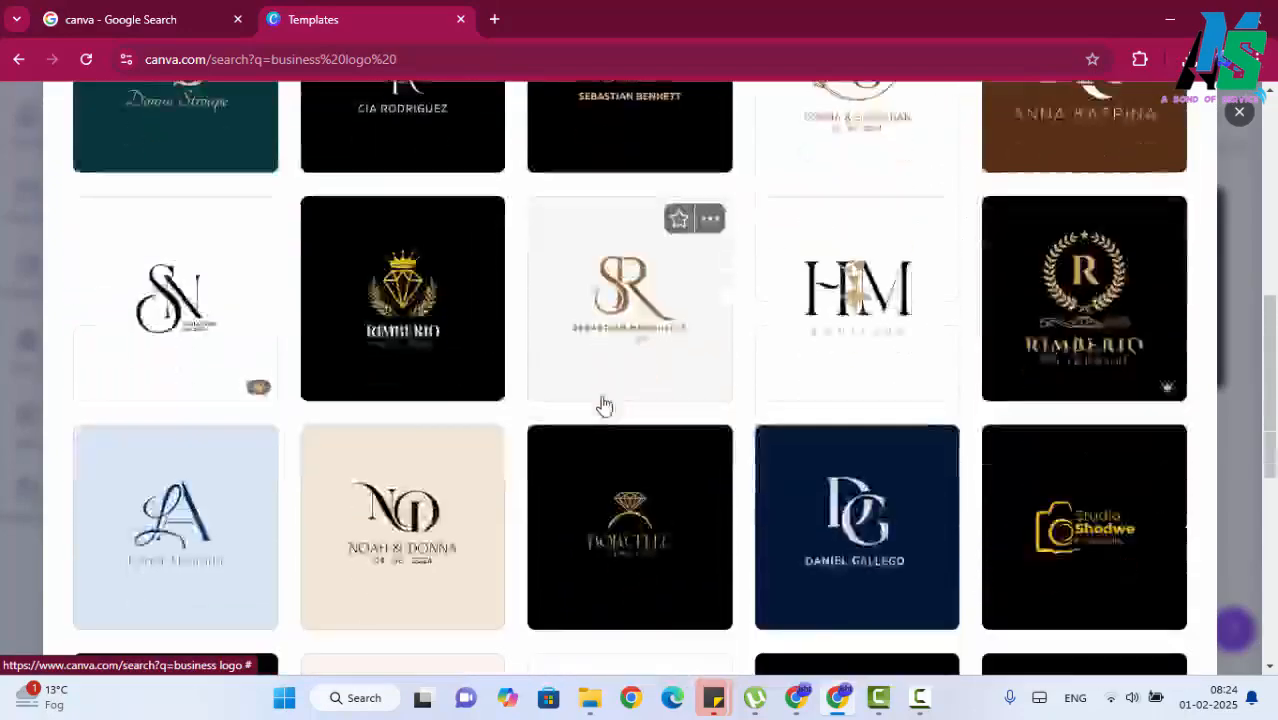
pyautogui.scroll(3, 550, 395)
pyautogui.scroll(3, 406, 255)
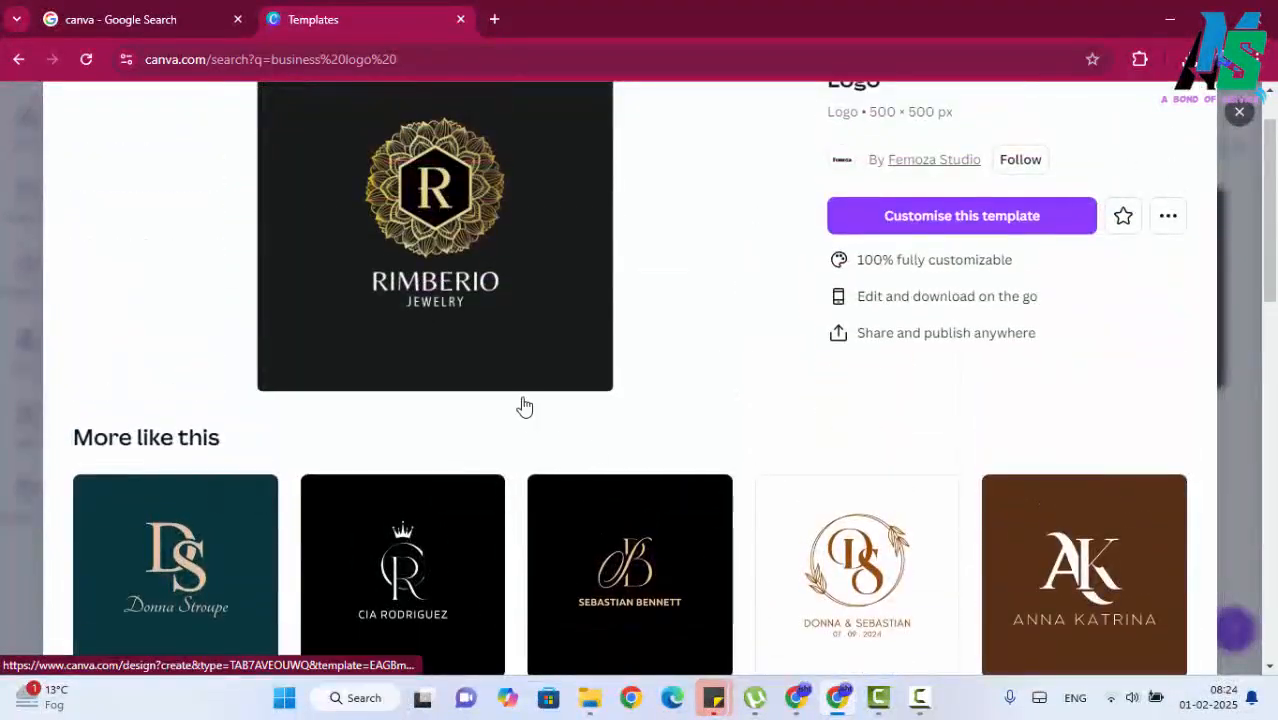
pyautogui.scroll(2, 522, 405)
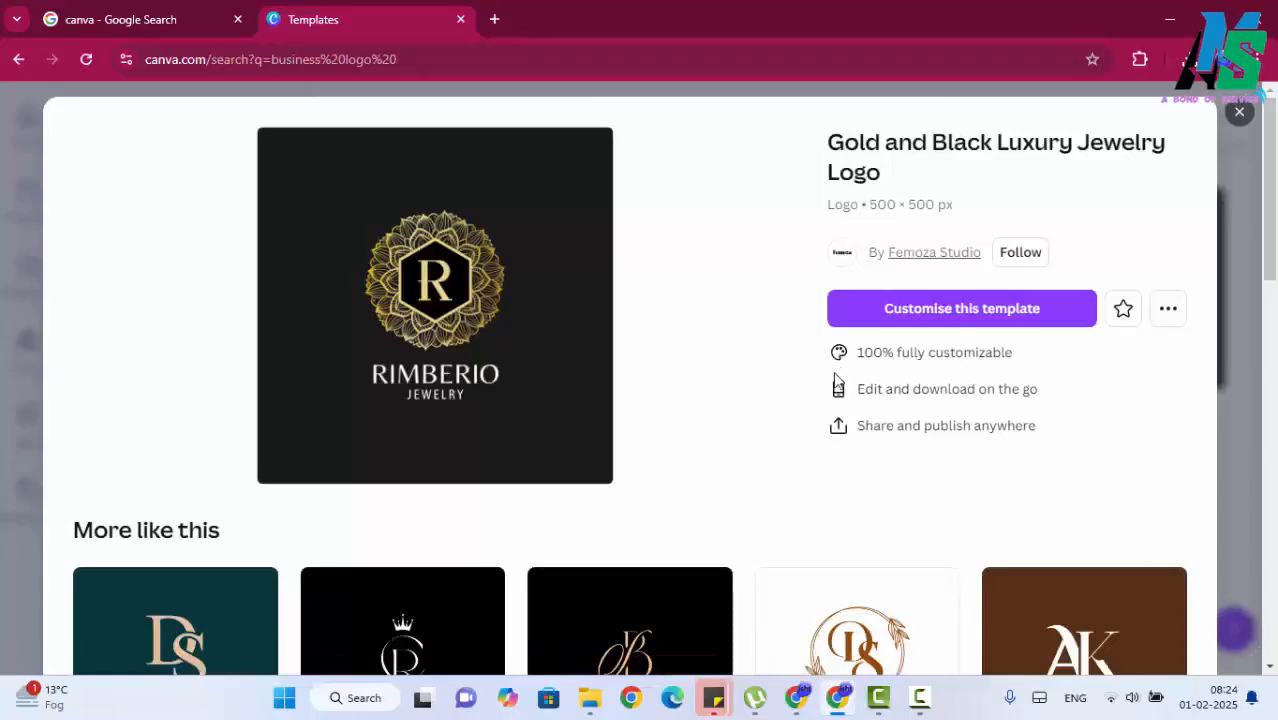
pyautogui.click(888, 312)
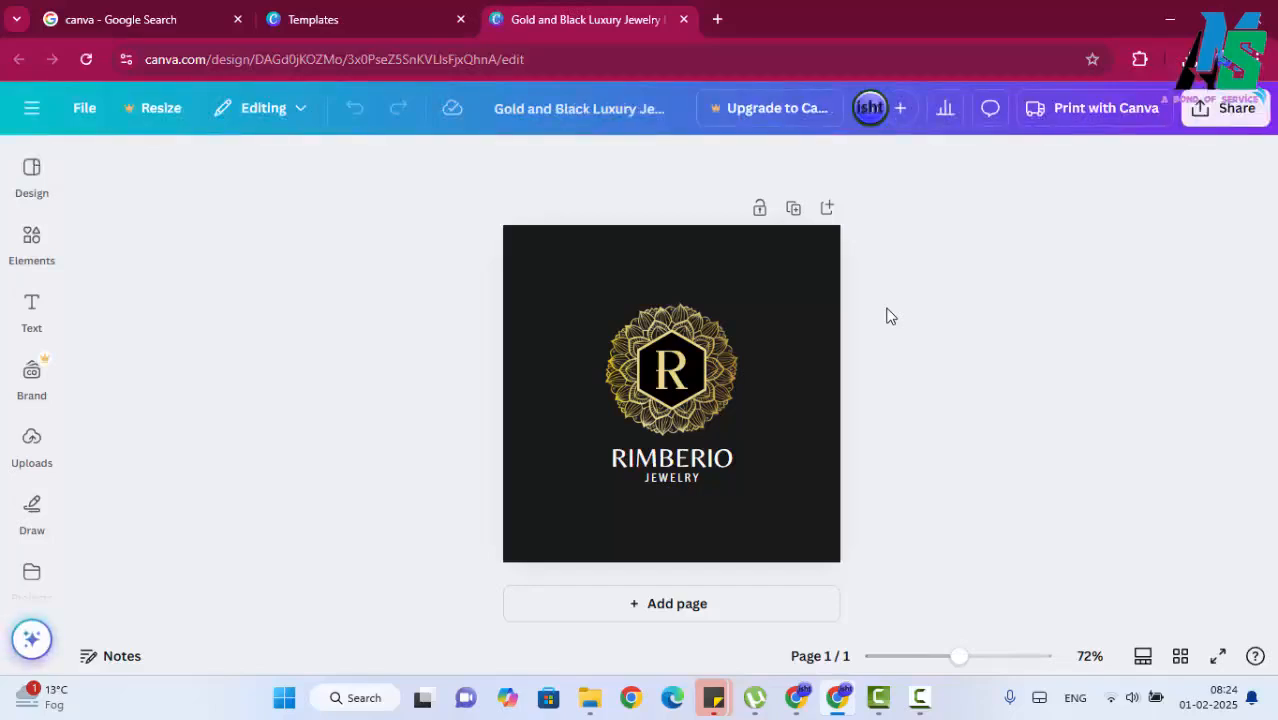
# Step: Examine the text styles and graphic elements that can be added to the logo
pyautogui.click(31, 305)
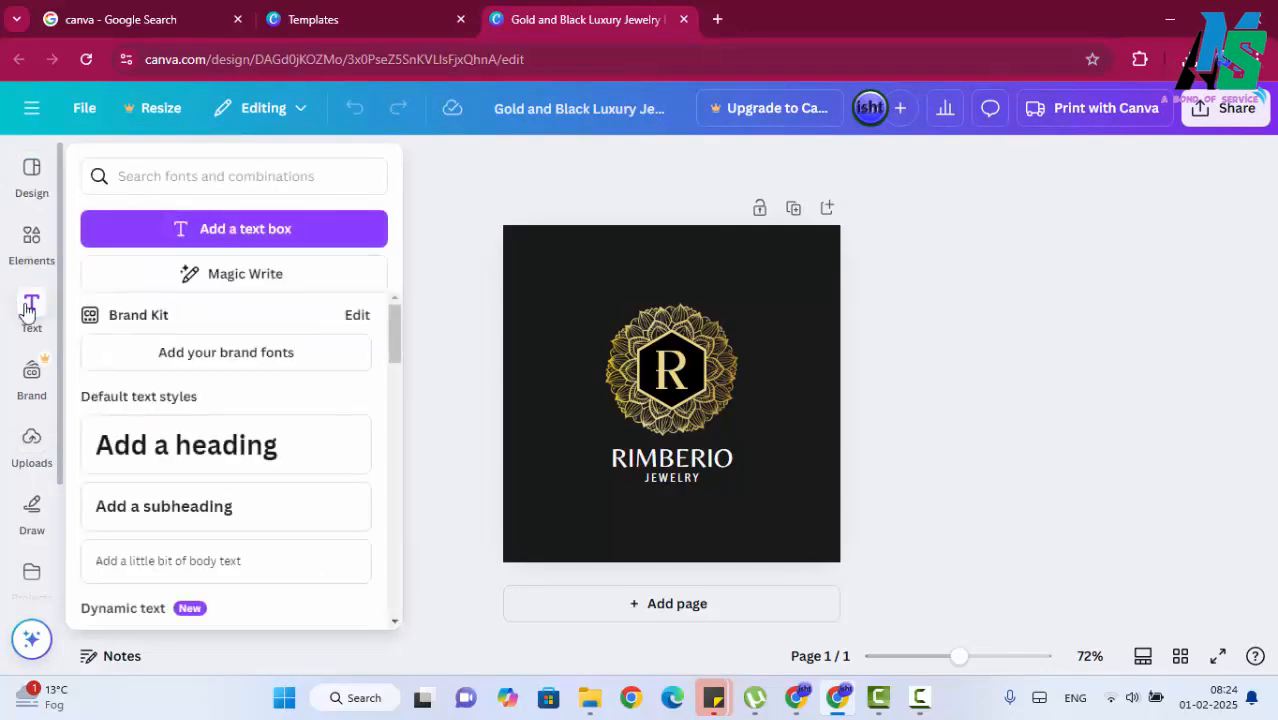
pyautogui.click(26, 266)
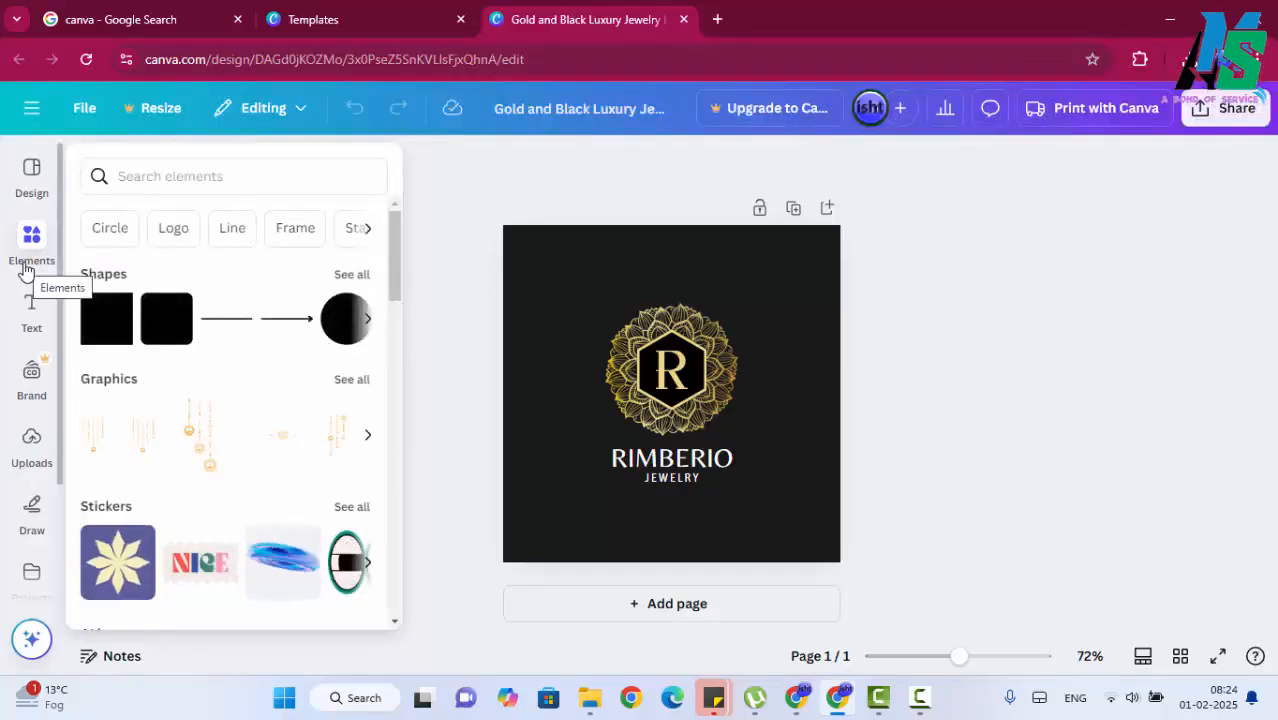
pyautogui.click(852, 326)
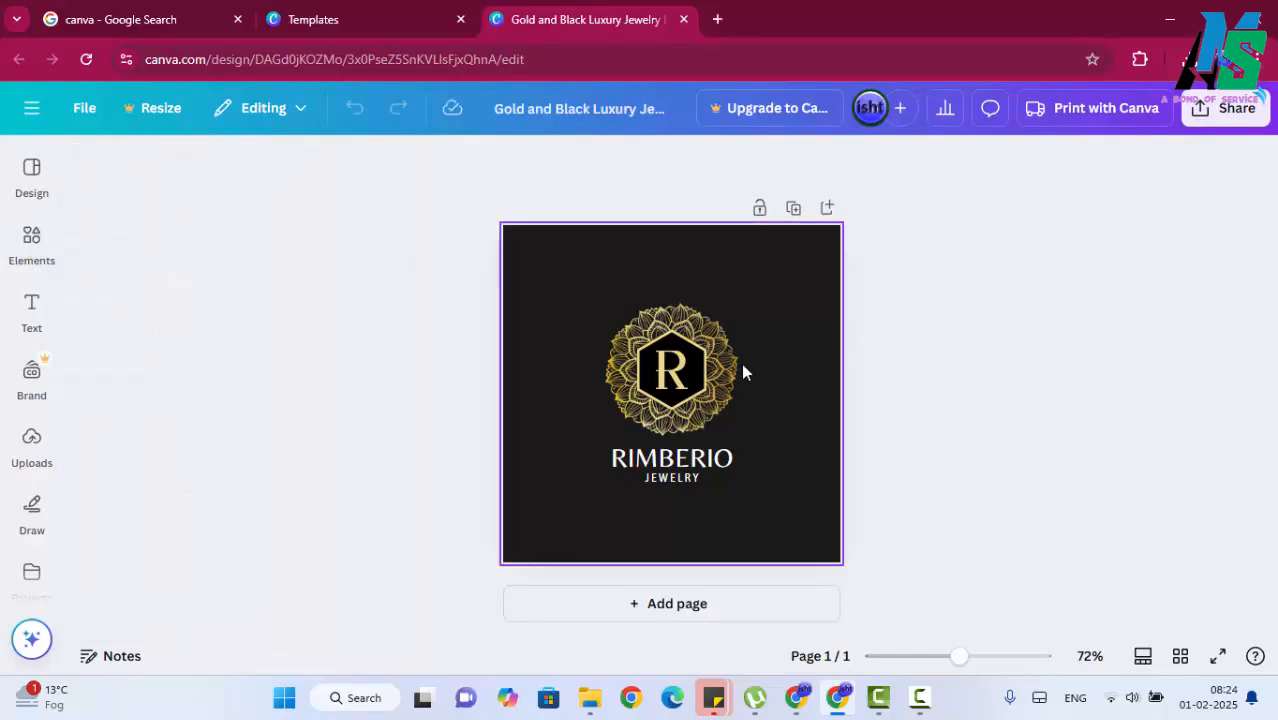
# Step: Inspect the editing options of the gold floral emblem, the RIMBERIO name and the JEWELRY tagline one by one
pyautogui.click(626, 365)
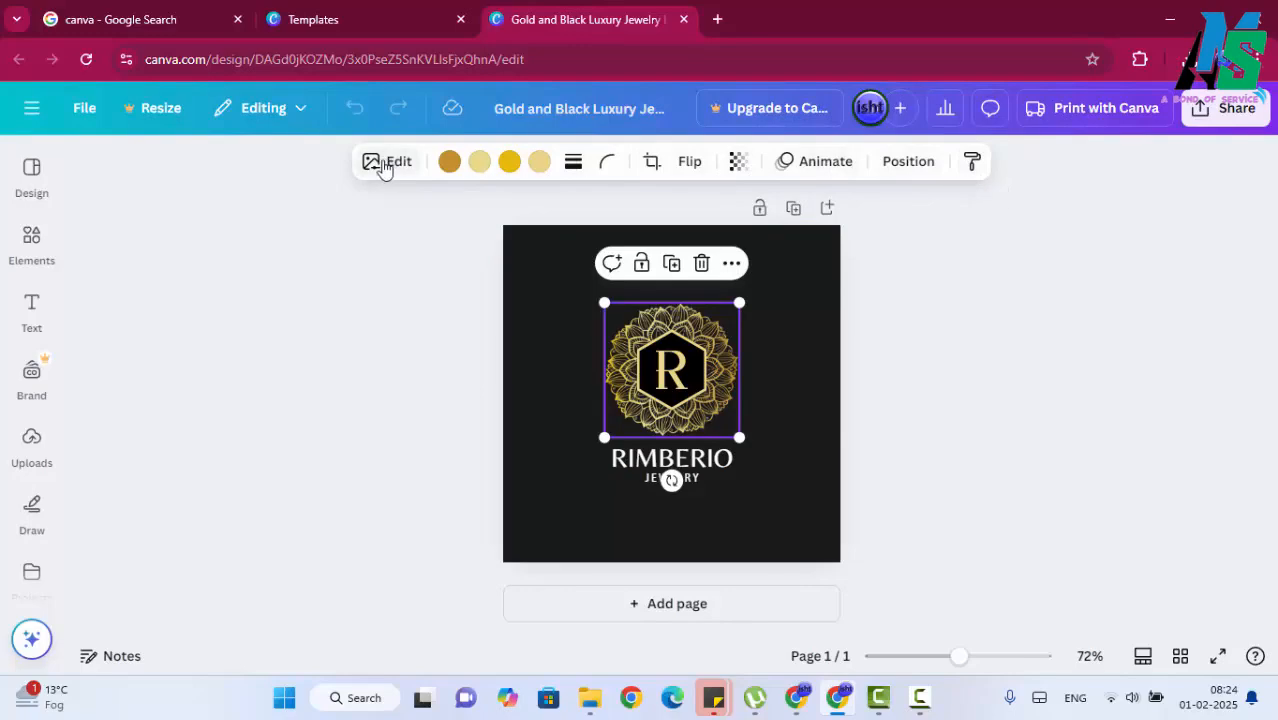
pyautogui.click(958, 317)
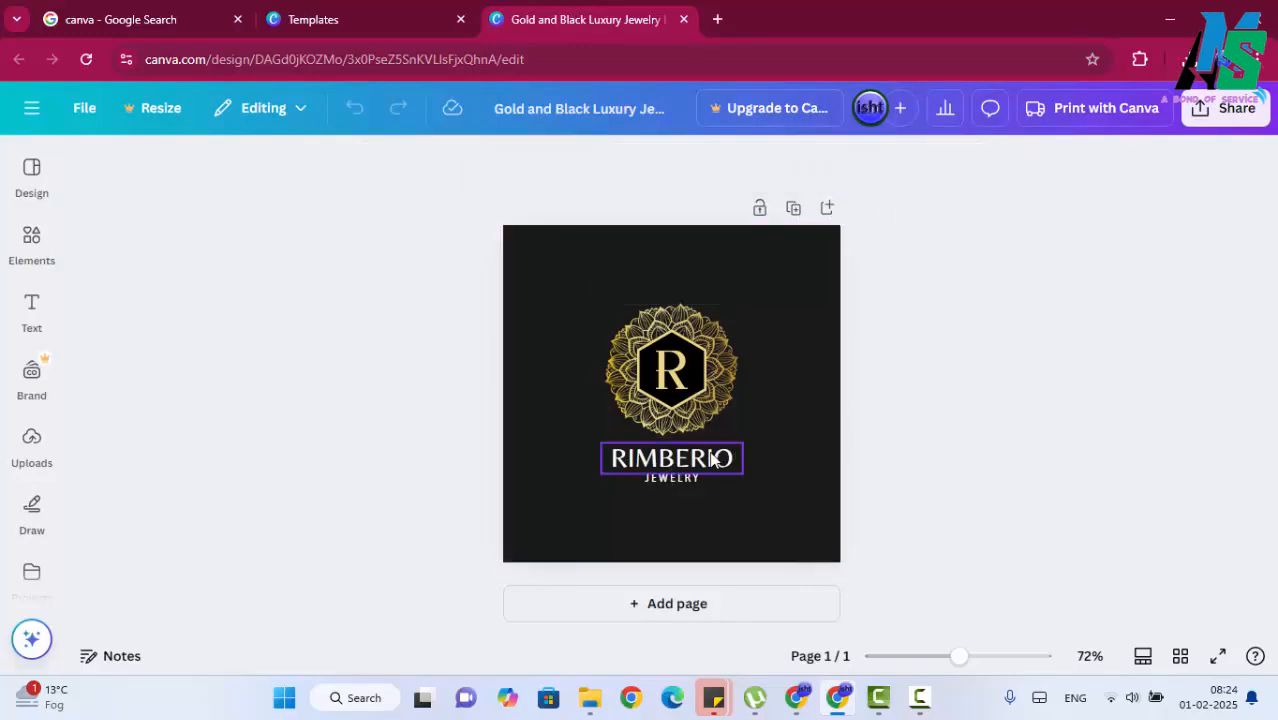
pyautogui.click(713, 459)
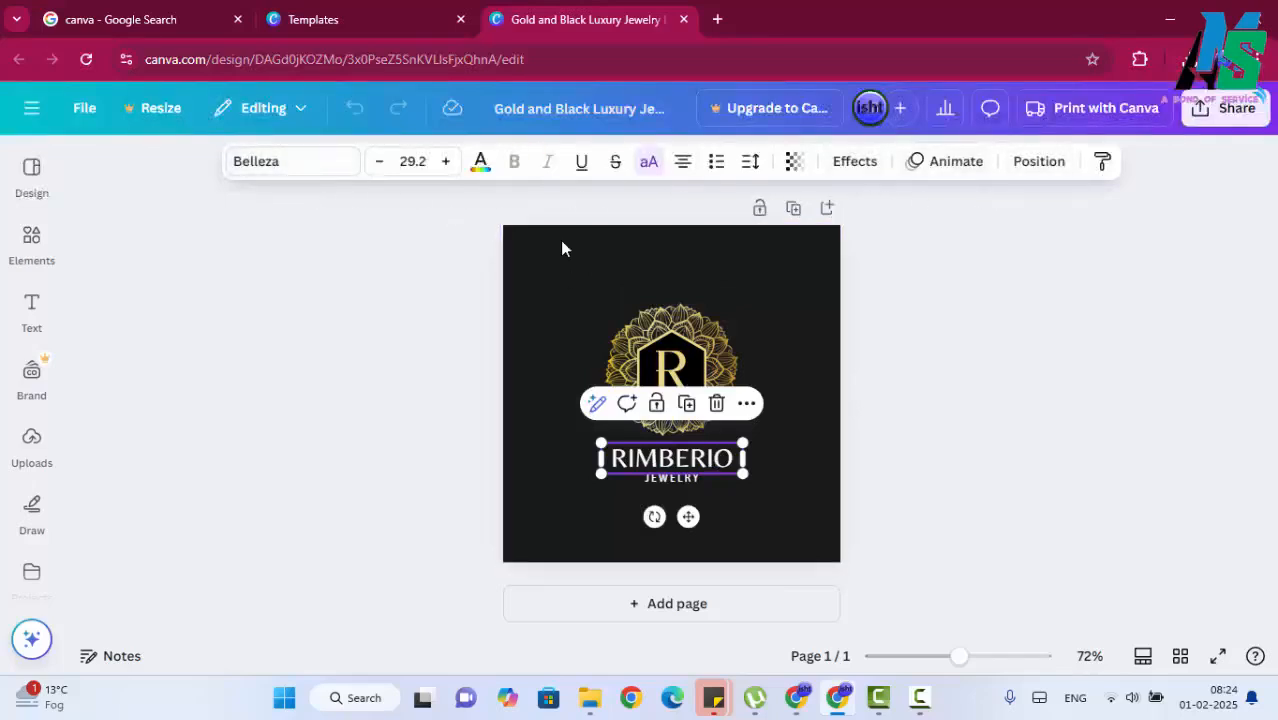
pyautogui.click(790, 465)
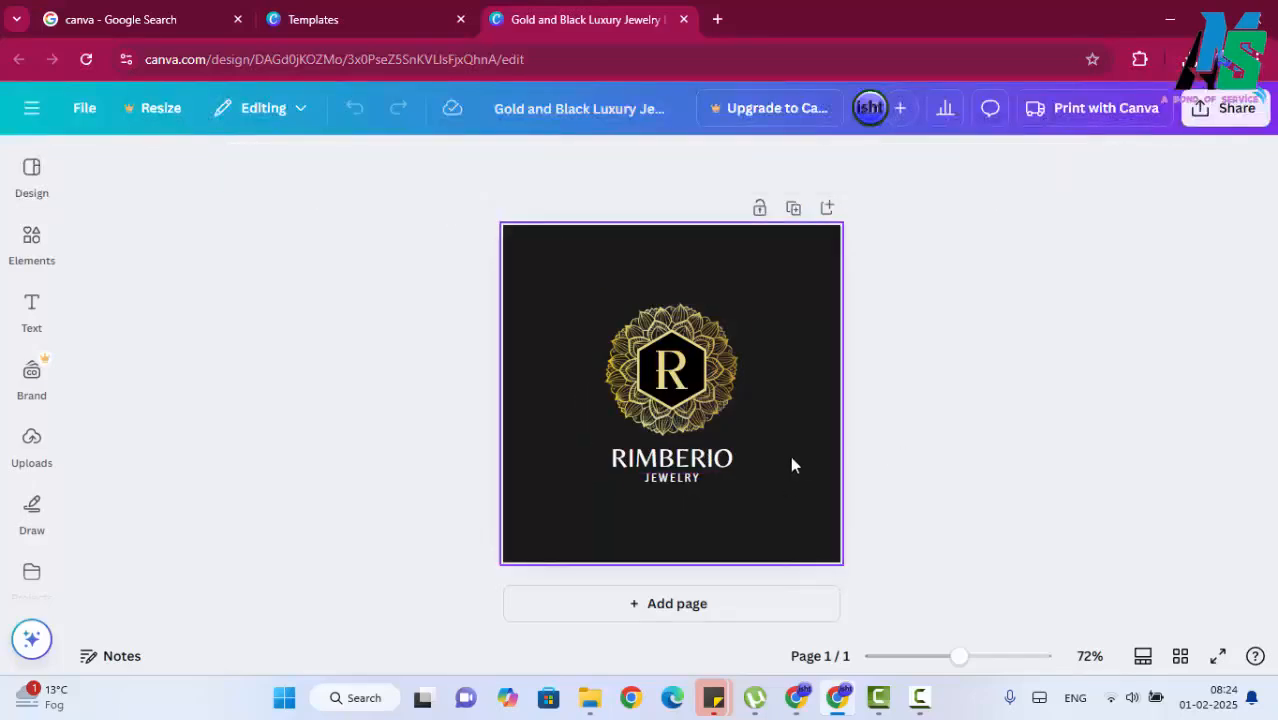
pyautogui.click(695, 480)
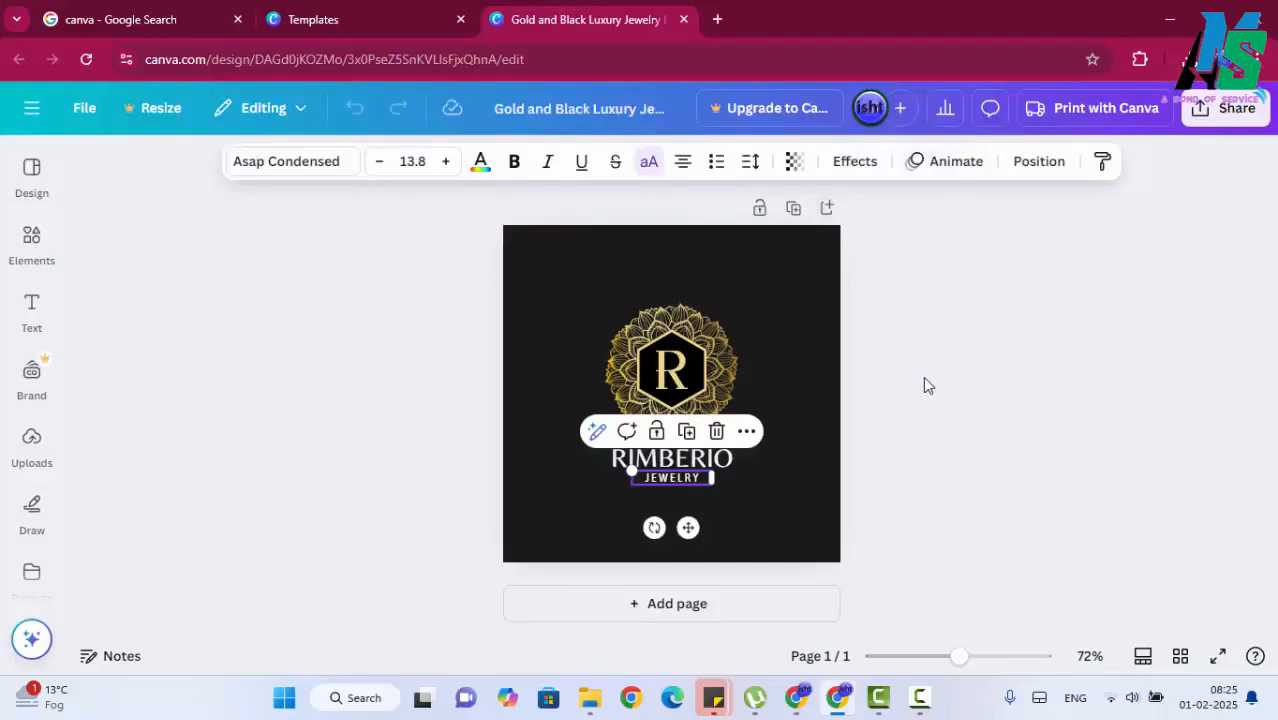
pyautogui.click(879, 418)
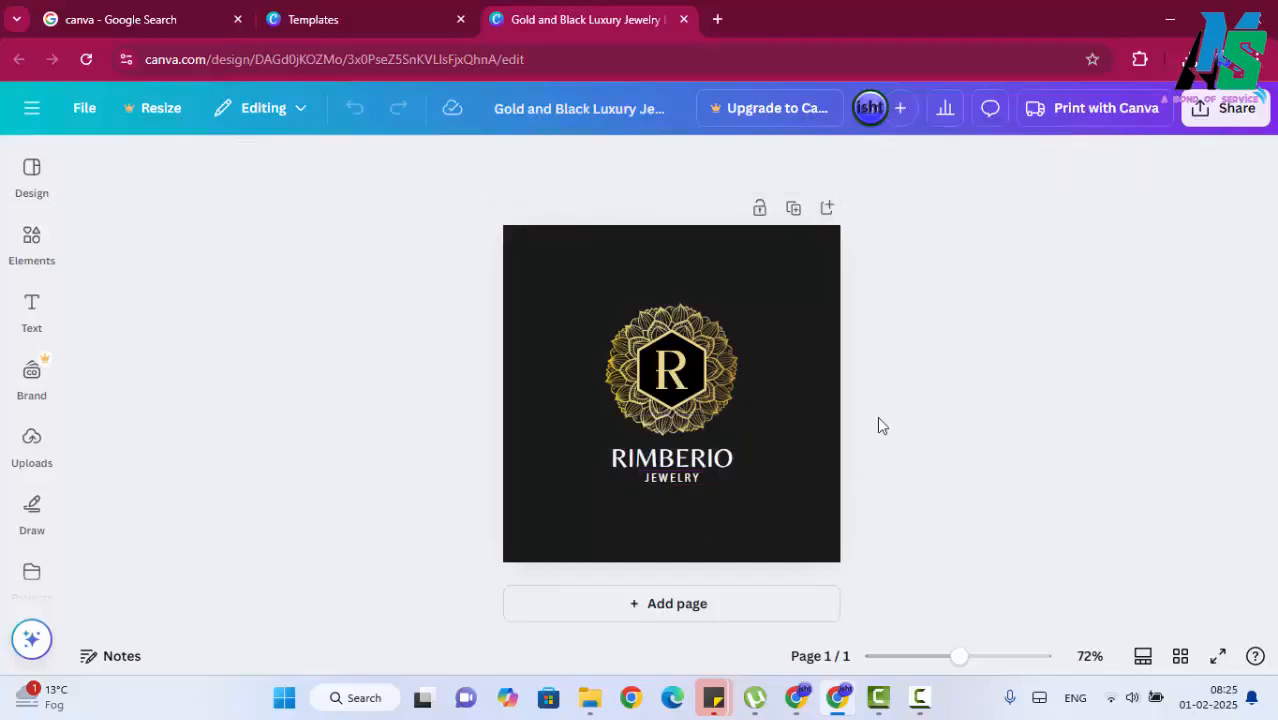
# Step: Replace the RIMBERIO name with the text MY COMPANY
pyautogui.click(646, 457)
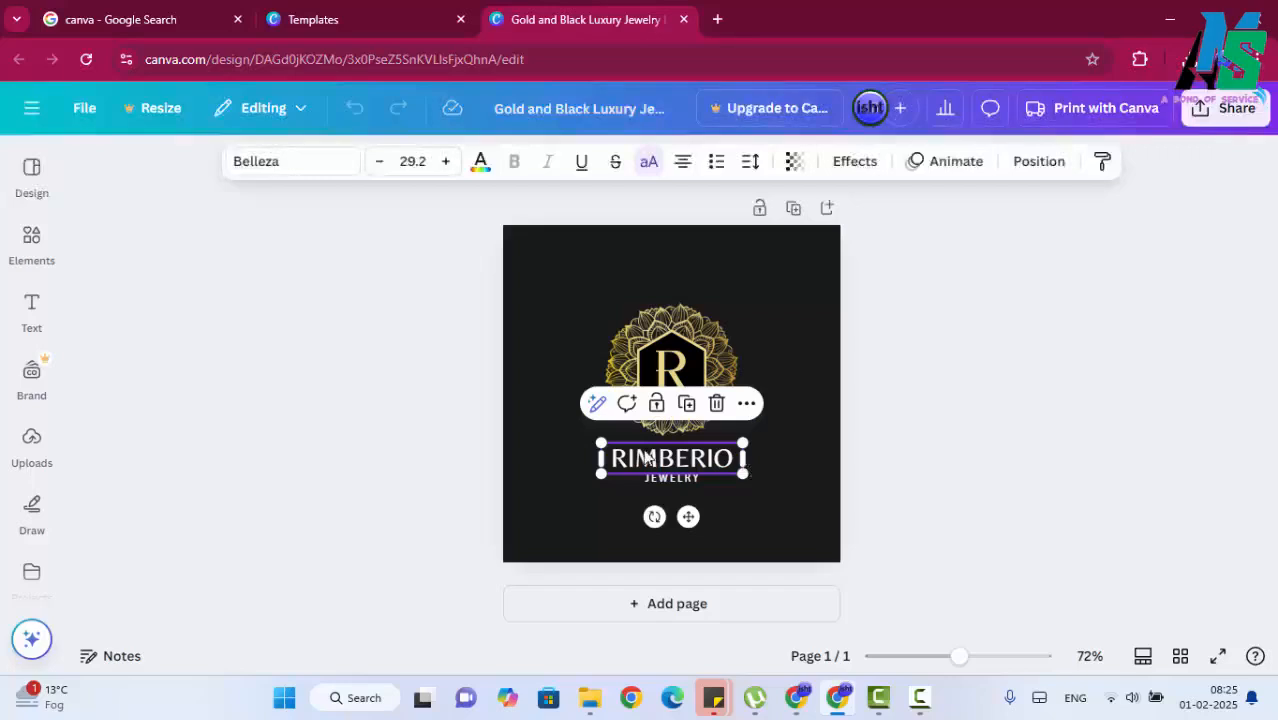
pyautogui.doubleClick(645, 457)
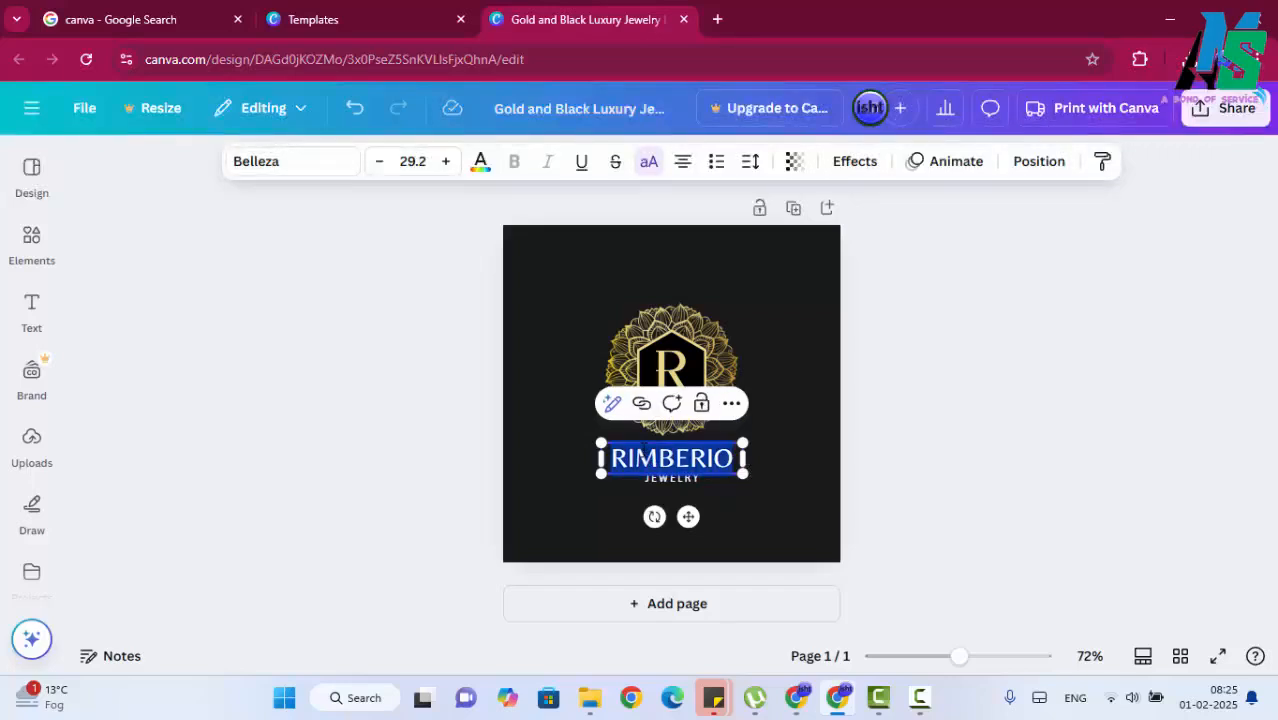
pyautogui.write('MY COMPANY')
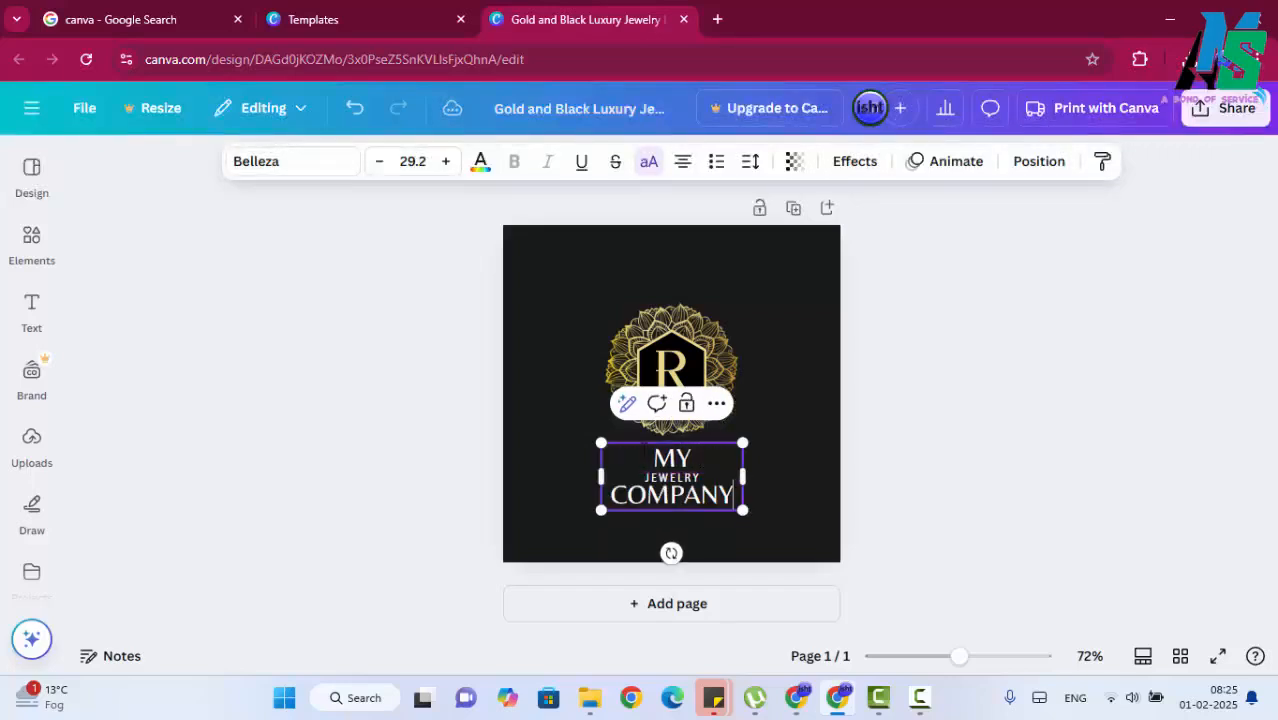
pyautogui.press('Escape')
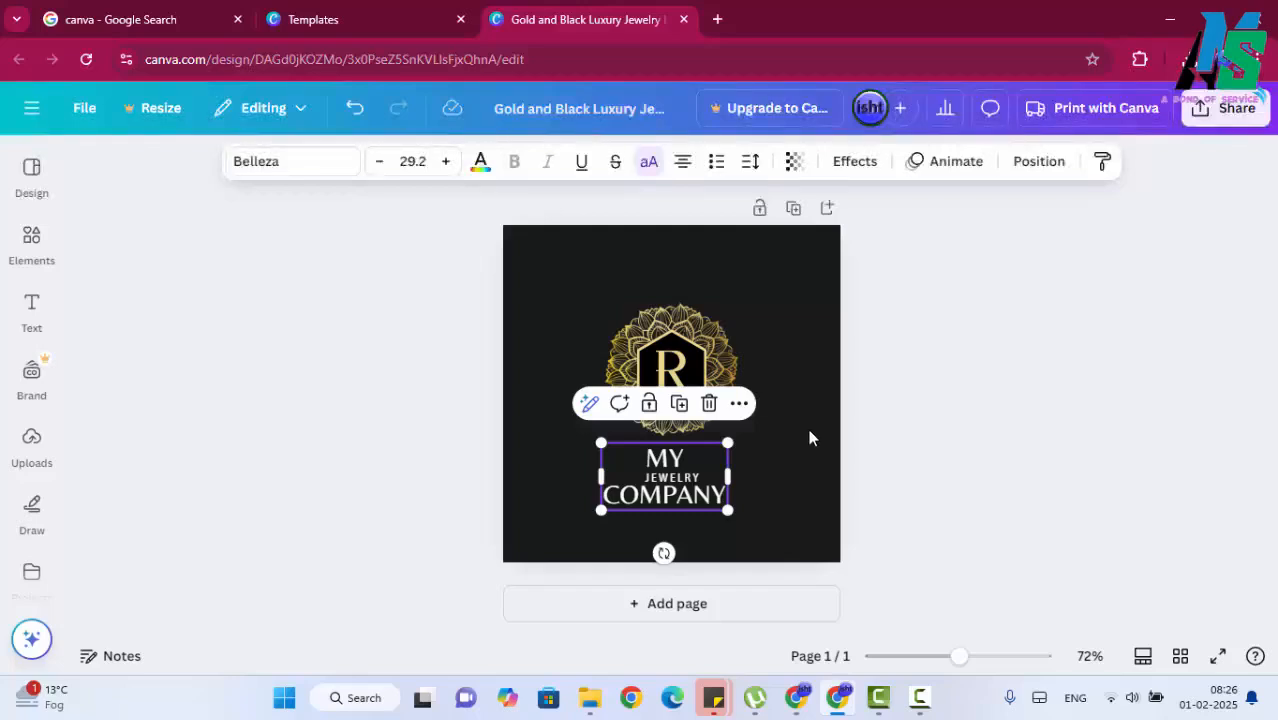
# Step: Move the JEWELRY tagline down near the logo's lower edge, and centre MY COMPANY between the emblem and the tagline
pyautogui.moveTo(627, 494); pyautogui.dragTo(539, 320)
pyautogui.click(670, 478)
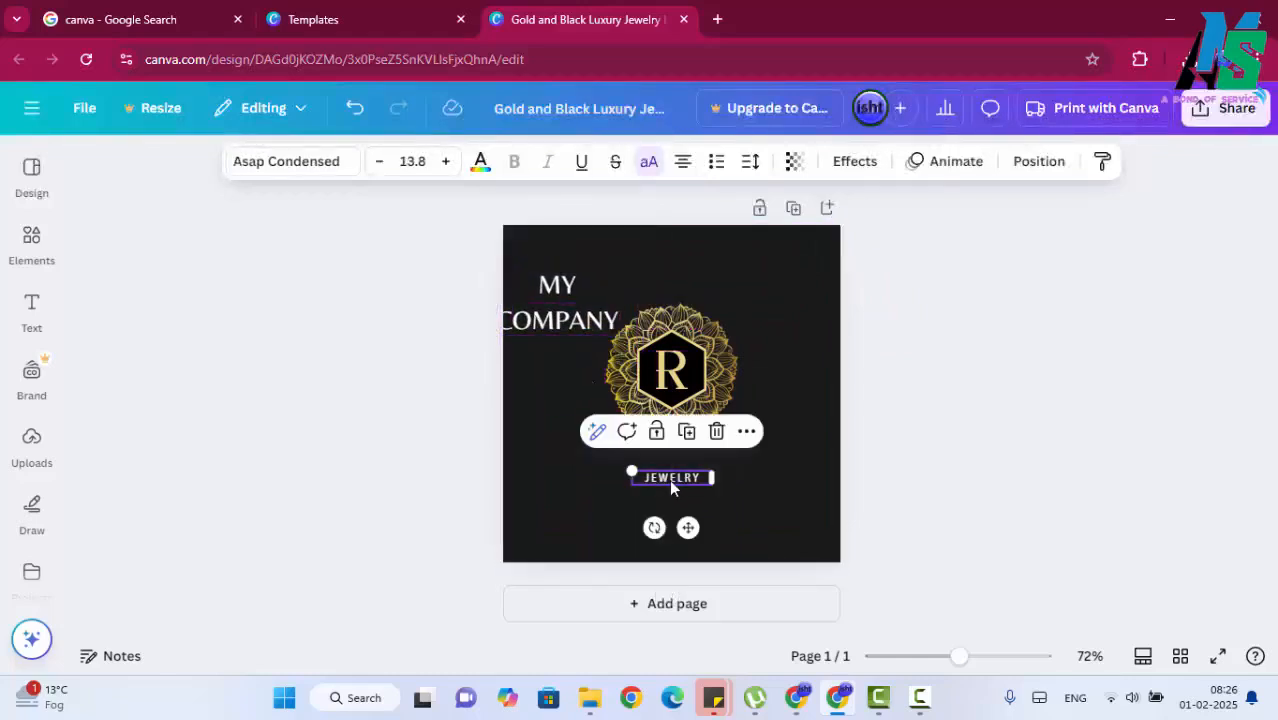
pyautogui.moveTo(670, 478); pyautogui.dragTo(670, 536)
pyautogui.click(600, 338)
pyautogui.moveTo(590, 316); pyautogui.dragTo(705, 497)
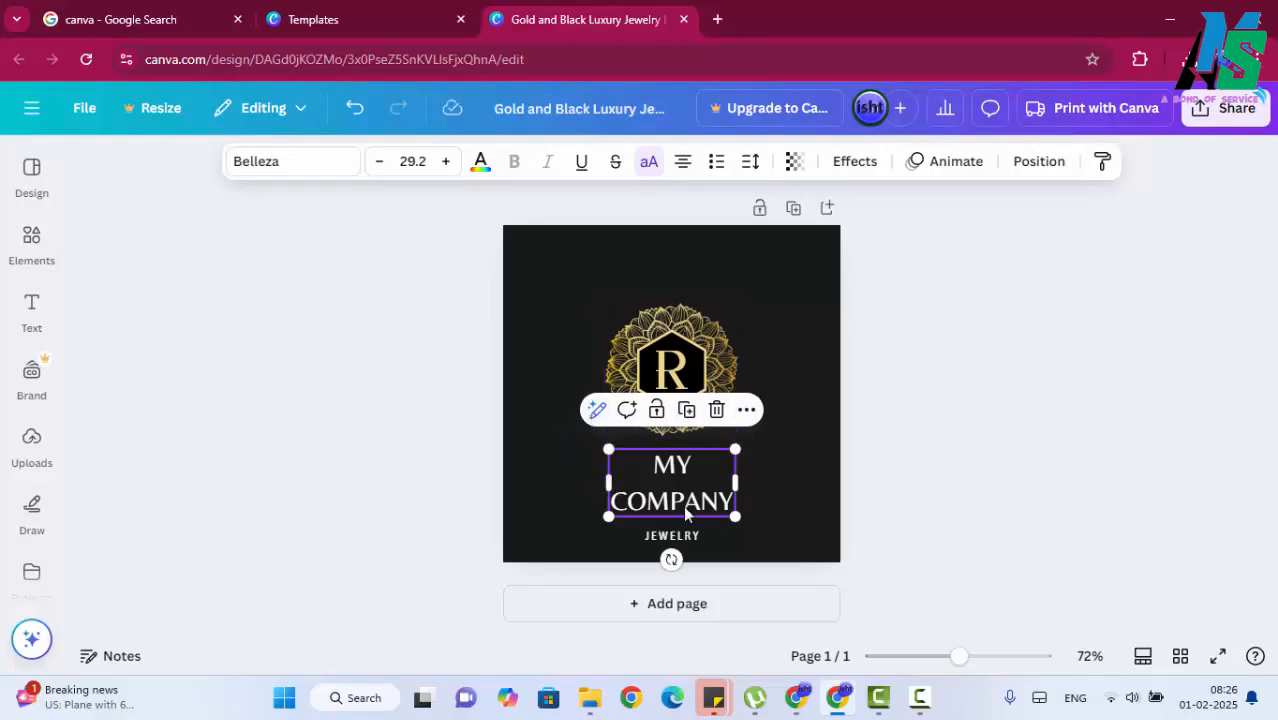
pyautogui.click(994, 467)
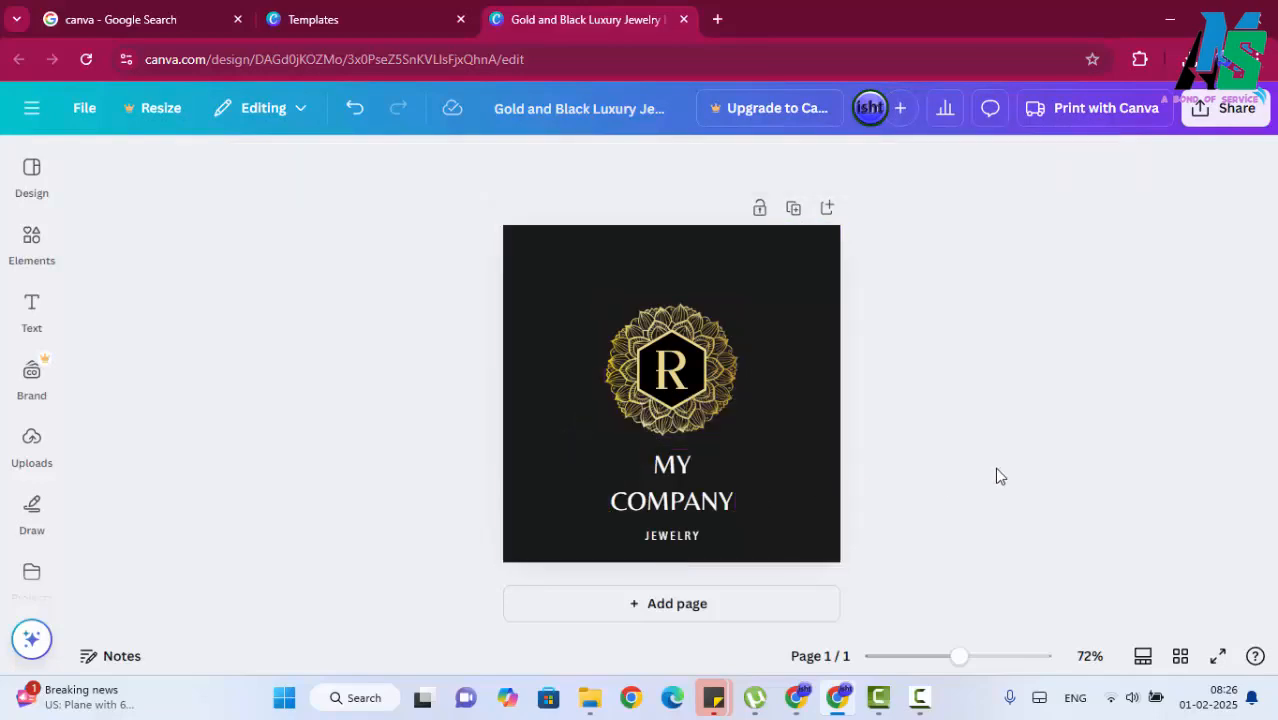
# Step: Resize the MY COMPANY text to size 32.2, widen its box to fit one line, and centre it beneath the emblem
pyautogui.click(676, 494)
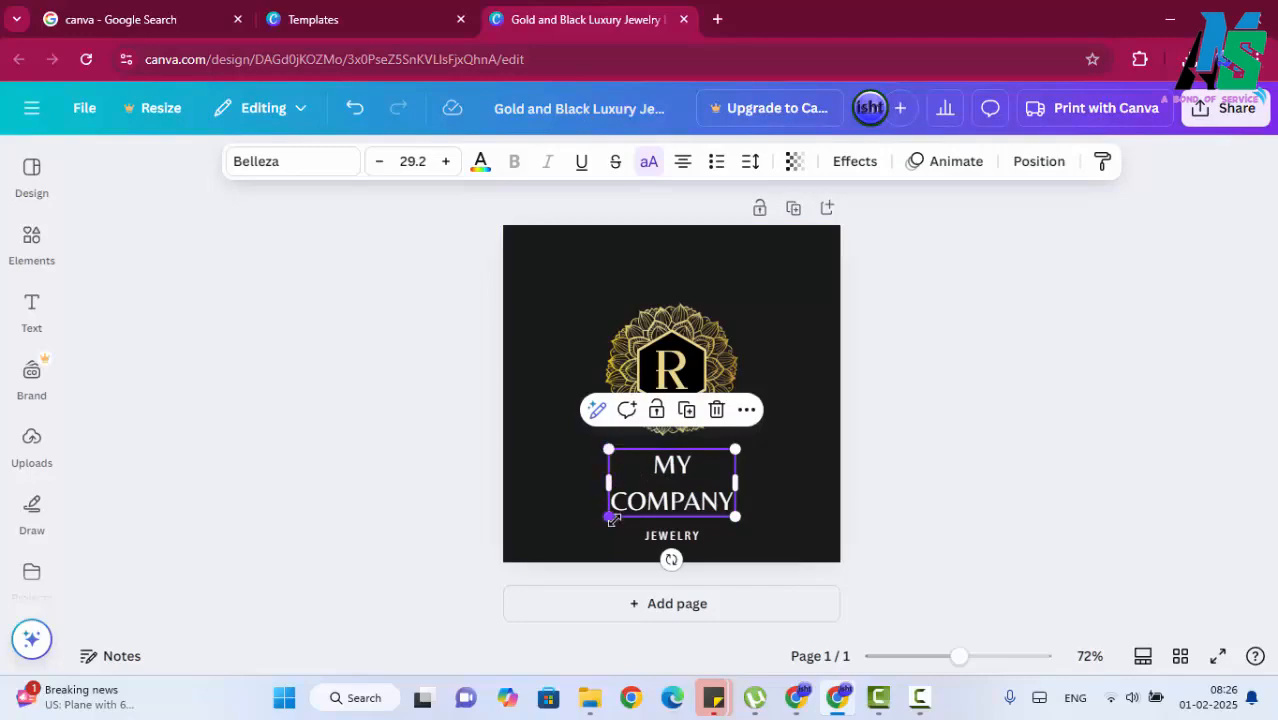
pyautogui.moveTo(734, 513); pyautogui.dragTo(821, 557)
pyautogui.moveTo(713, 520); pyautogui.dragTo(636, 454)
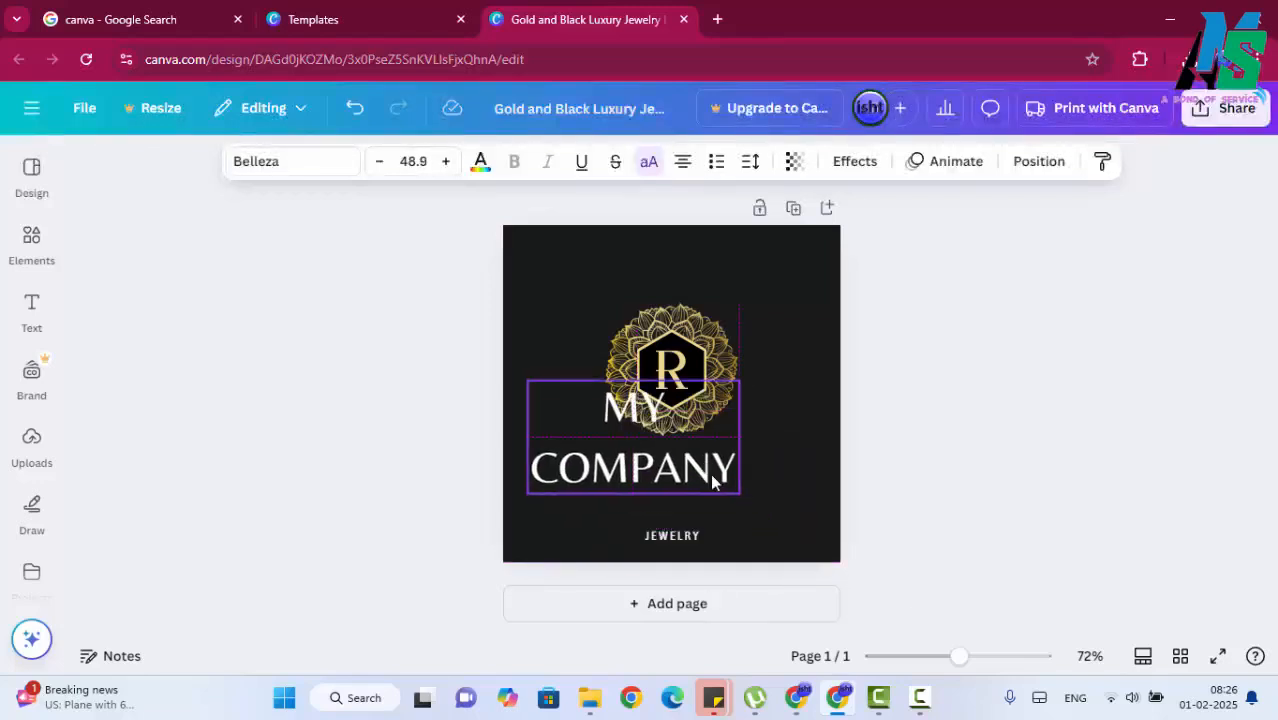
pyautogui.moveTo(740, 490); pyautogui.dragTo(660, 462)
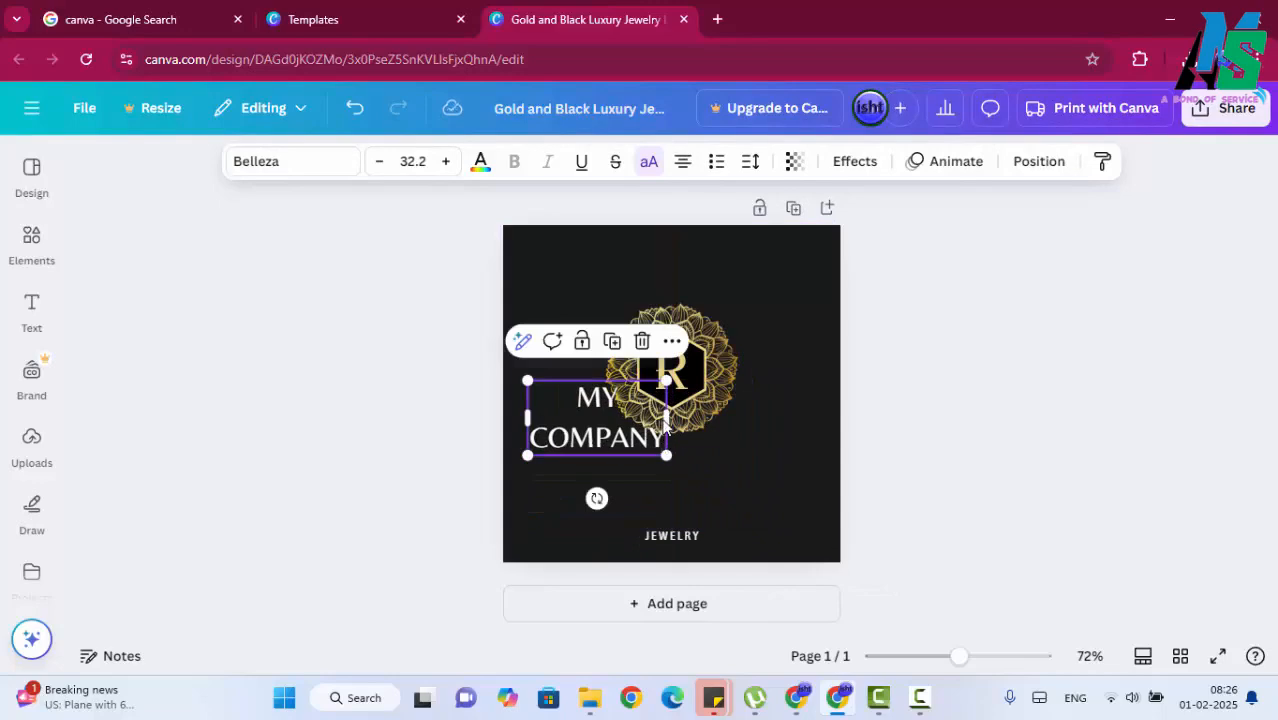
pyautogui.moveTo(667, 418); pyautogui.dragTo(779, 432)
pyautogui.moveTo(643, 400); pyautogui.dragTo(664, 472)
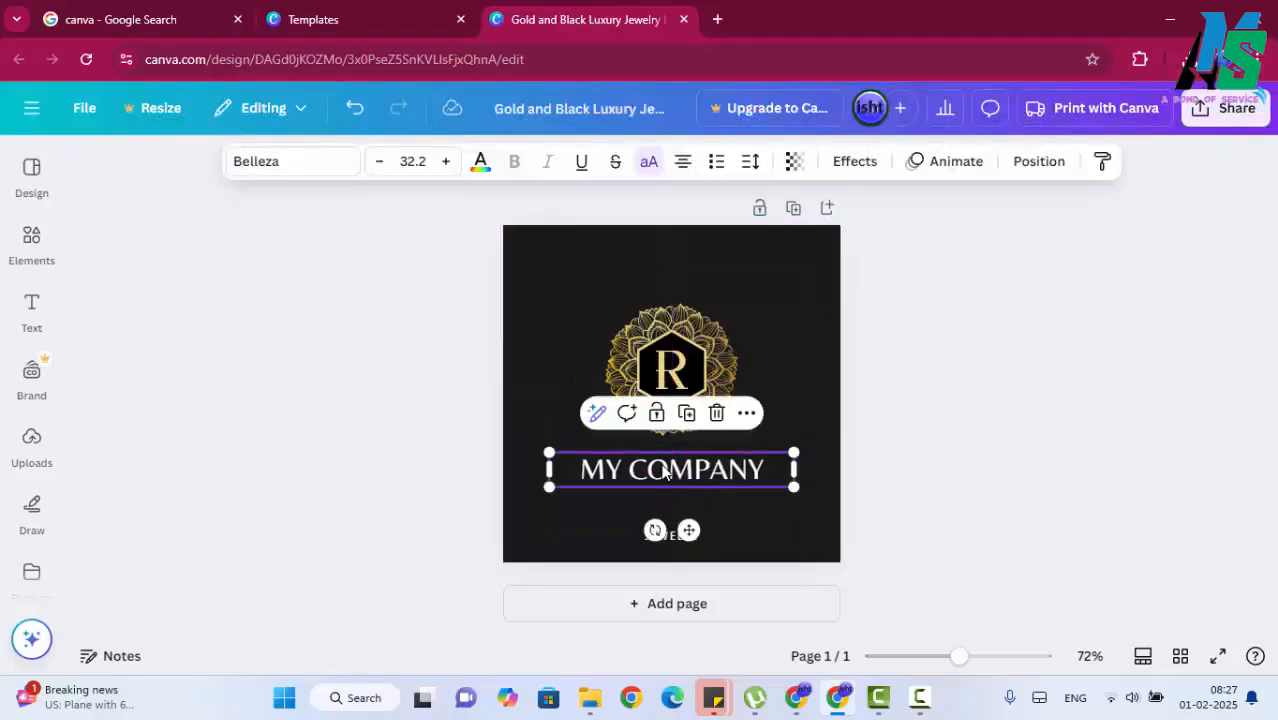
# Step: Reduce the MY COMPANY text to size 31.1 and narrow its box around the single line
pyautogui.moveTo(538, 446)
pyautogui.mouseDown()
pyautogui.moveTo(485, 399)
pyautogui.moveTo(562, 428)
pyautogui.moveTo(552, 447)
pyautogui.mouseUp()
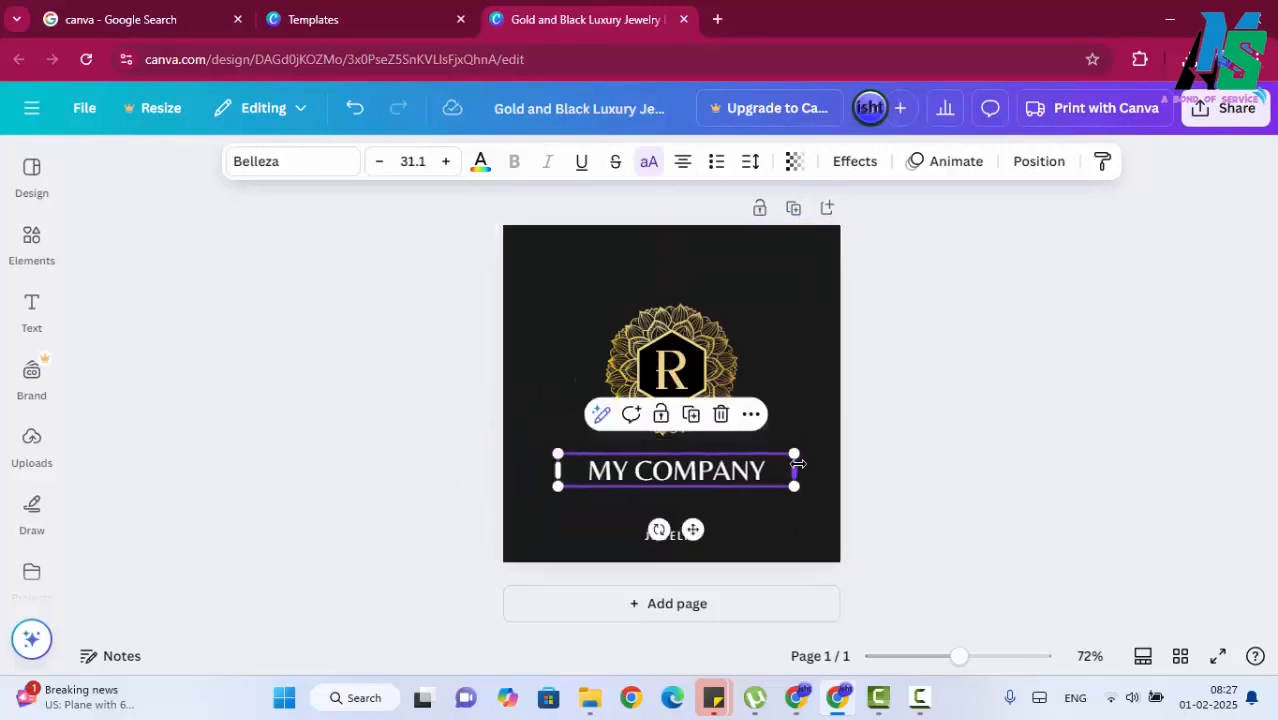
pyautogui.moveTo(797, 471); pyautogui.dragTo(772, 478)
pyautogui.click(964, 431)
pyautogui.click(679, 478)
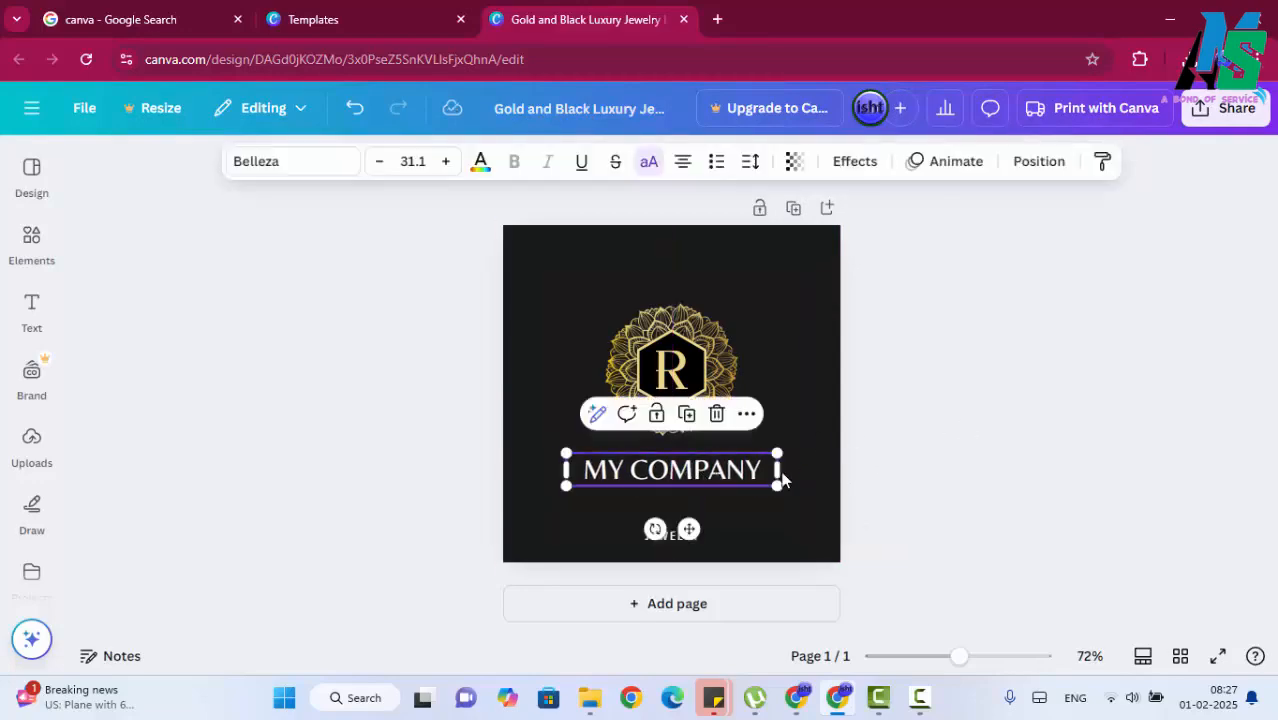
pyautogui.click(879, 437)
pyautogui.click(717, 470)
pyautogui.click(1001, 419)
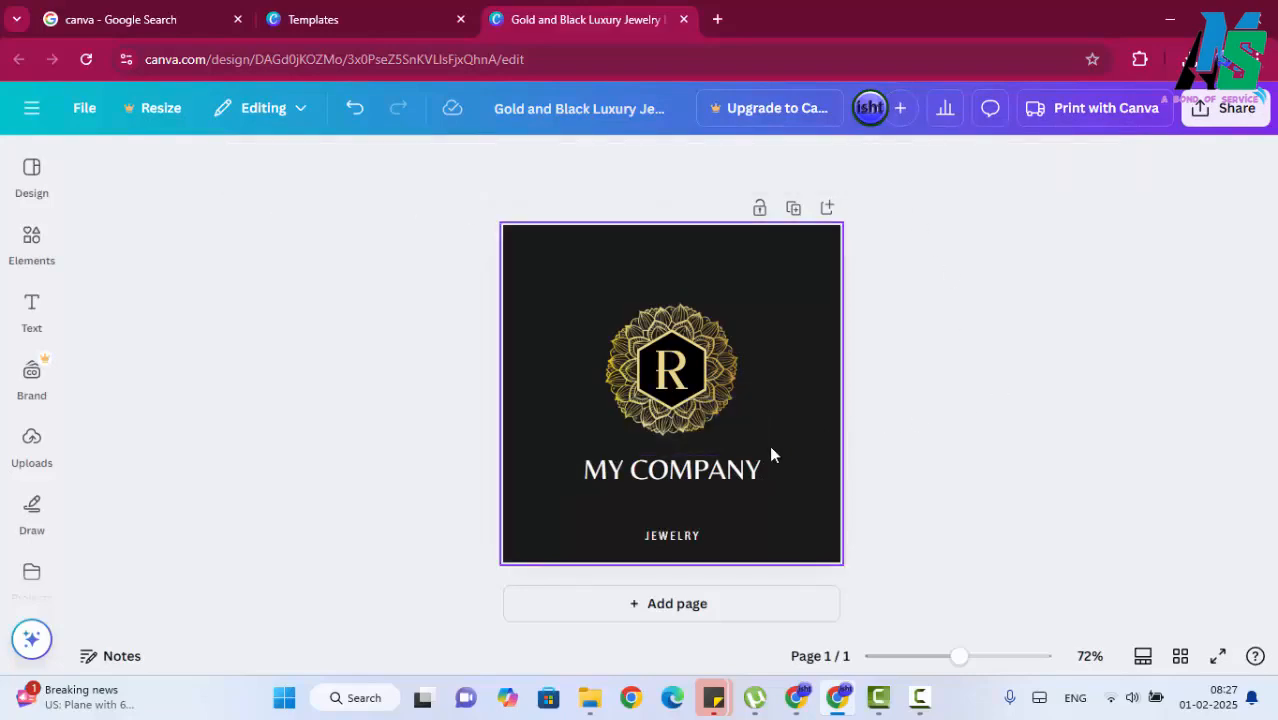
pyautogui.click(731, 465)
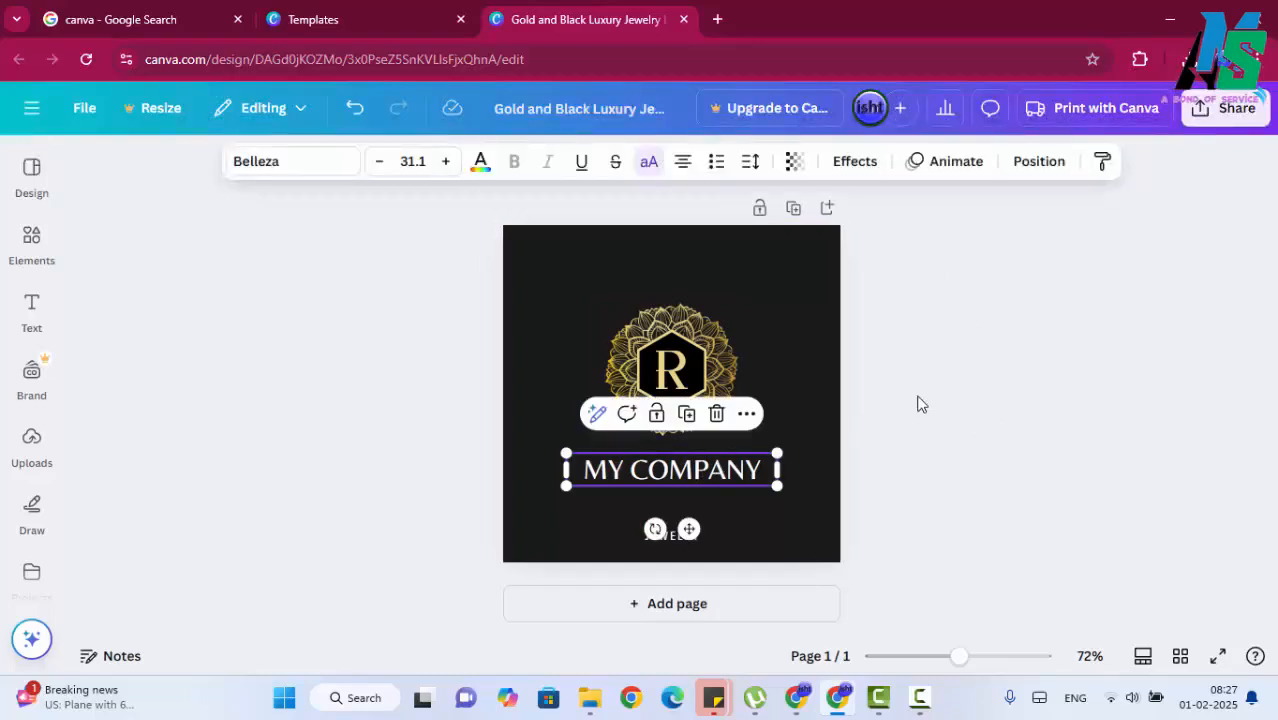
pyautogui.click(710, 377)
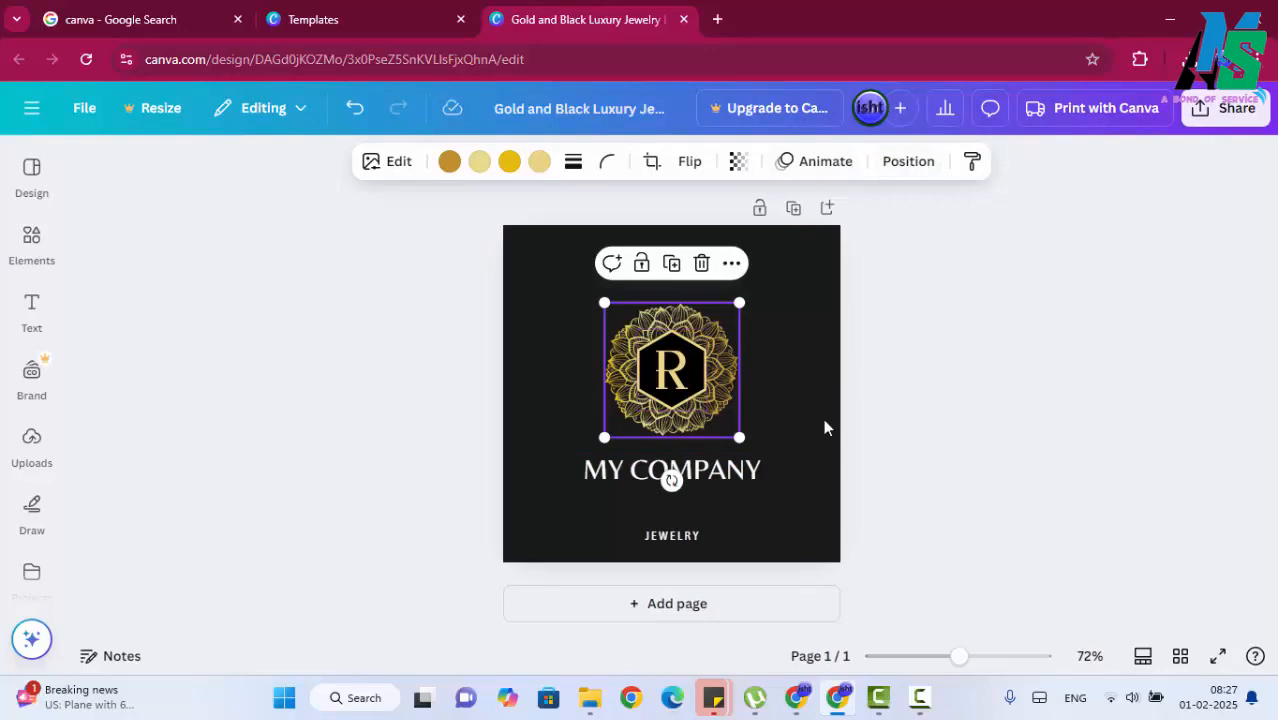
pyautogui.click(955, 380)
# Step: Set the MY COMPANY text in Canva Sans, and browse the font list for alternatives
pyautogui.click(758, 471)
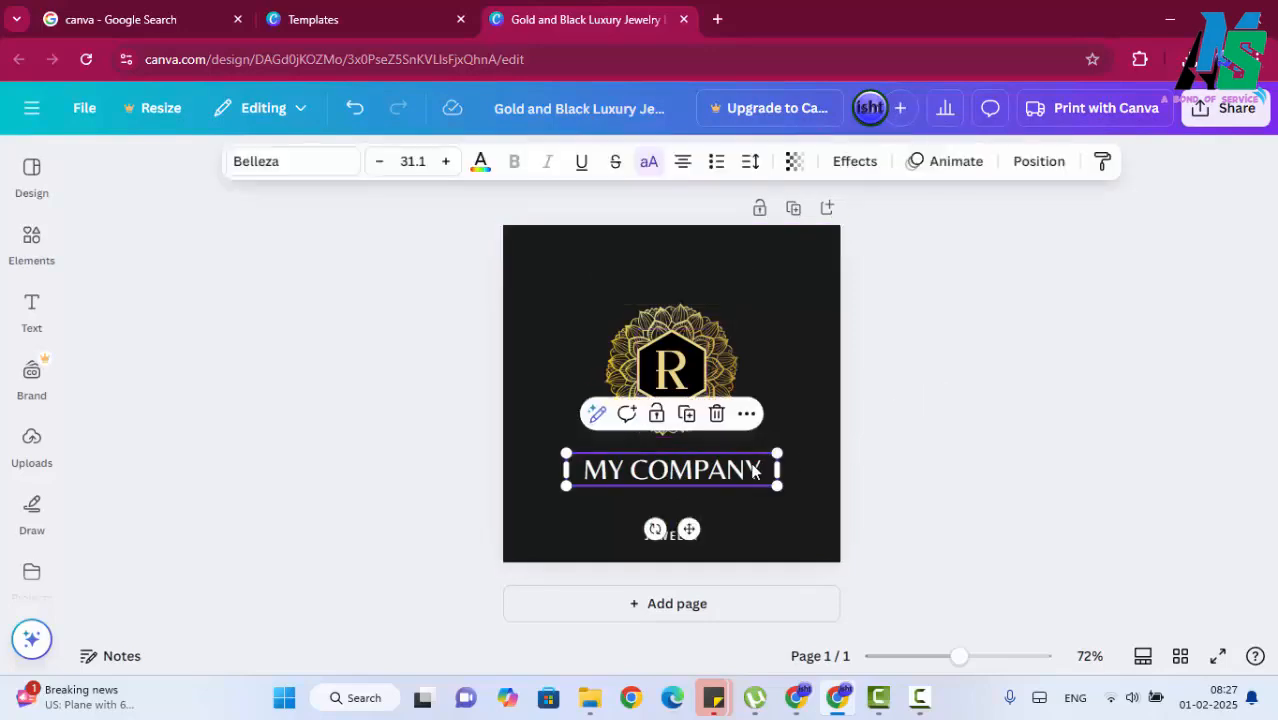
pyautogui.click(314, 167)
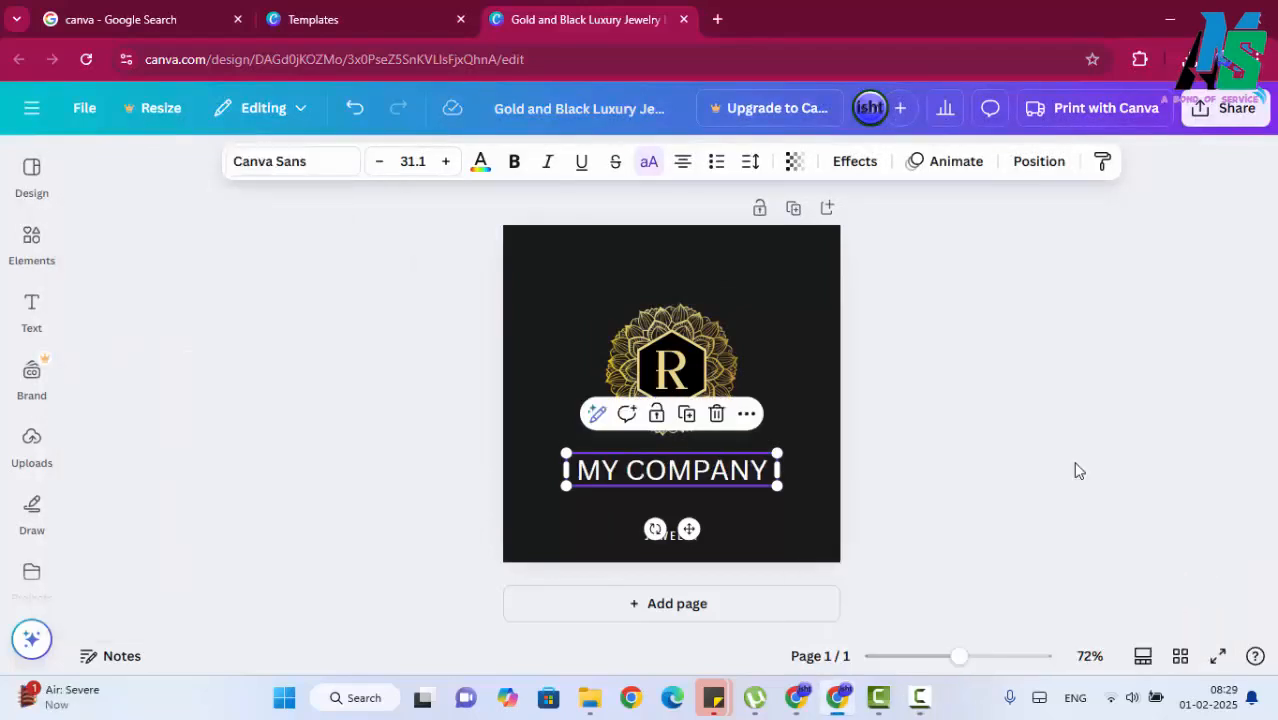
pyautogui.doubleClick(708, 470)
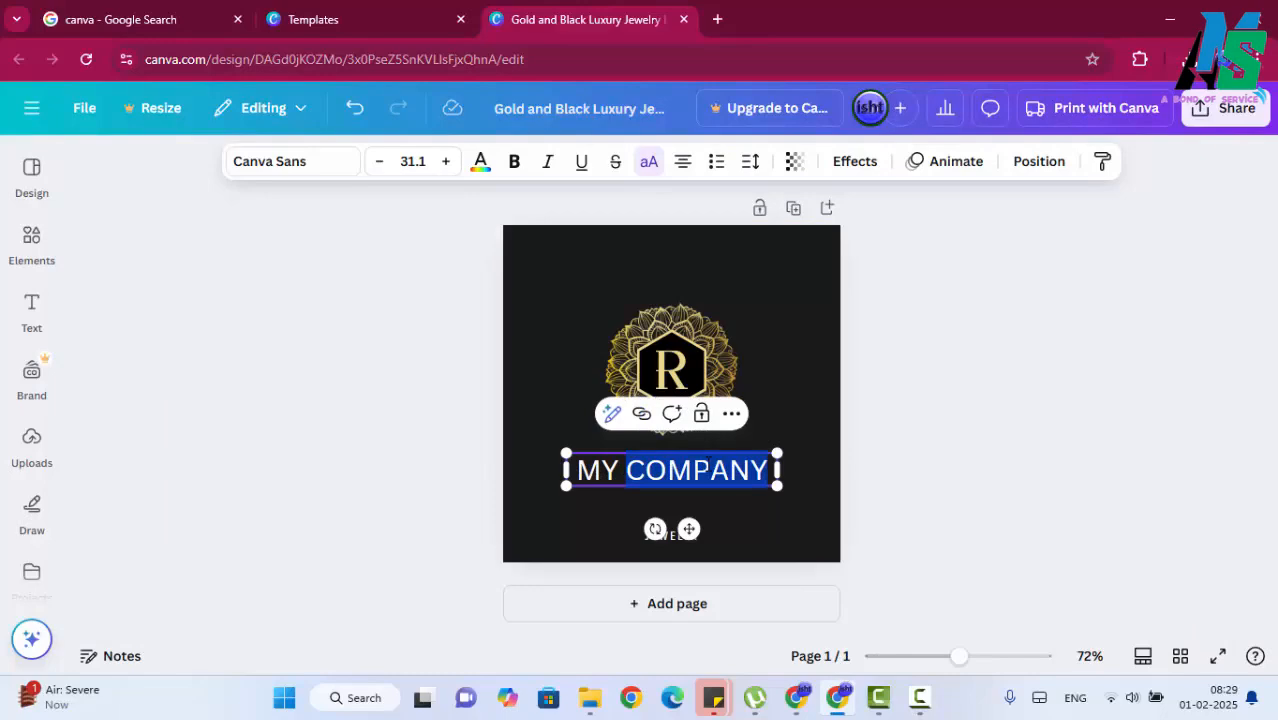
pyautogui.hotkey('ctrl', 'a')
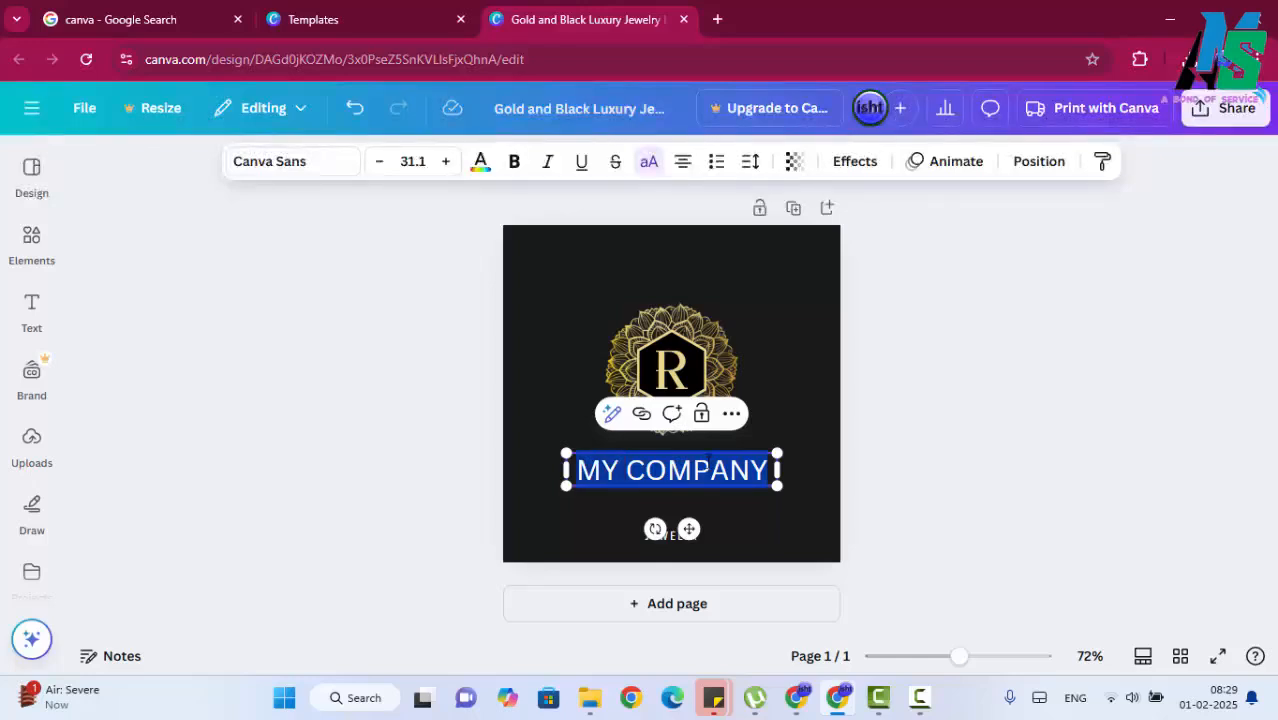
pyautogui.click(299, 168)
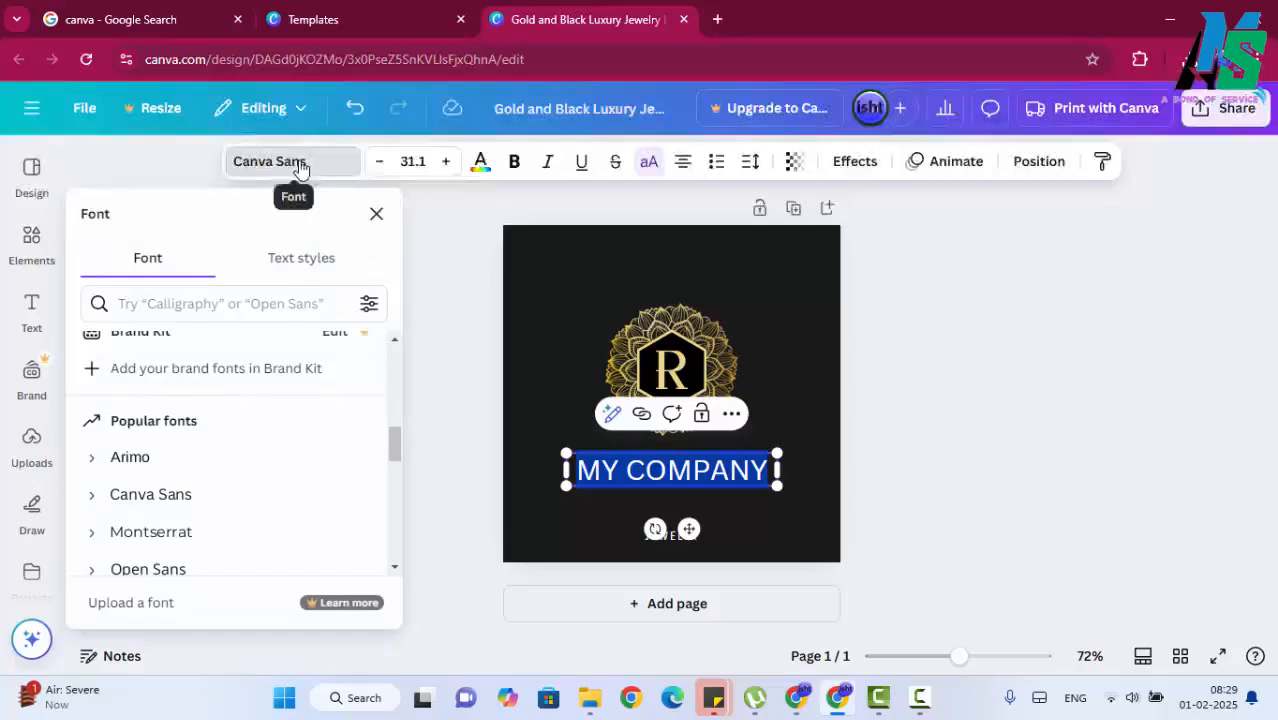
pyautogui.scroll(-4, 200, 439)
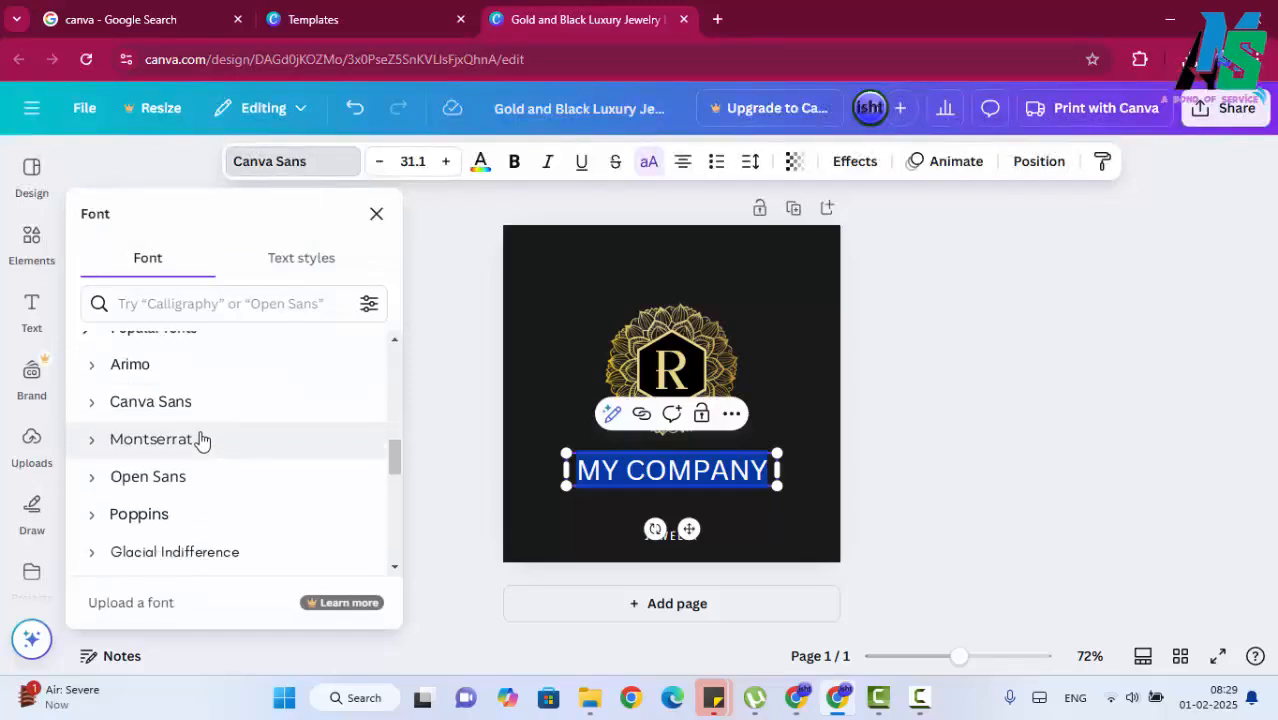
pyautogui.scroll(4, 177, 536)
pyautogui.scroll(2, 196, 417)
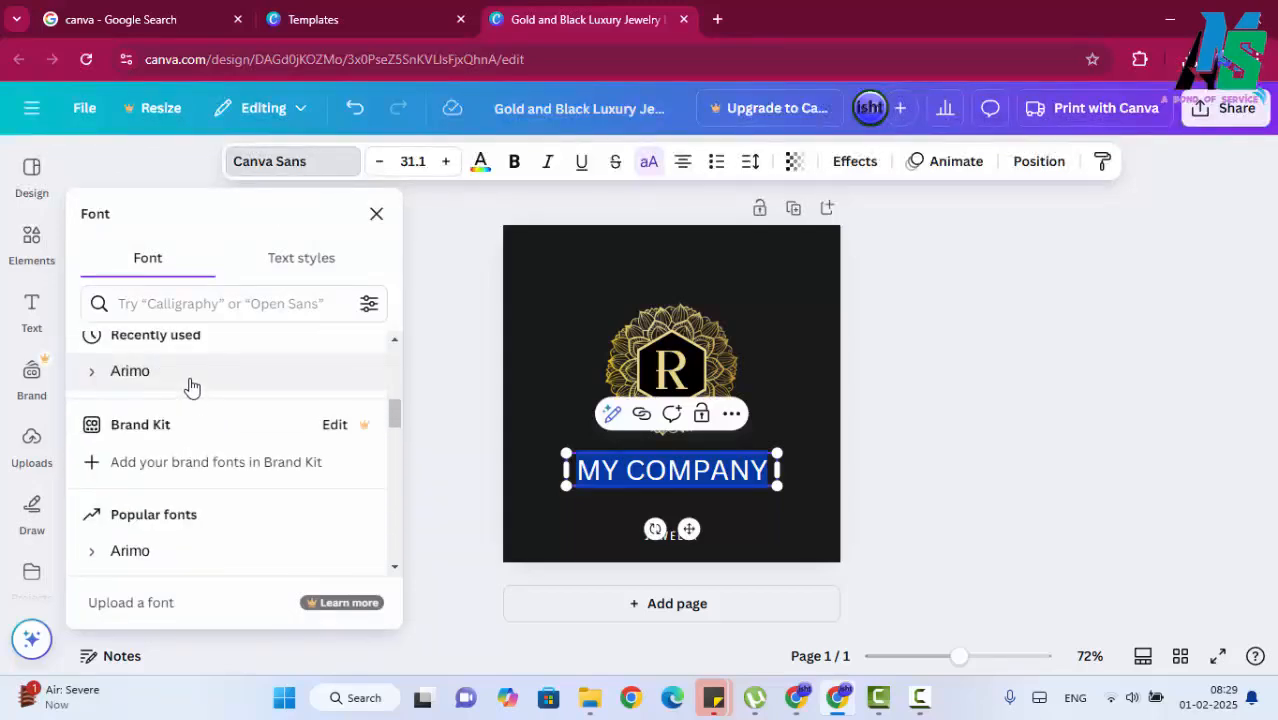
pyautogui.scroll(-2, 188, 379)
# Step: Try Arimo and Canva Sans among other popular fonts on MY COMPANY, and set its font to League Spartan
pyautogui.click(157, 465)
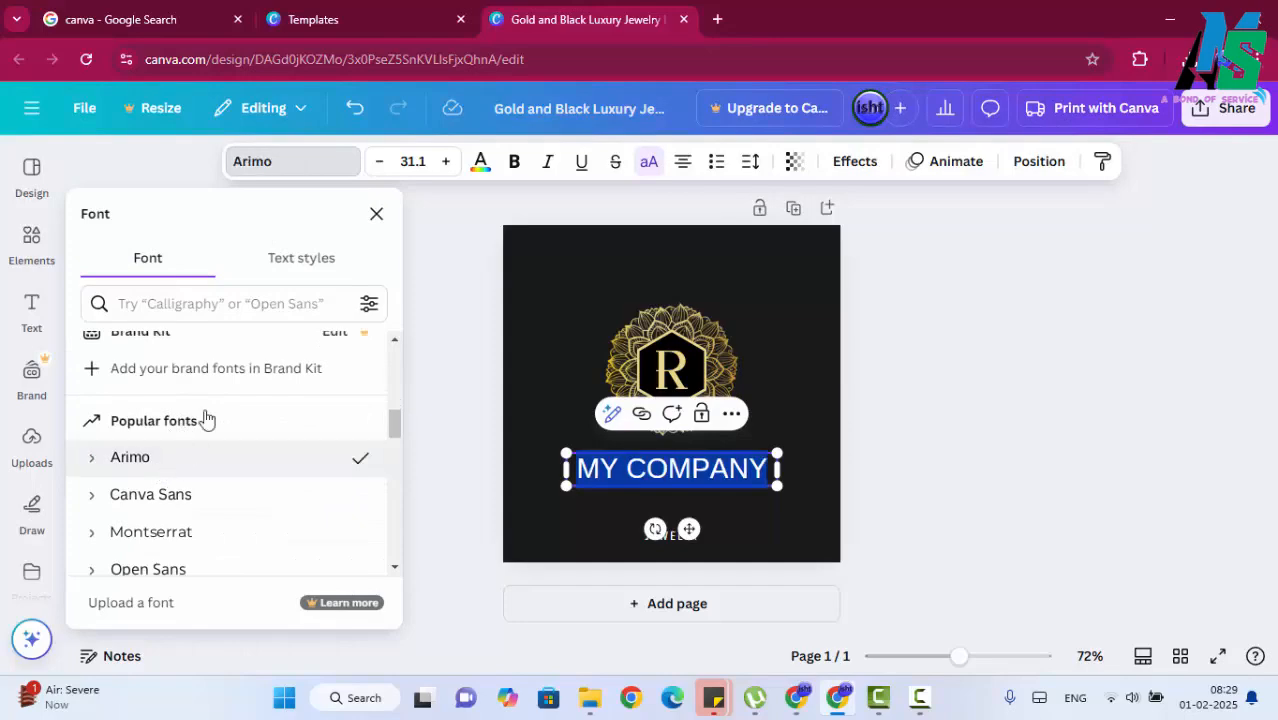
pyautogui.click(187, 497)
pyautogui.scroll(-1, 187, 495)
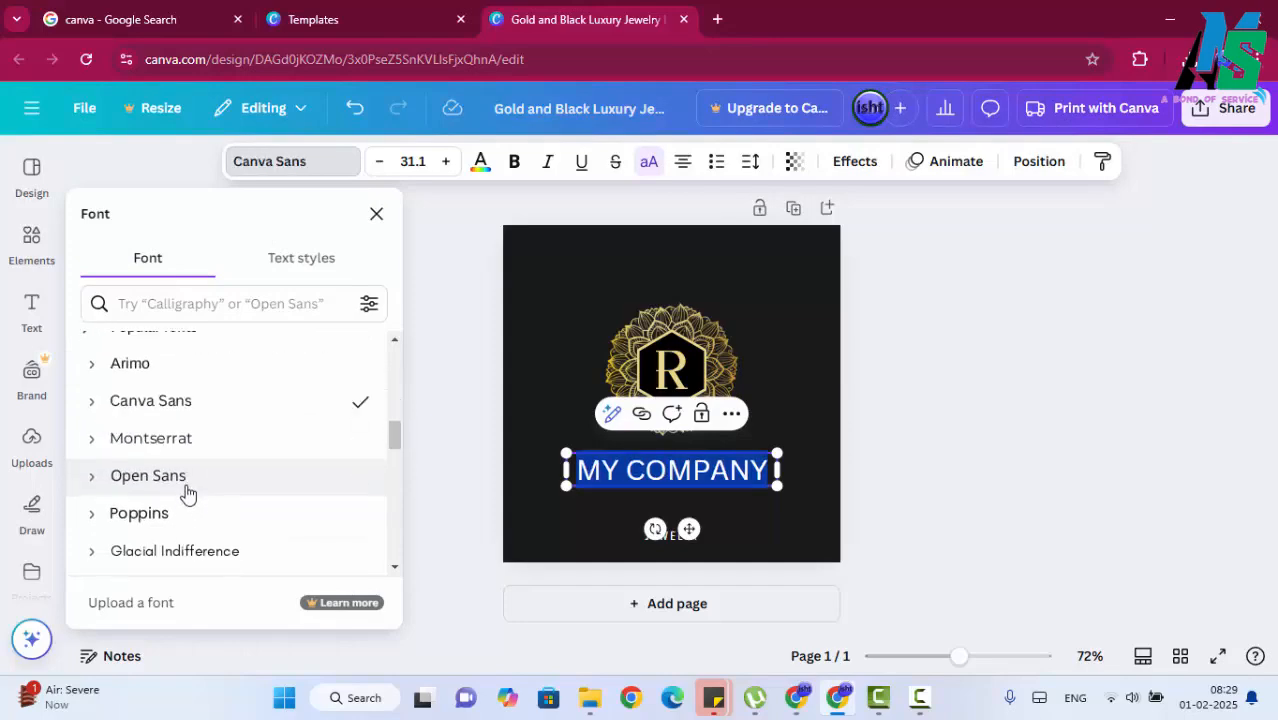
pyautogui.click(186, 449)
pyautogui.scroll(-1, 183, 492)
pyautogui.click(168, 497)
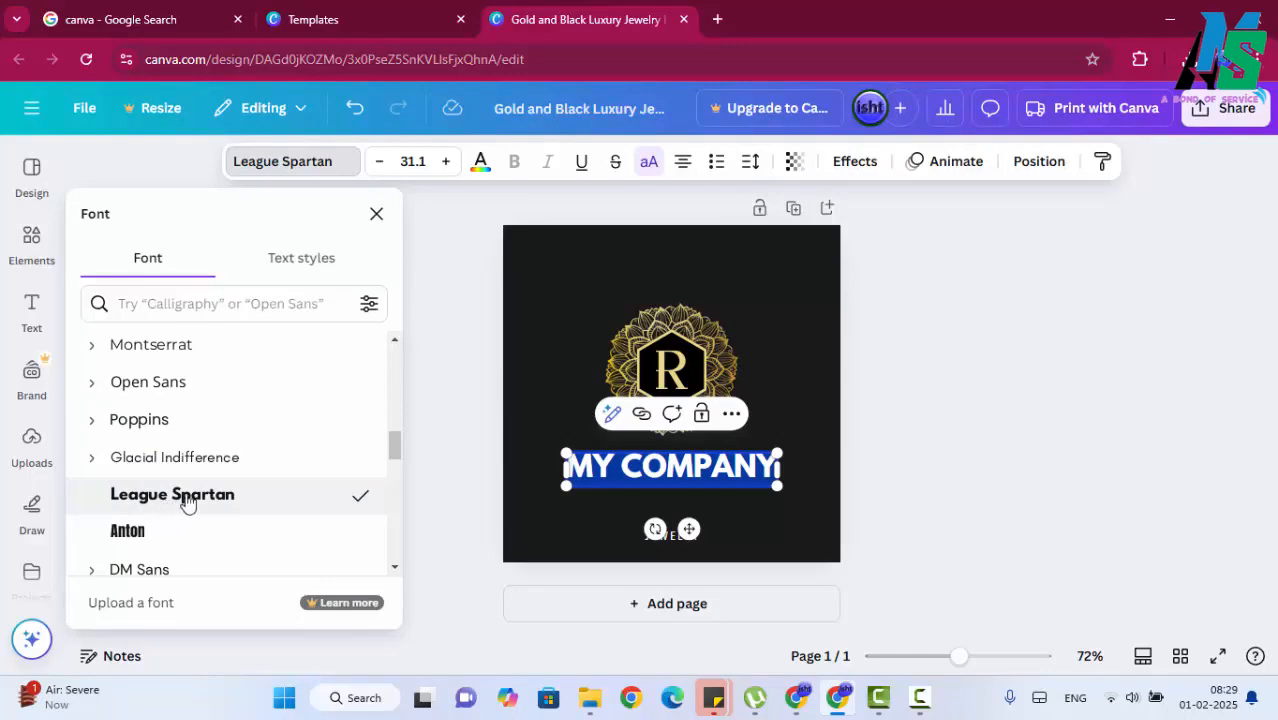
pyautogui.scroll(7, 198, 497)
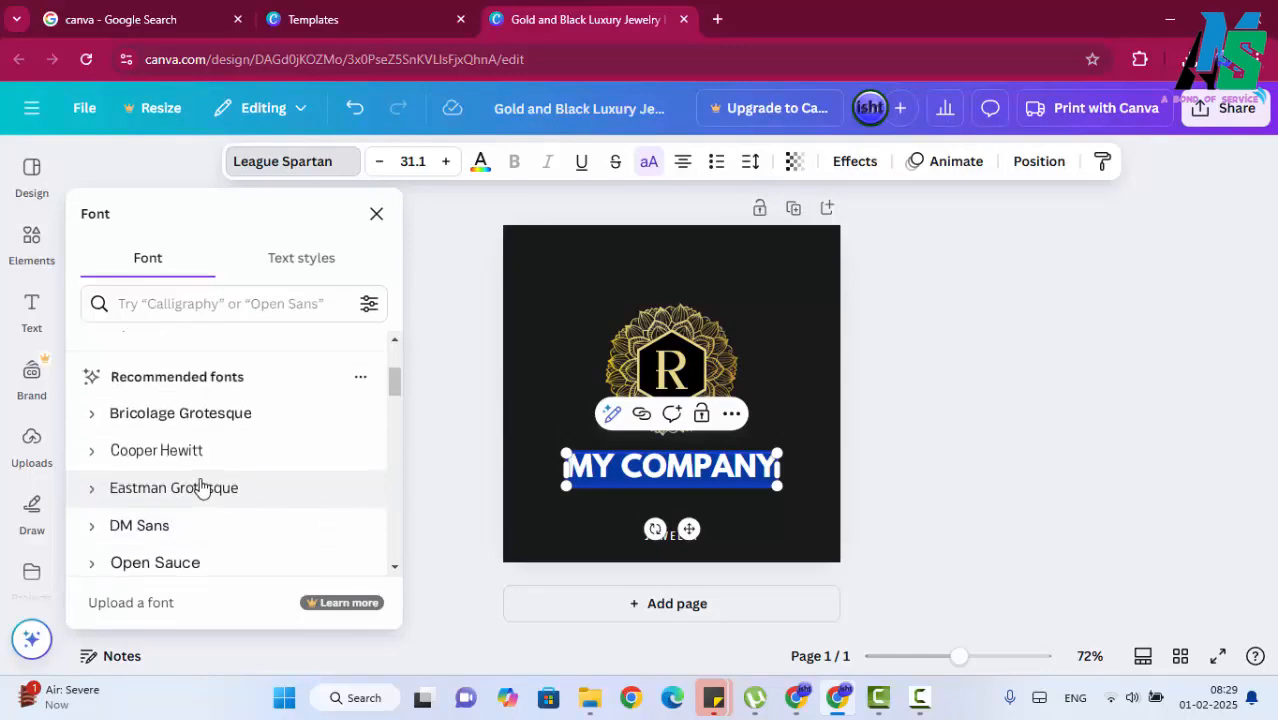
pyautogui.scroll(2, 198, 473)
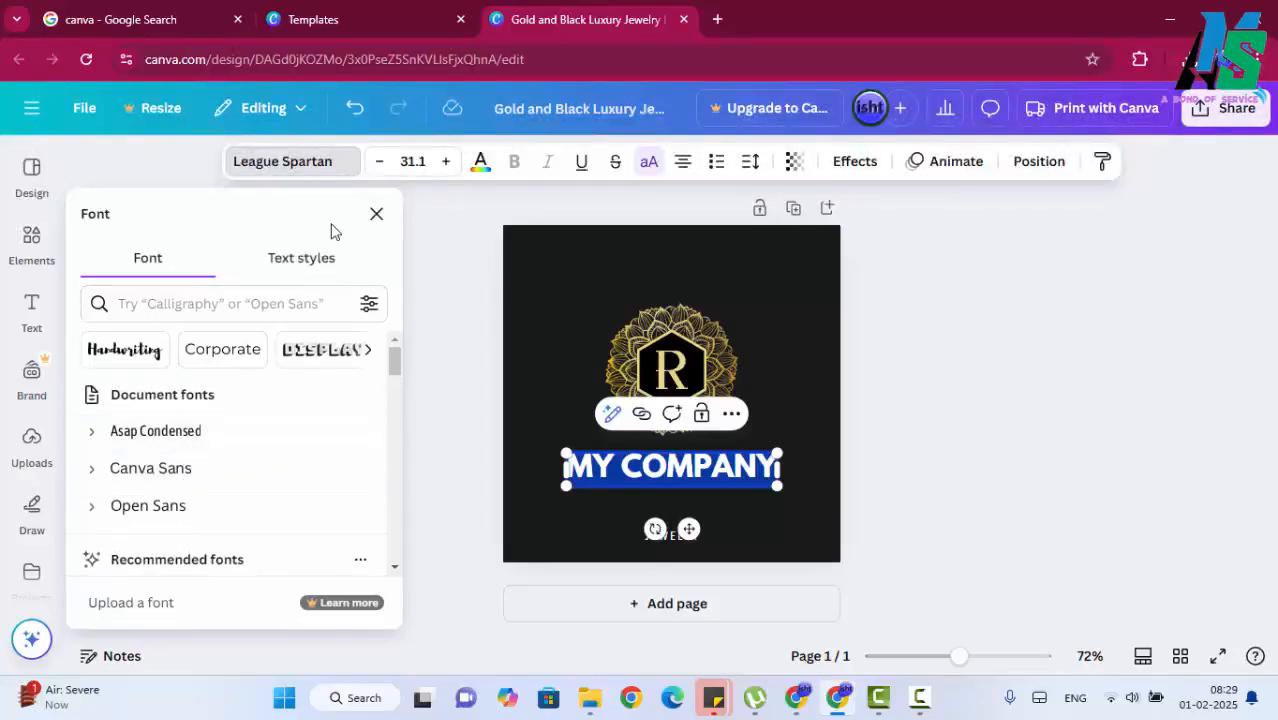
# Step: Increase the MY COMPANY font size to 37.1 and widen its box so the name fits on one line
pyautogui.click(446, 161)
pyautogui.click(446, 161)
pyautogui.click(446, 161)
pyautogui.click(446, 161)
pyautogui.click(446, 161)
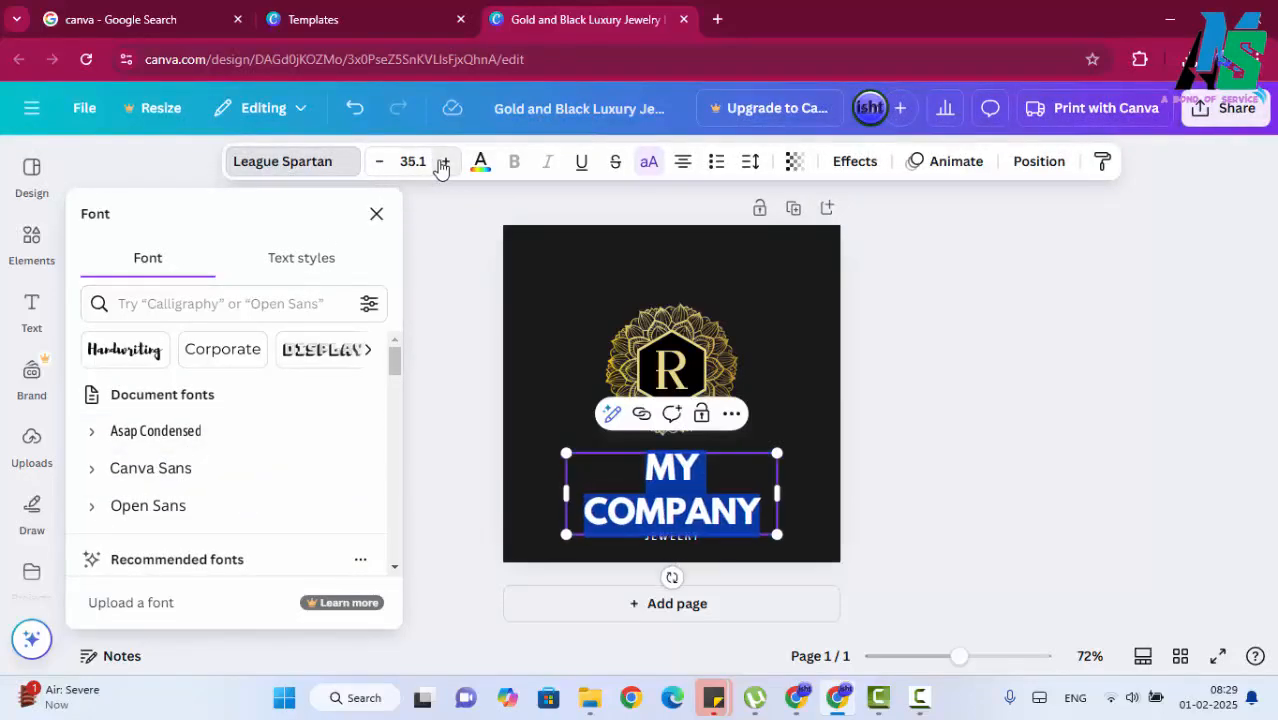
pyautogui.click(446, 161)
pyautogui.moveTo(777, 496); pyautogui.dragTo(845, 494)
pyautogui.click(972, 445)
# Step: Reposition the enlarged MY COMPANY text so it sits centred beneath the gold emblem
pyautogui.click(682, 467)
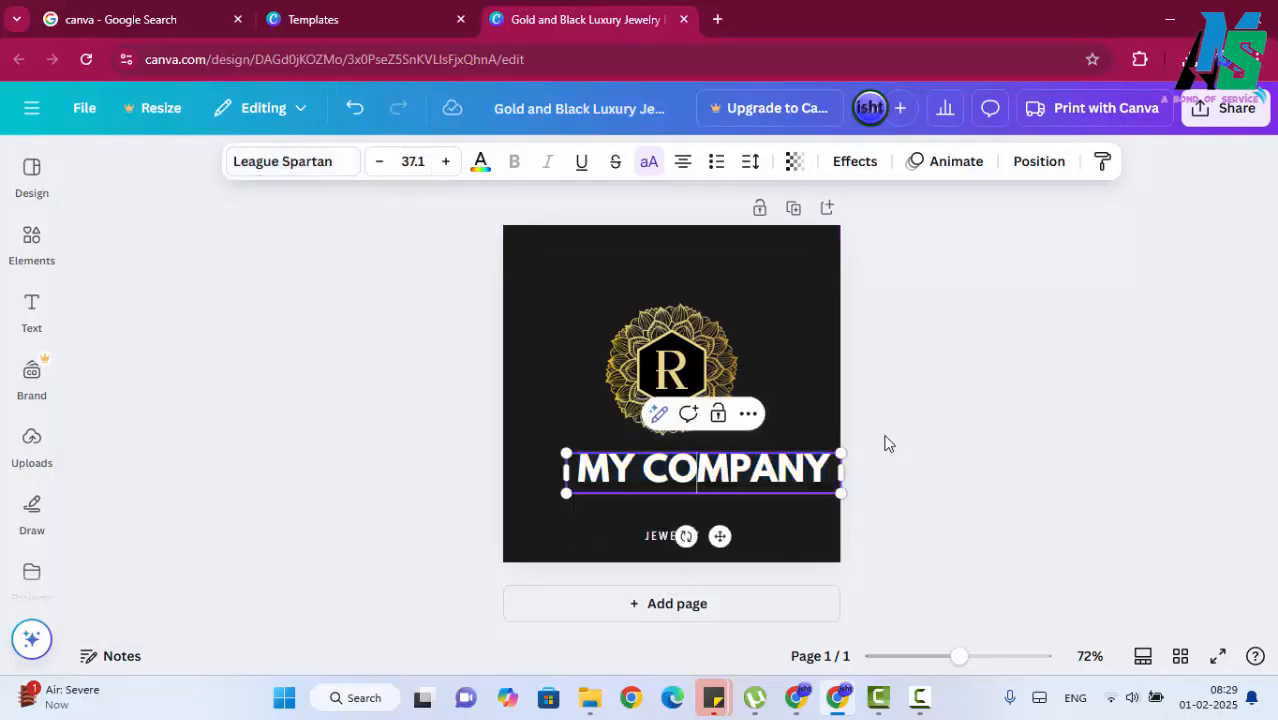
pyautogui.click(884, 440)
pyautogui.moveTo(752, 478); pyautogui.dragTo(718, 481)
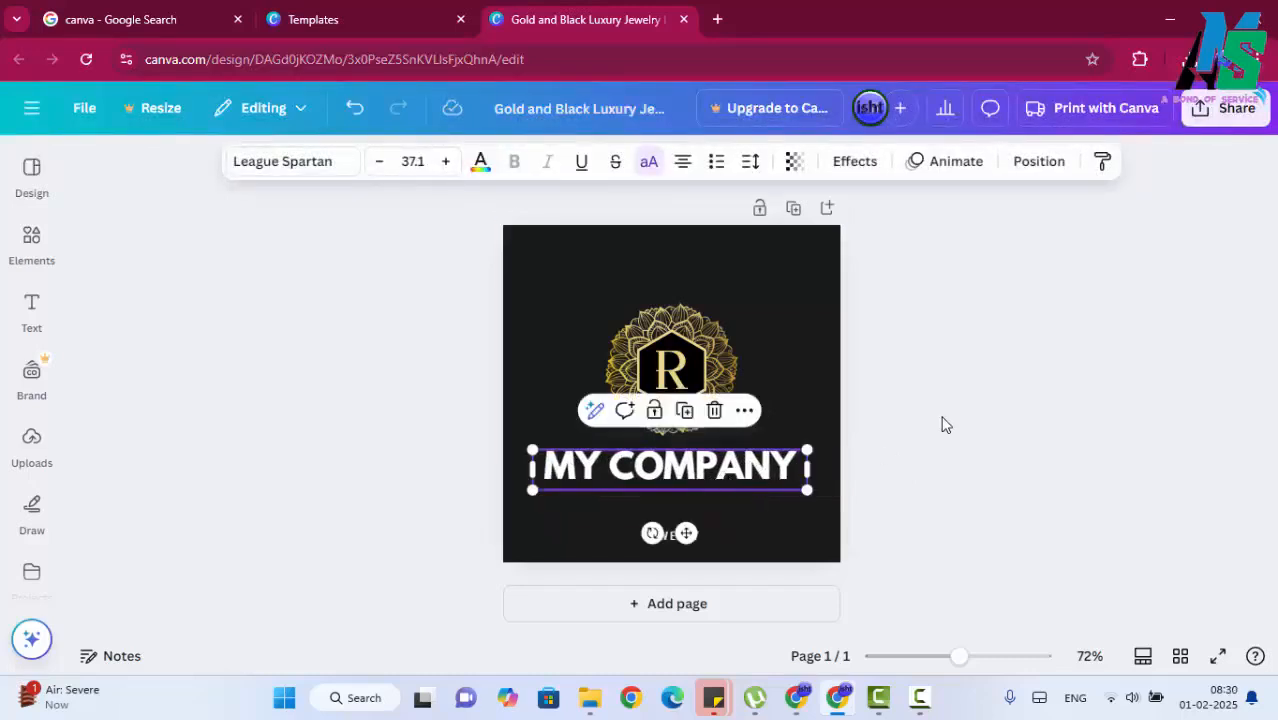
pyautogui.click(940, 422)
# Step: Colour the whole MY COMPANY text with the bright yellow-gold from the document colours
pyautogui.click(757, 478)
pyautogui.click(755, 478)
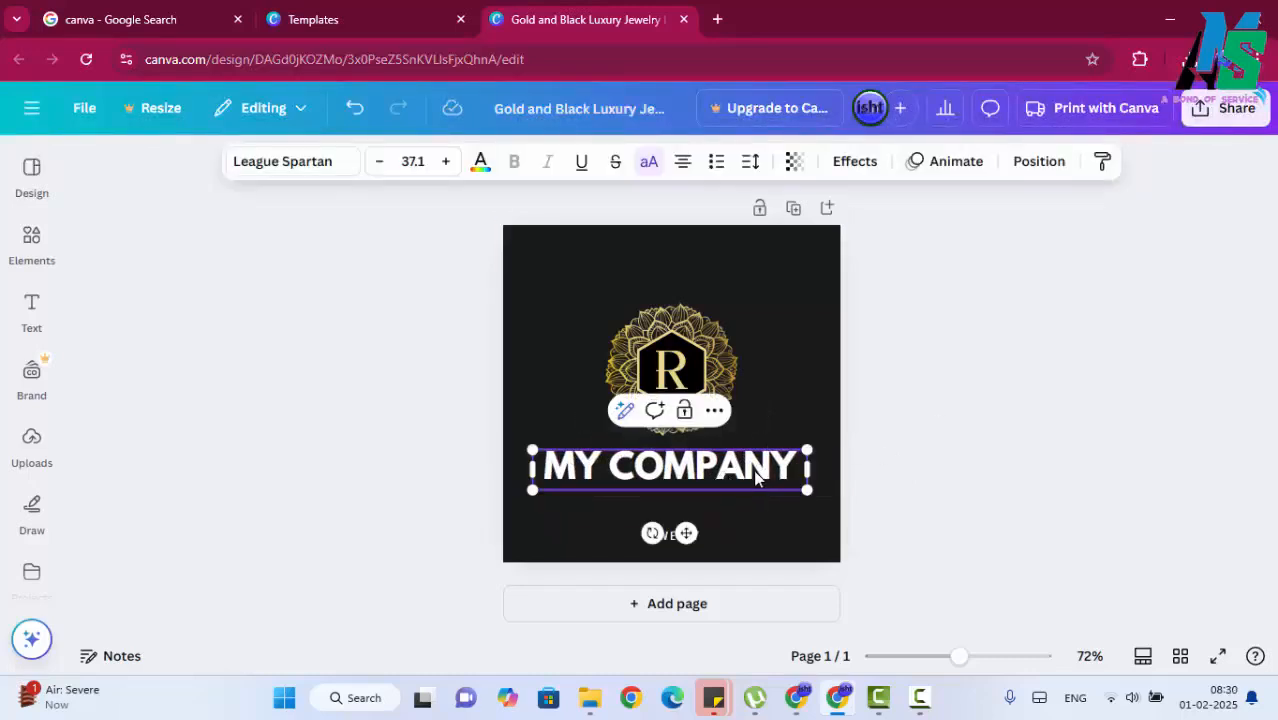
pyautogui.hotkey('ctrl', 'a')
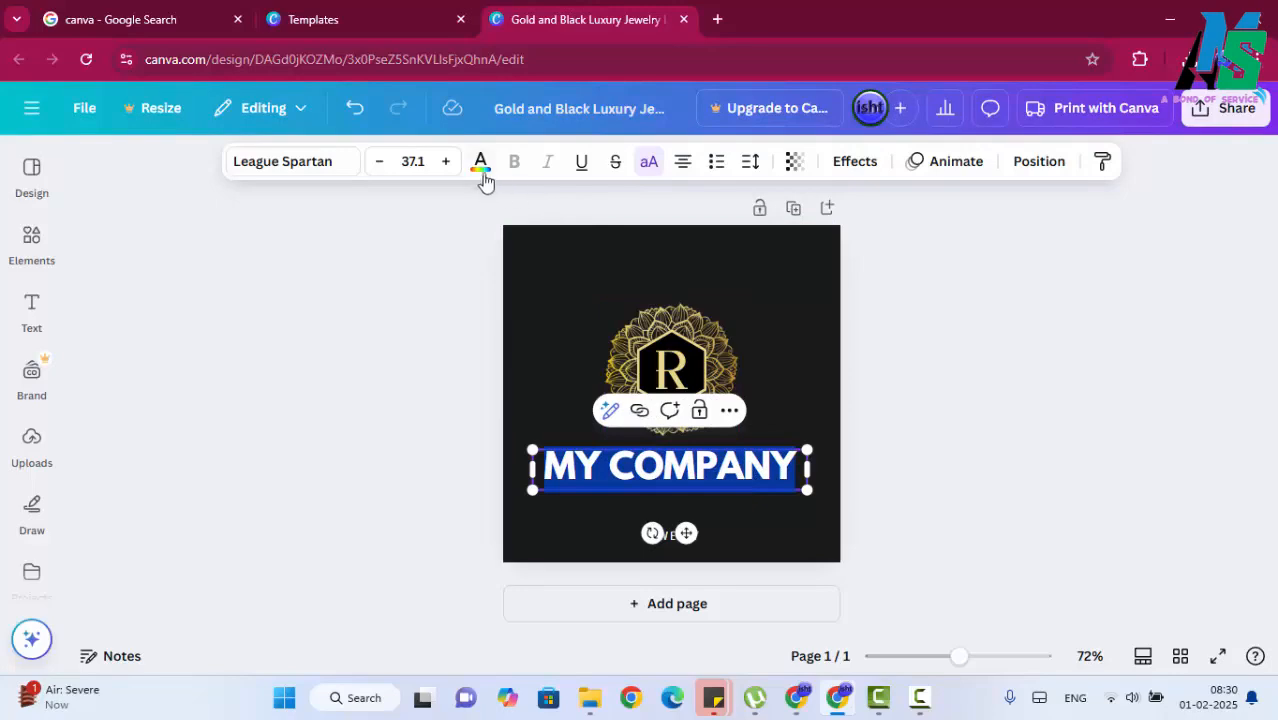
pyautogui.click(481, 170)
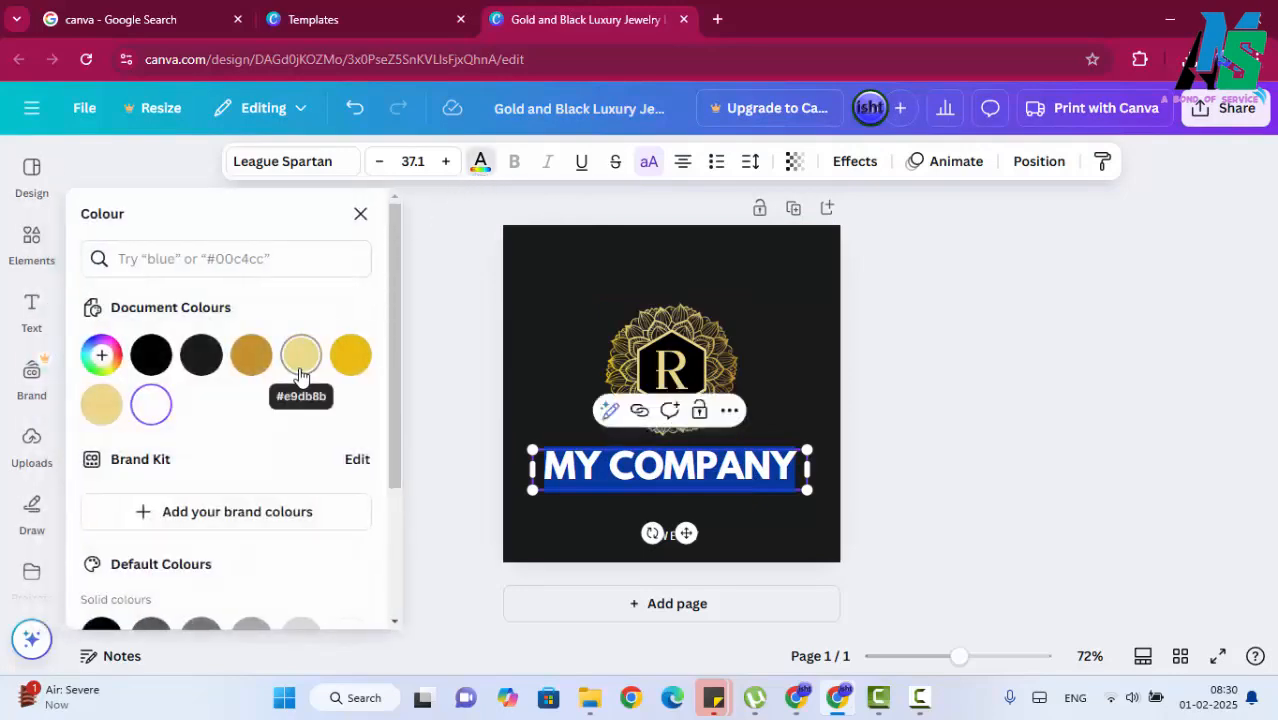
pyautogui.click(355, 362)
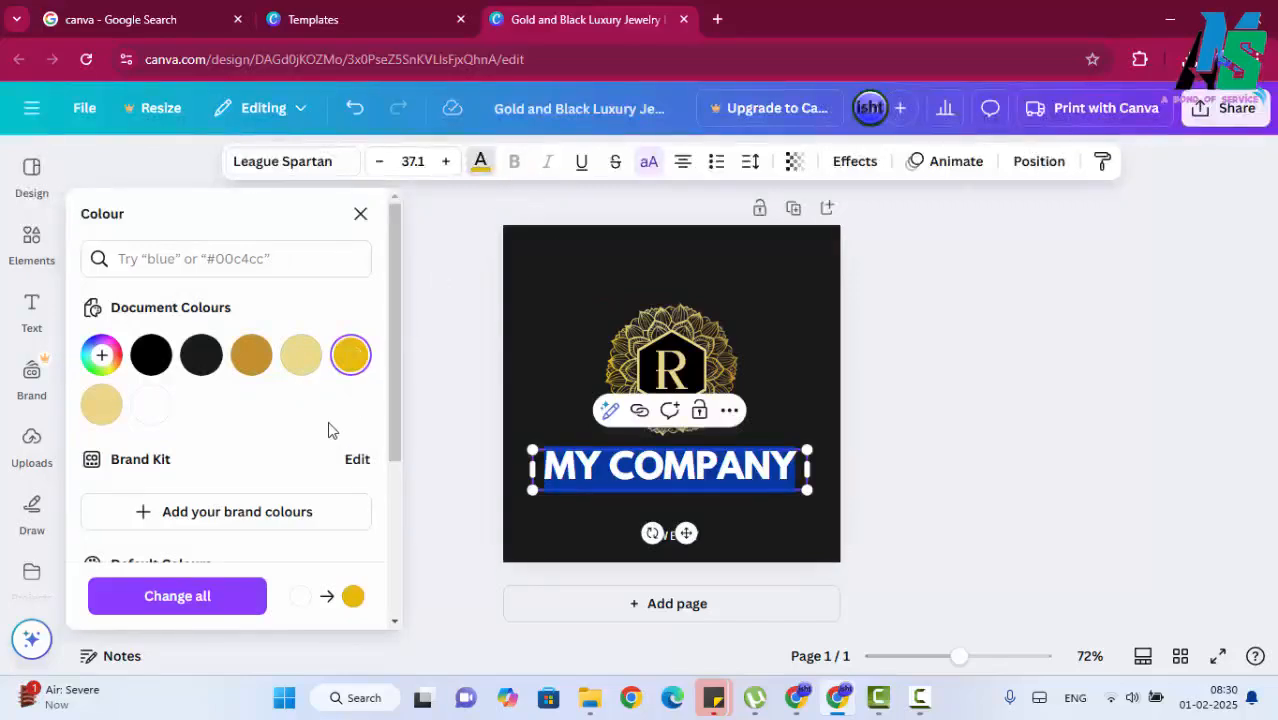
# Step: Look through the document and default colours available for the MY COMPANY text
pyautogui.click(876, 434)
pyautogui.click(765, 472)
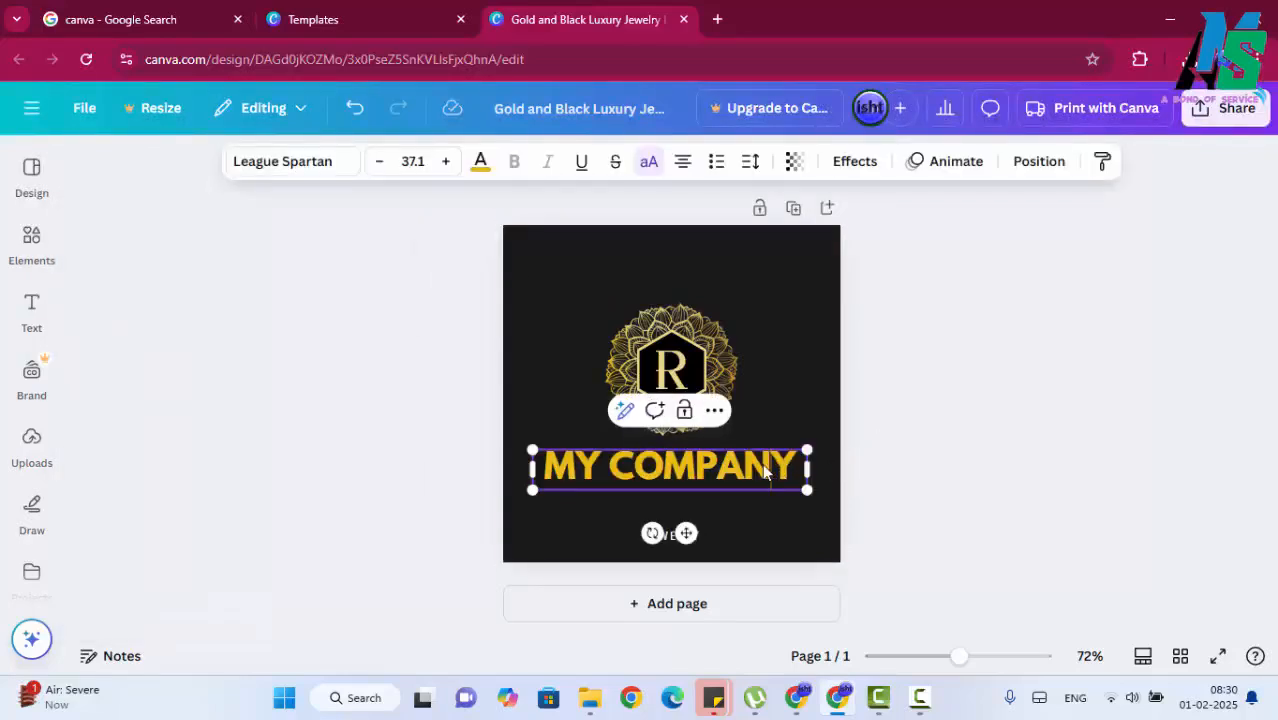
pyautogui.hotkey('ctrl', 'a')
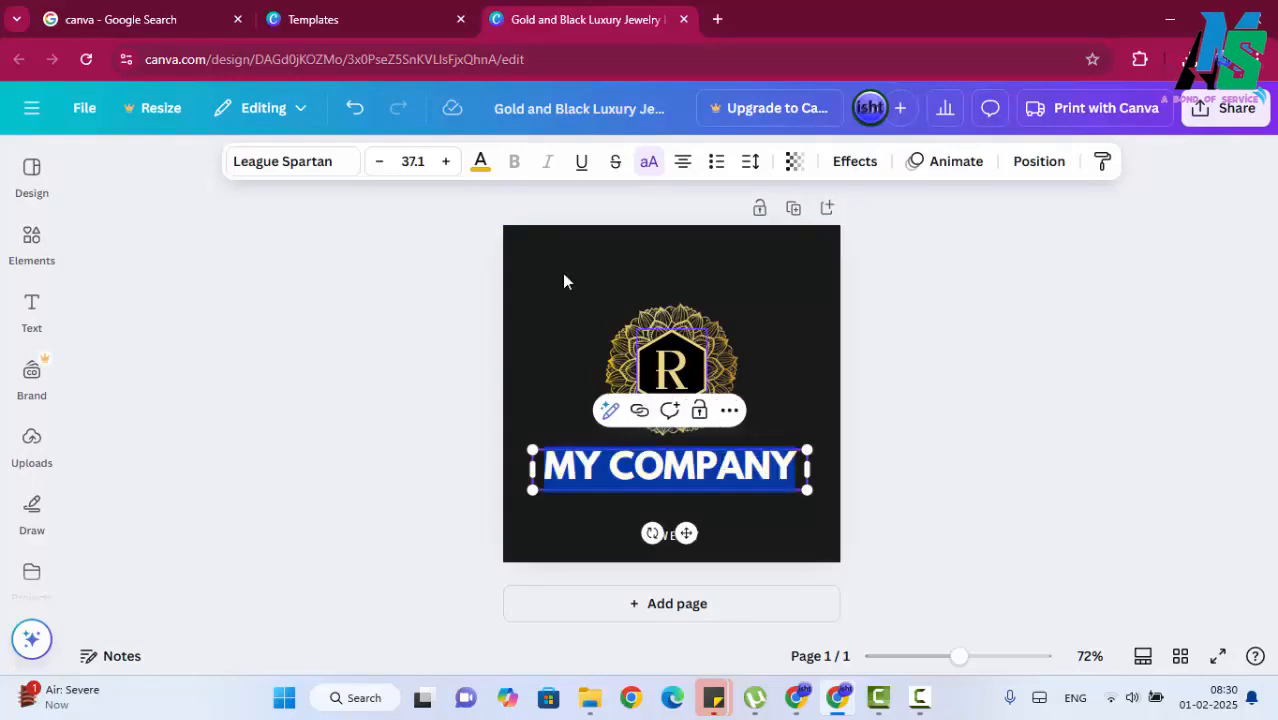
pyautogui.click(479, 164)
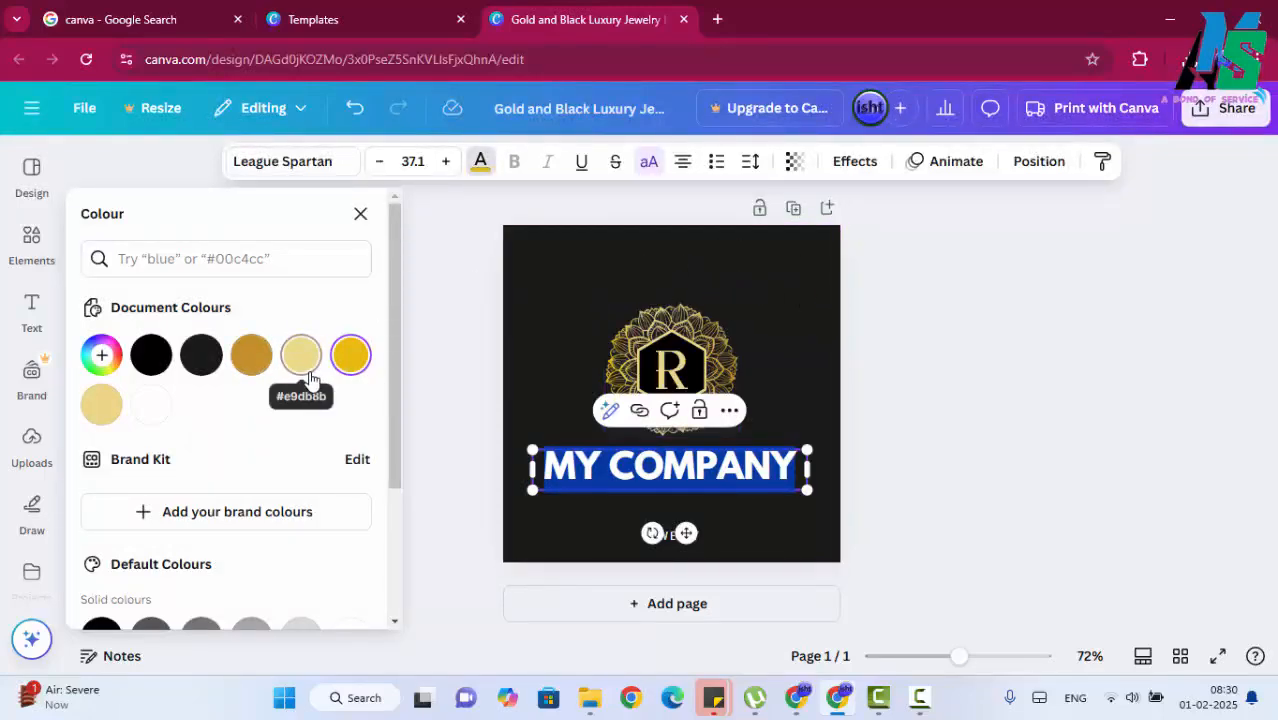
pyautogui.scroll(-2, 236, 495)
pyautogui.scroll(4, 225, 535)
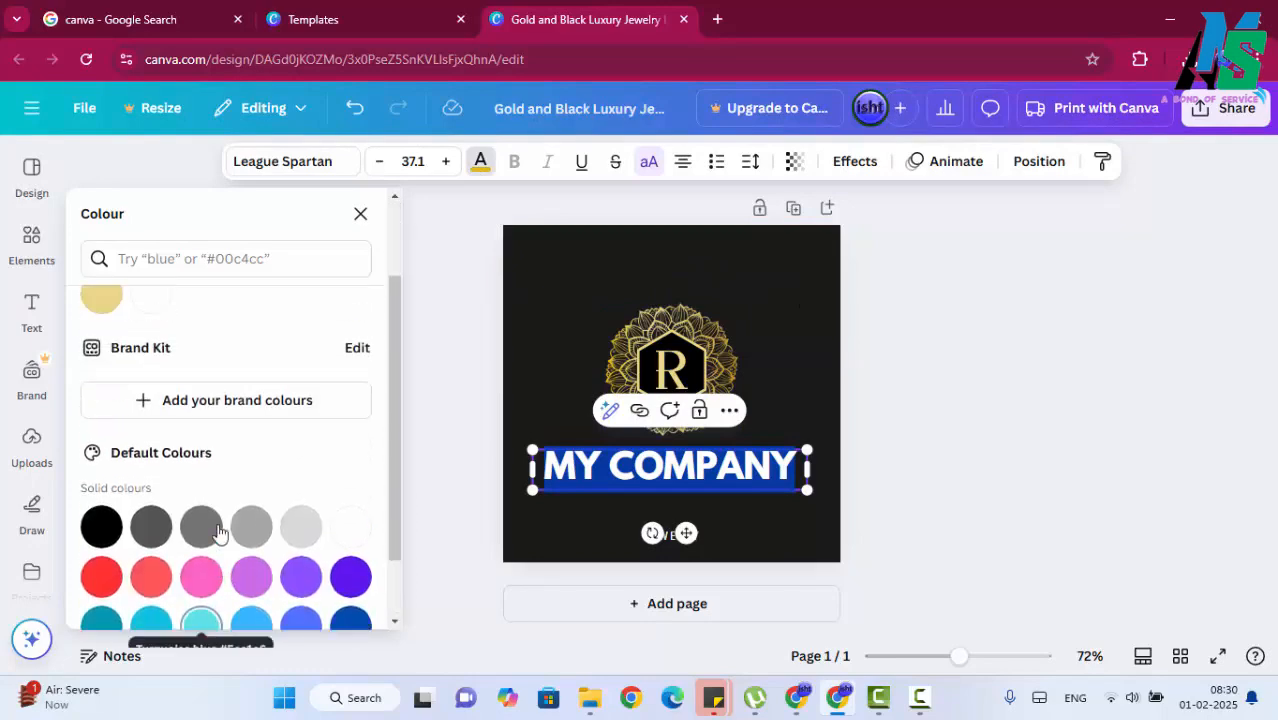
pyautogui.click(887, 381)
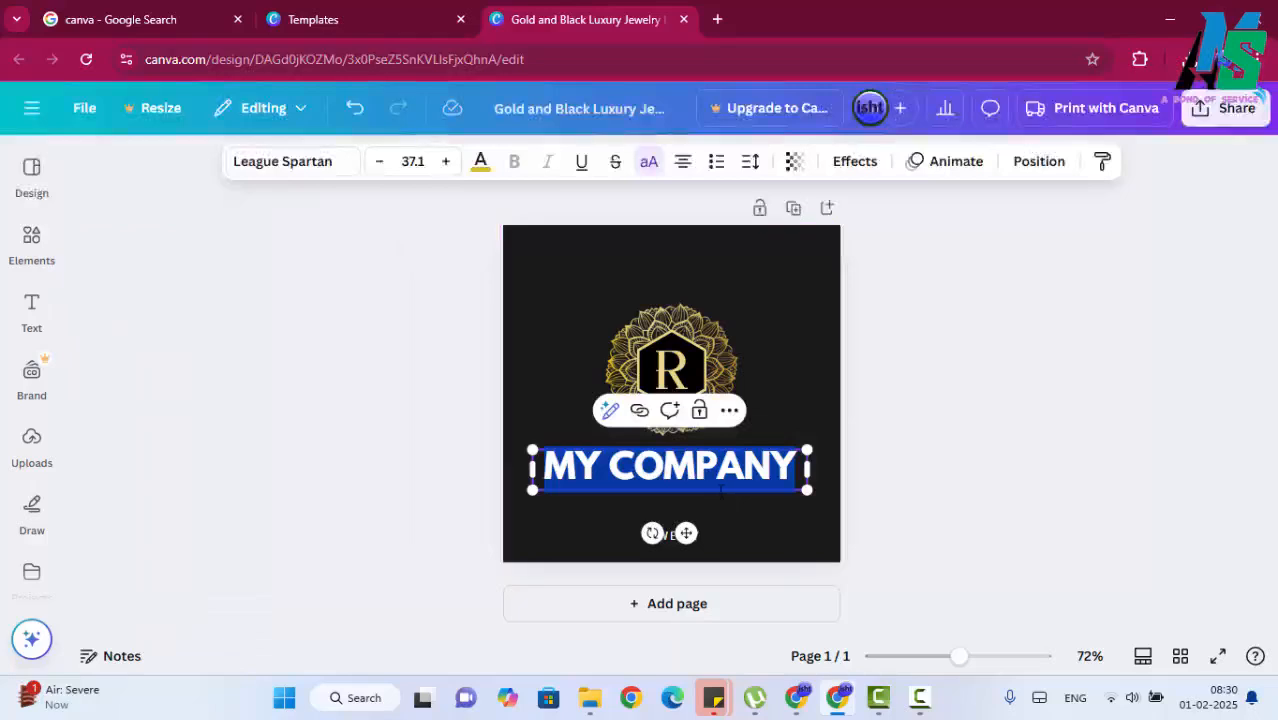
# Step: Change the font of the whole MY COMPANY text to Asap Condensed
pyautogui.click(738, 471)
pyautogui.tripleClick(688, 470)
pyautogui.click(279, 164)
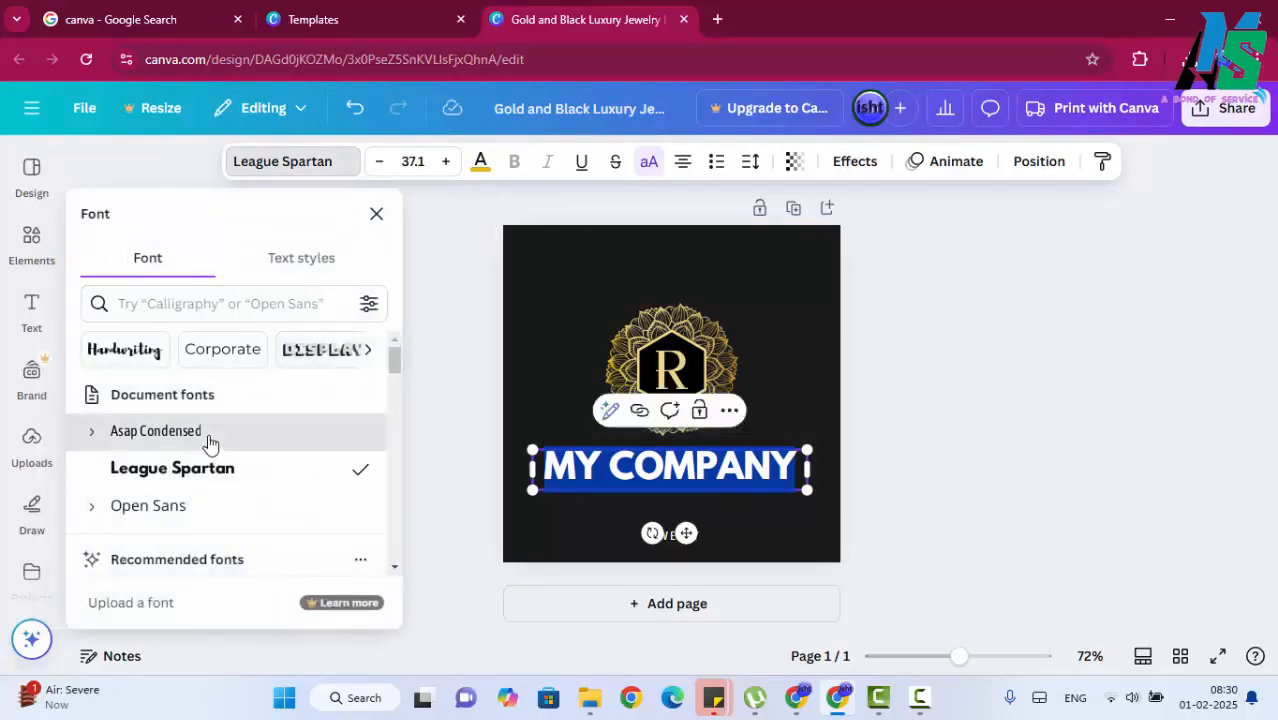
pyautogui.click(208, 440)
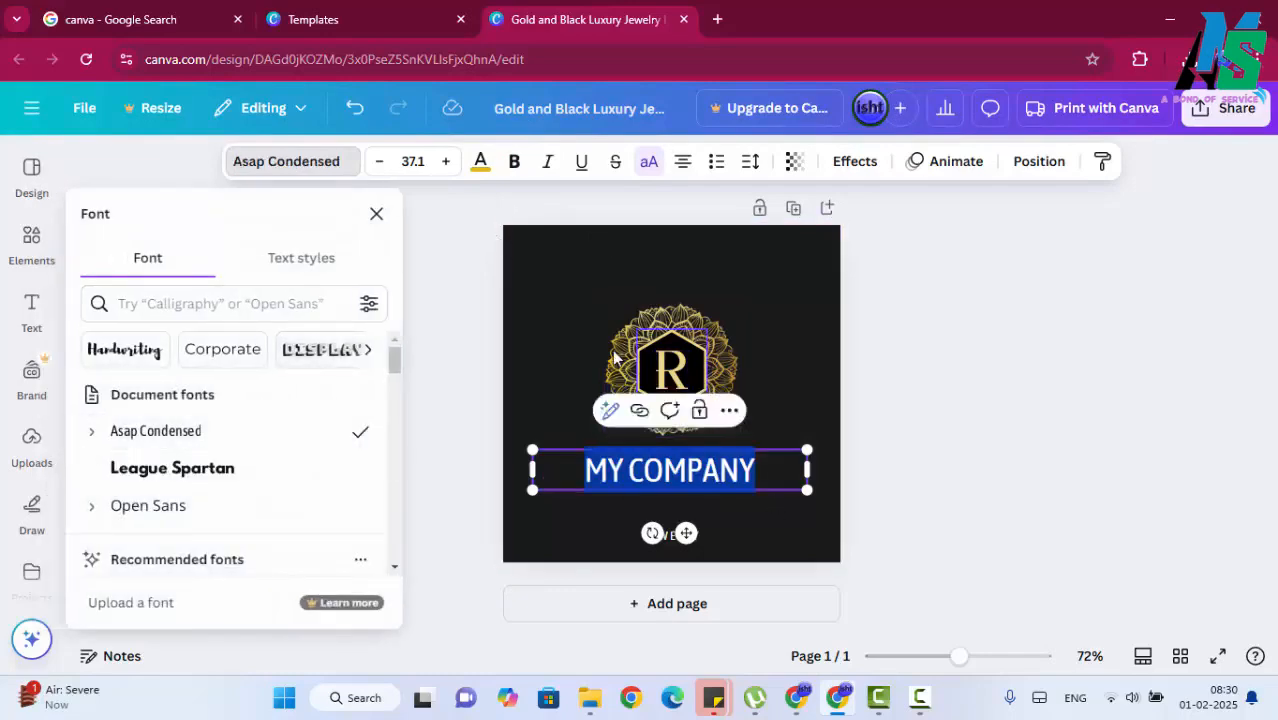
# Step: Try bold, underline and strikethrough on the MY COMPANY text, switching each one off again
pyautogui.click(512, 163)
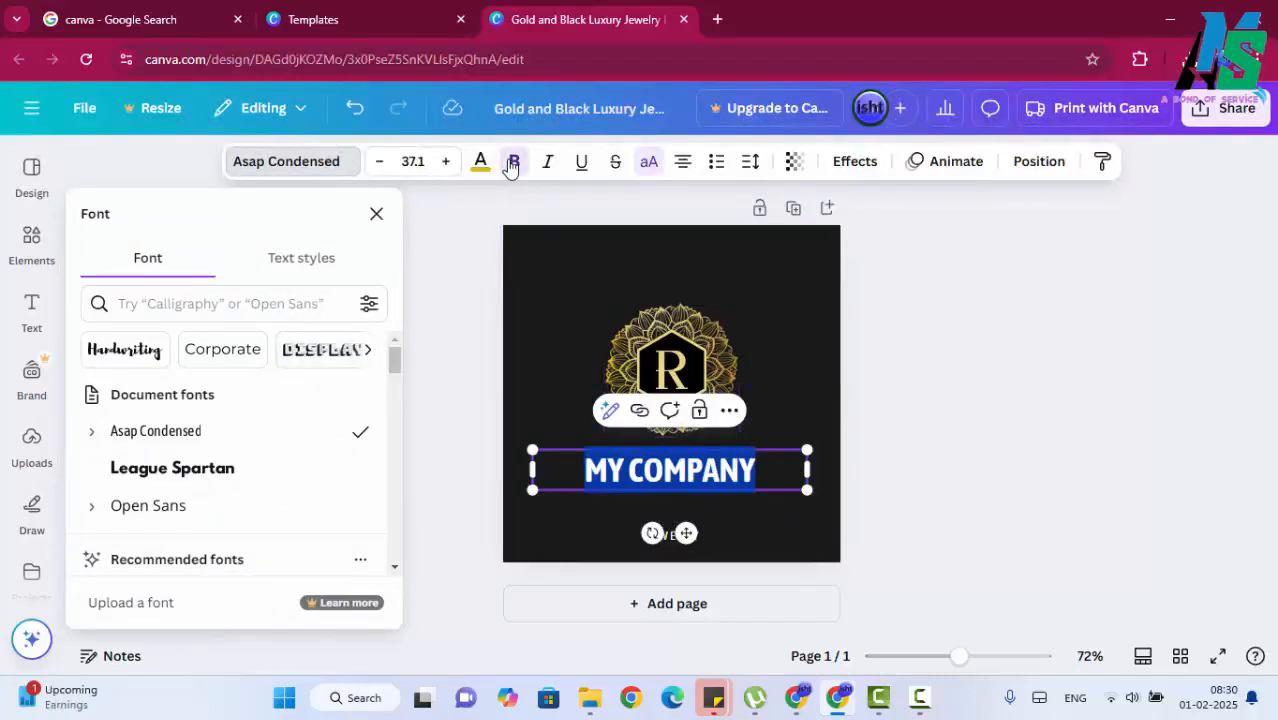
pyautogui.click(512, 163)
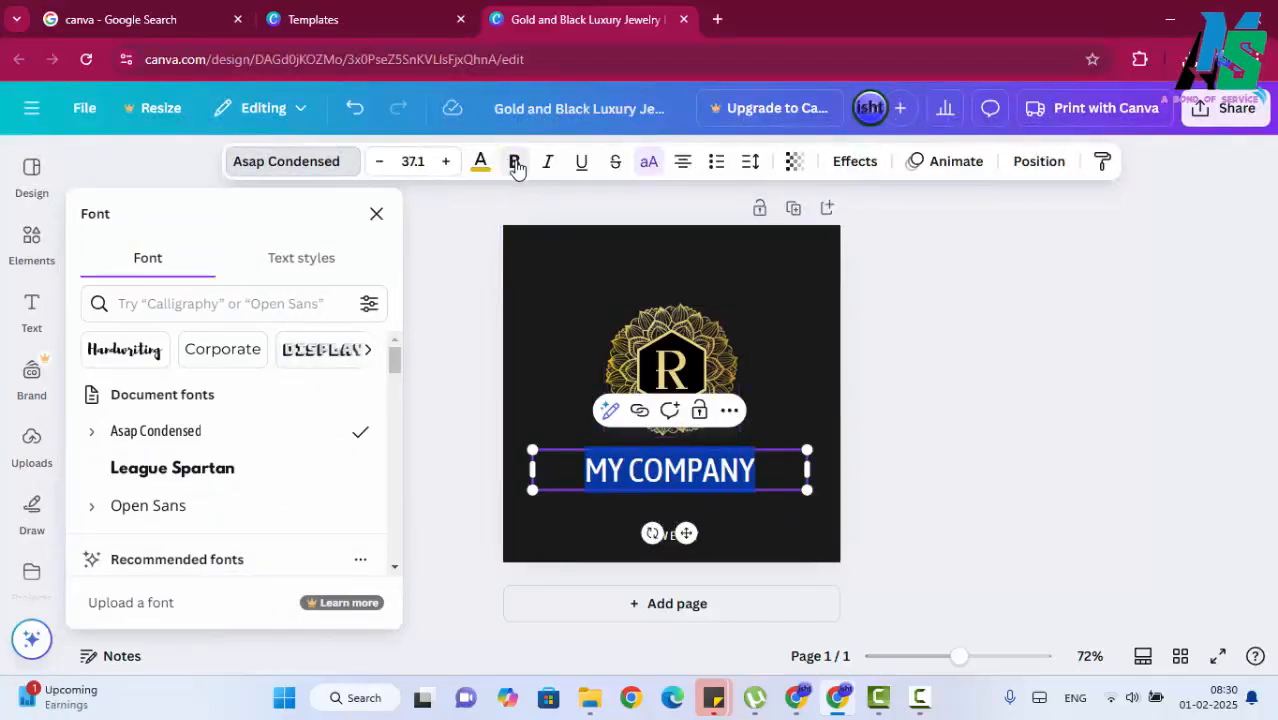
pyautogui.click(581, 162)
pyautogui.click(581, 162)
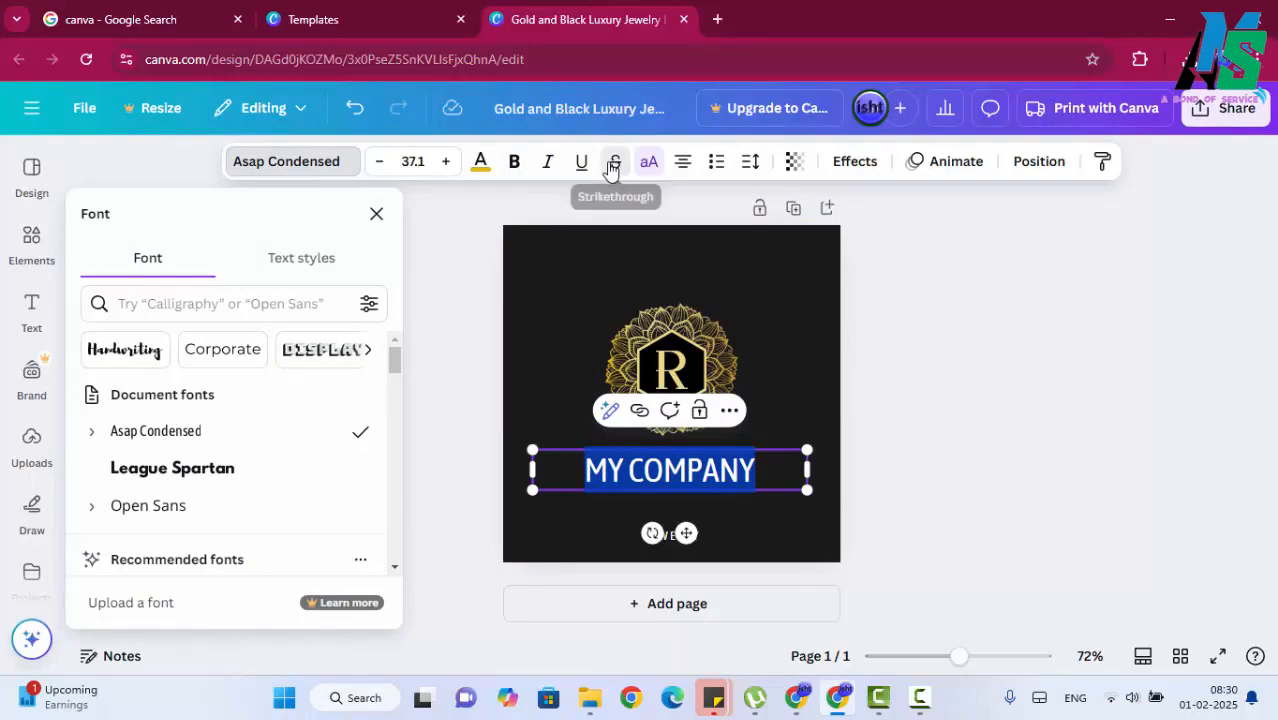
pyautogui.click(613, 163)
pyautogui.click(613, 163)
# Step: Try lowercase and the other text alignments on MY COMPANY, returning it to centred uppercase
pyautogui.click(650, 163)
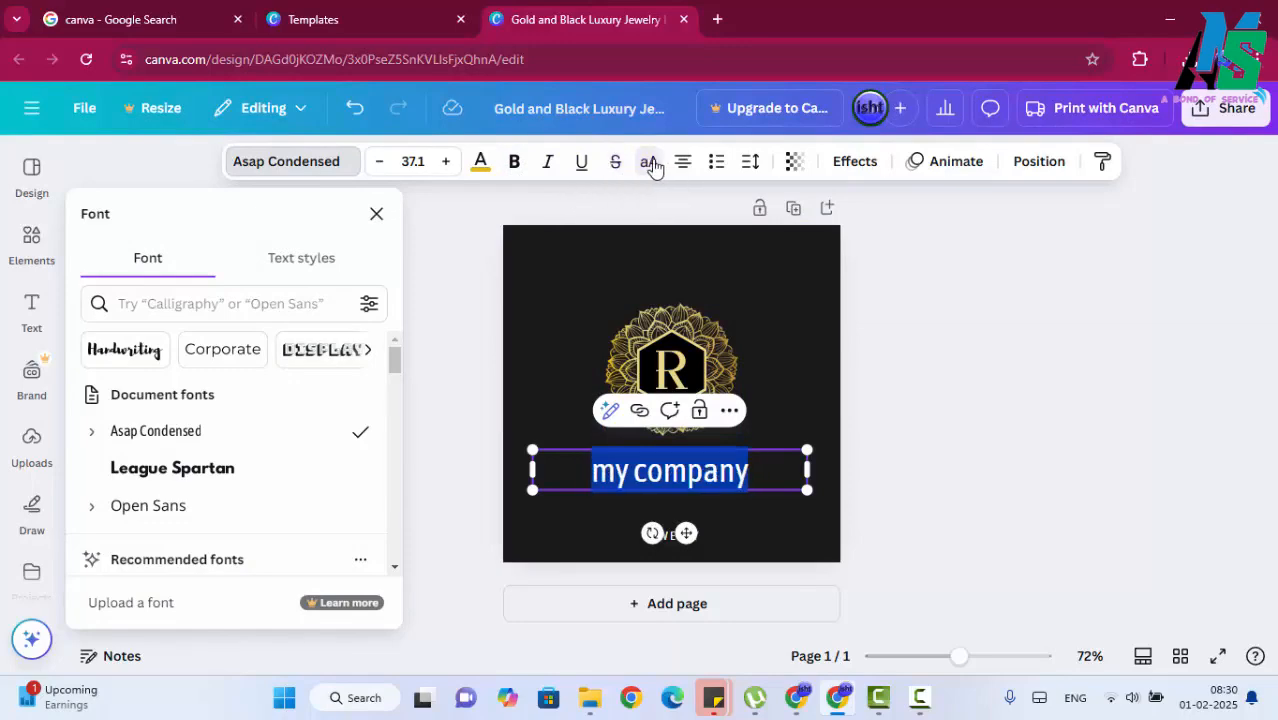
pyautogui.click(650, 163)
pyautogui.click(650, 163)
pyautogui.click(650, 163)
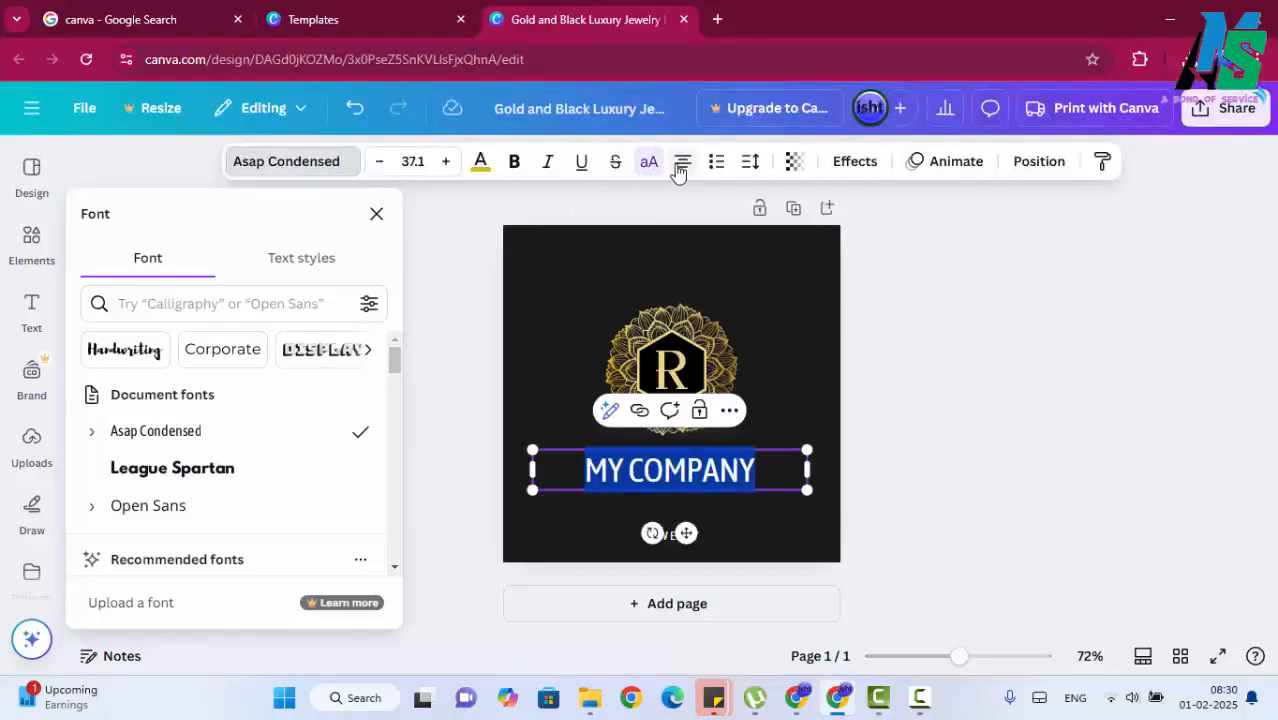
pyautogui.click(682, 164)
pyautogui.click(684, 164)
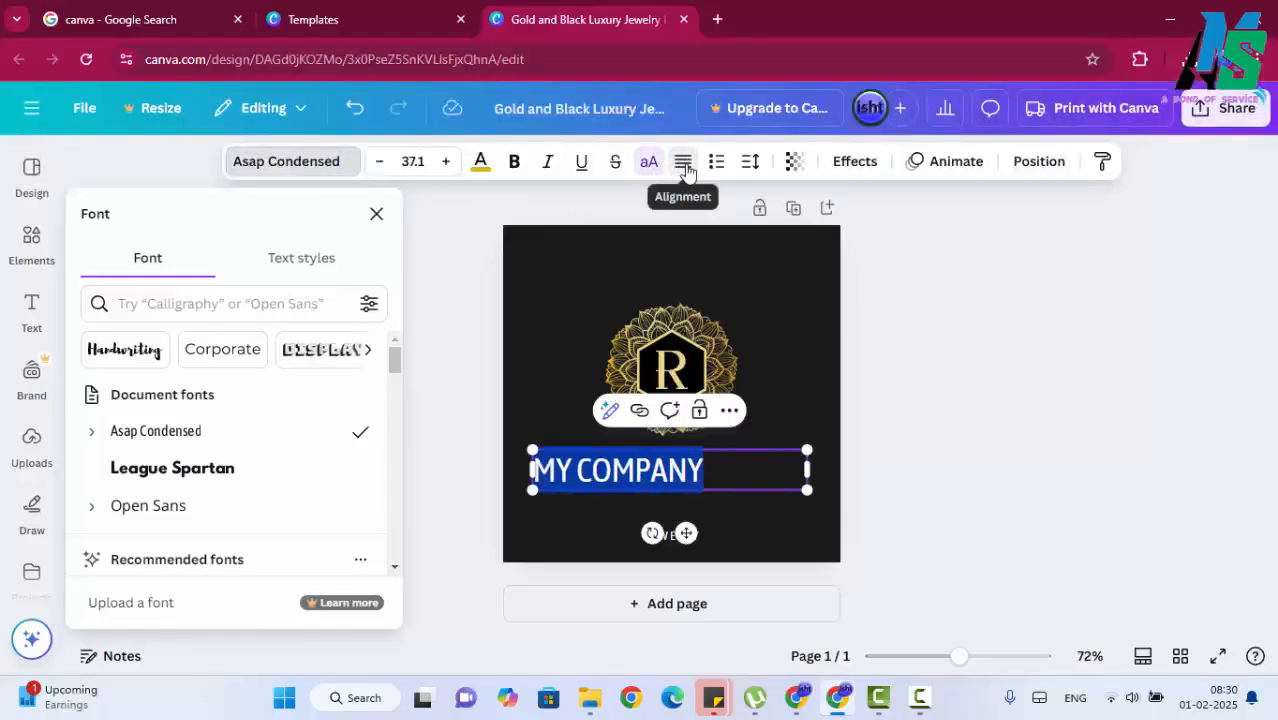
pyautogui.click(684, 164)
pyautogui.click(684, 164)
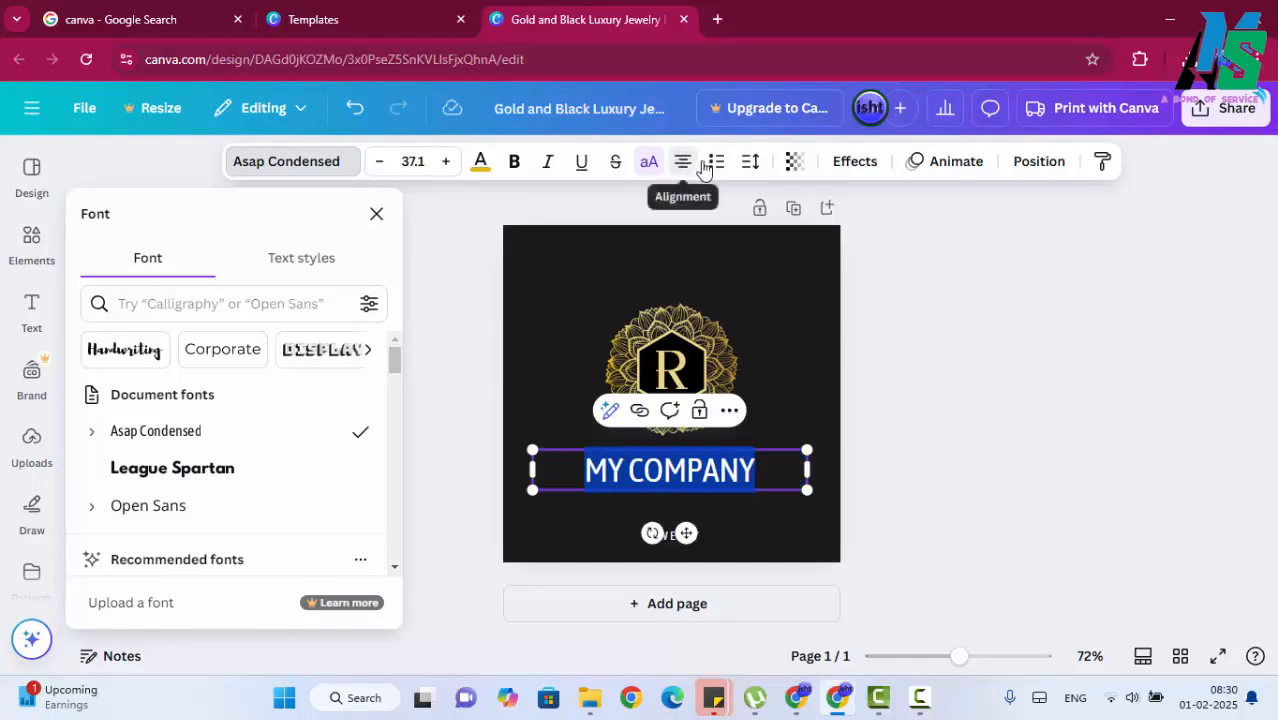
# Step: Format the MY COMPANY text as a numbered list
pyautogui.click(717, 163)
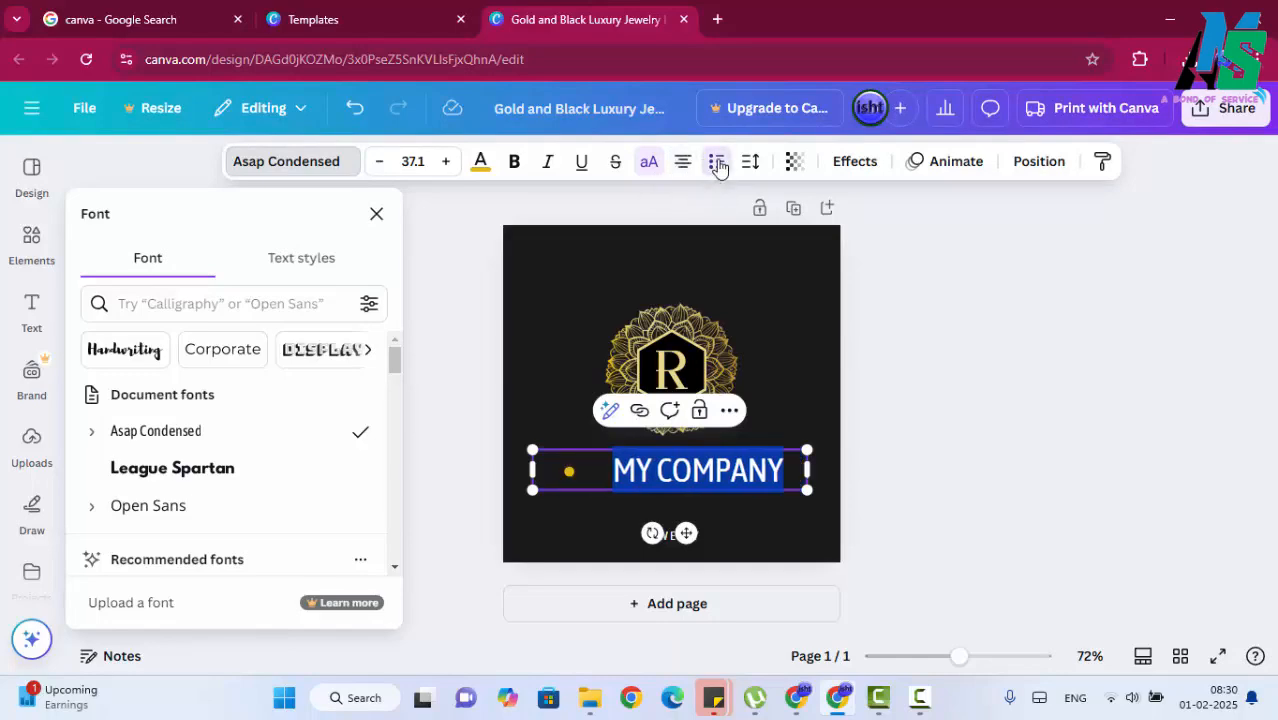
pyautogui.click(717, 163)
pyautogui.click(751, 163)
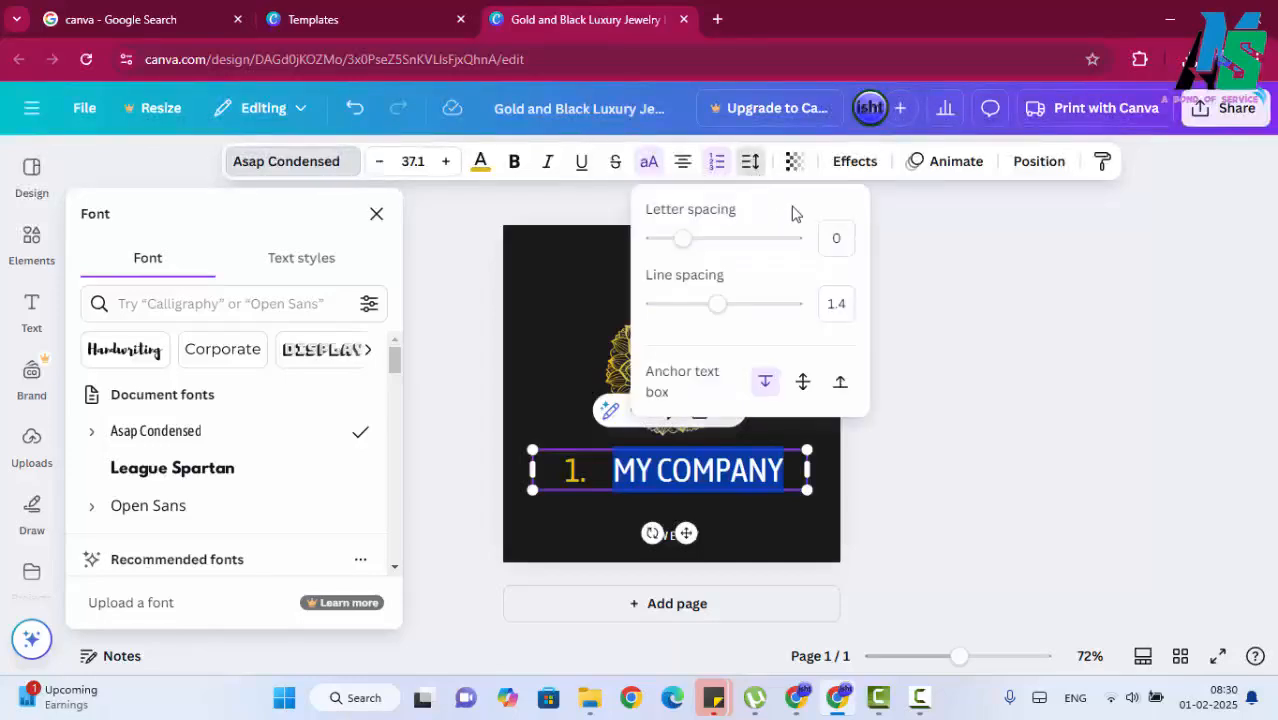
pyautogui.press('Escape')
pyautogui.press('Escape')
pyautogui.press('Escape')
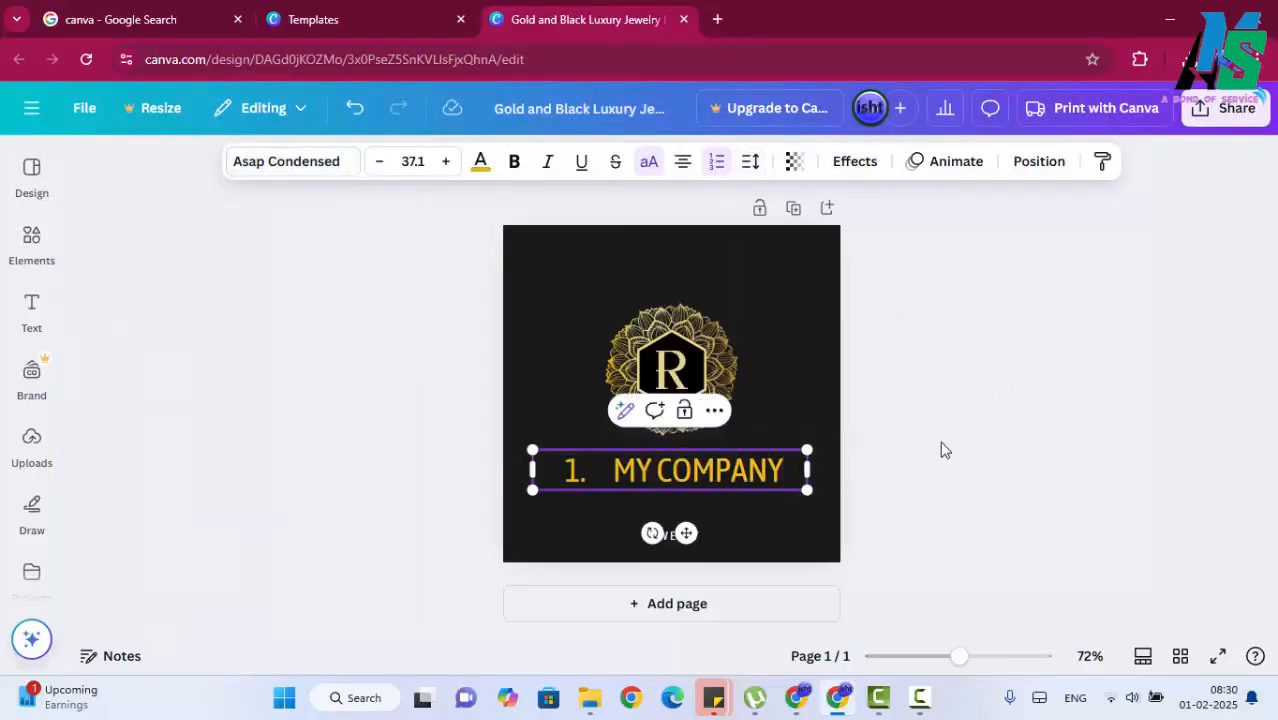
# Step: Add SECOND COMPANY and THIRD COMPANY as list items 2 and 3, and shrink the list to font size 19.3
pyautogui.press('Return')
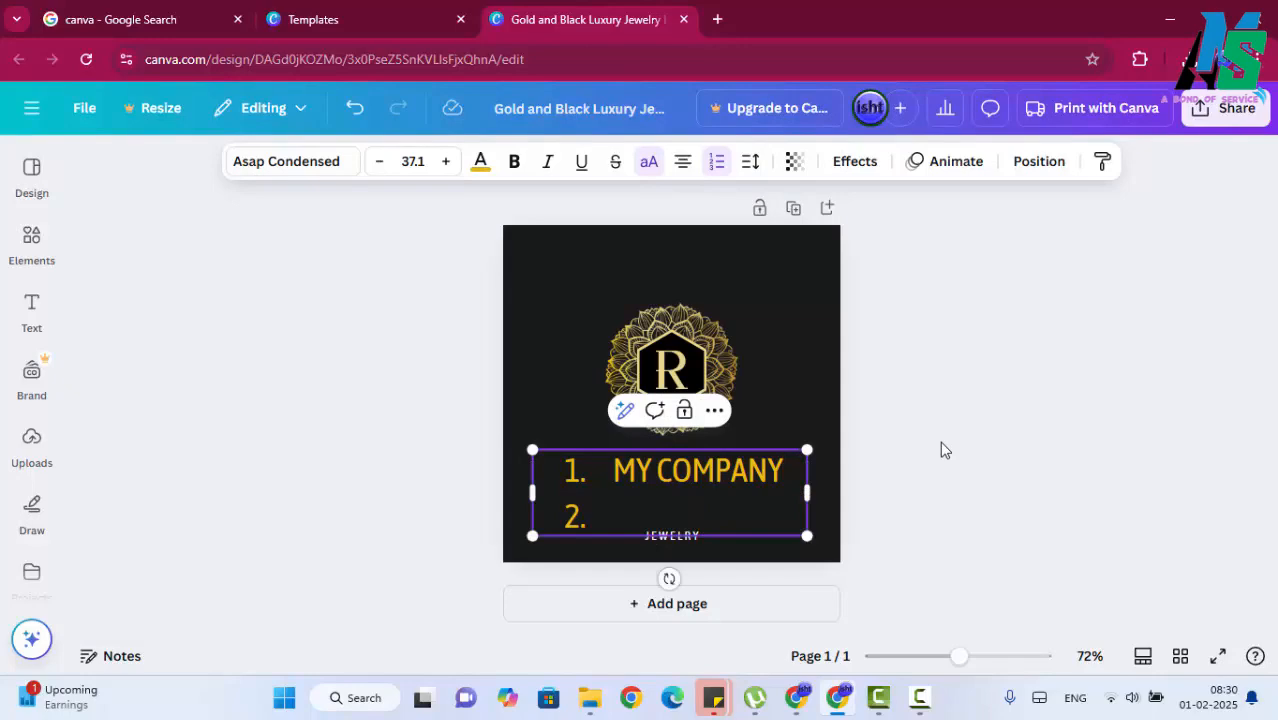
pyautogui.write('SECOND COMPANY')
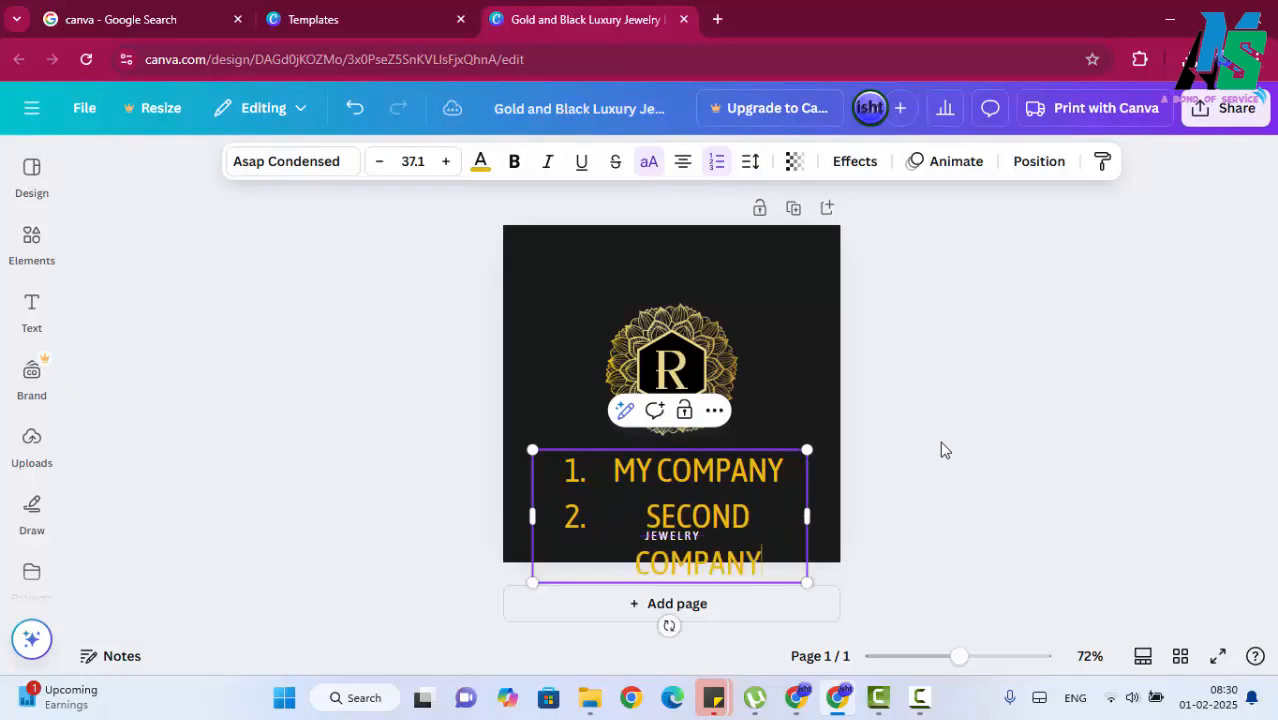
pyautogui.press('Return')
pyautogui.write('THIRD COMPANY')
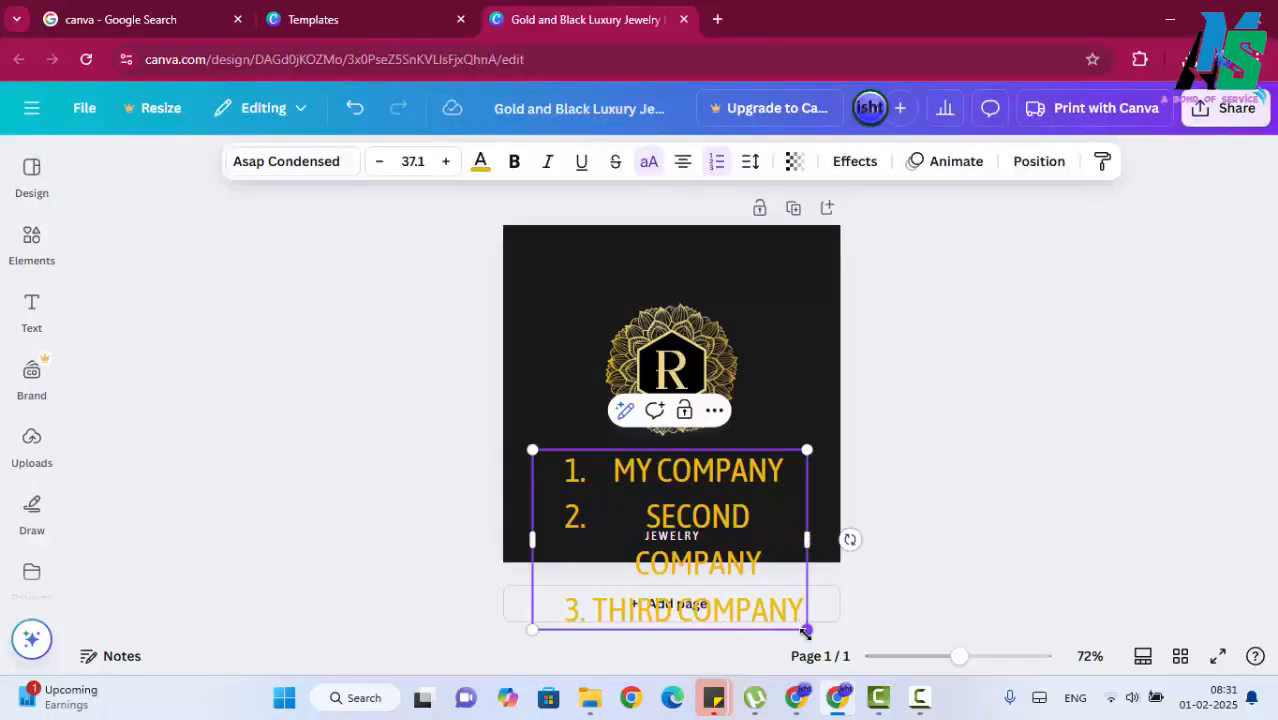
pyautogui.moveTo(806, 631); pyautogui.dragTo(798, 514)
# Step: Move the whole gold emblem to the upper edge of the design and bring the numbered list up beneath it
pyautogui.click(770, 435)
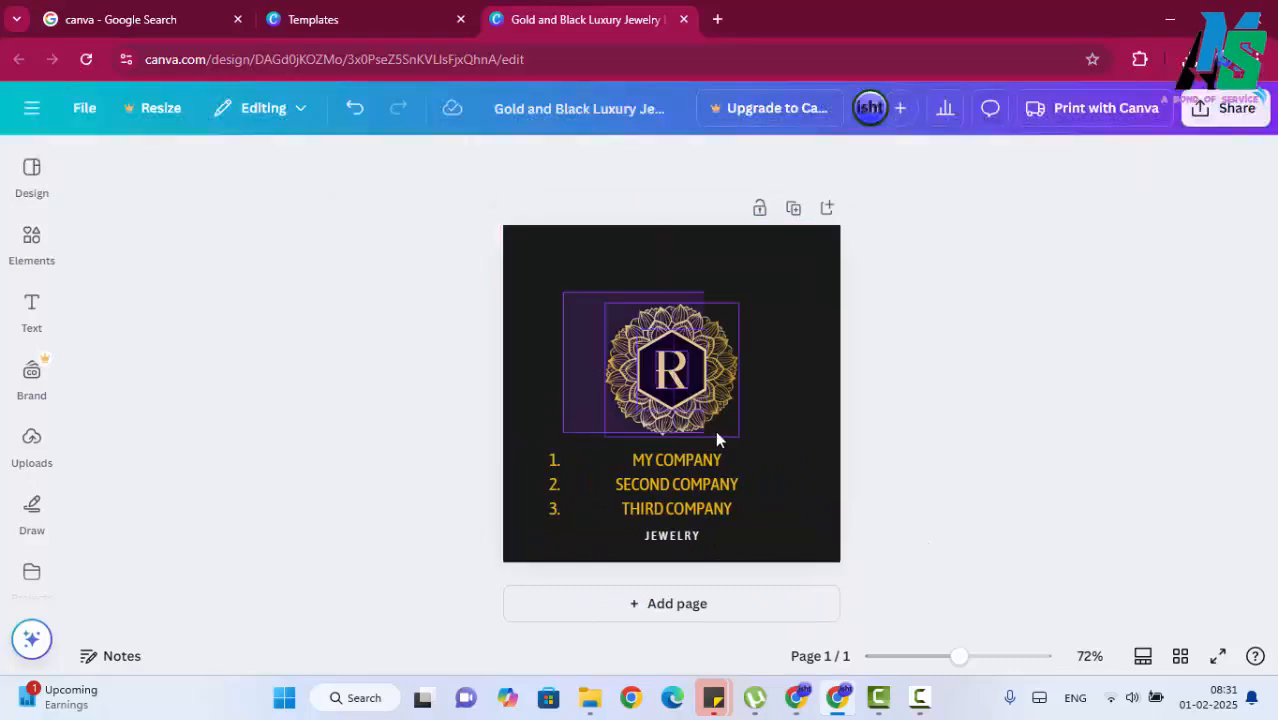
pyautogui.moveTo(676, 397); pyautogui.dragTo(658, 320)
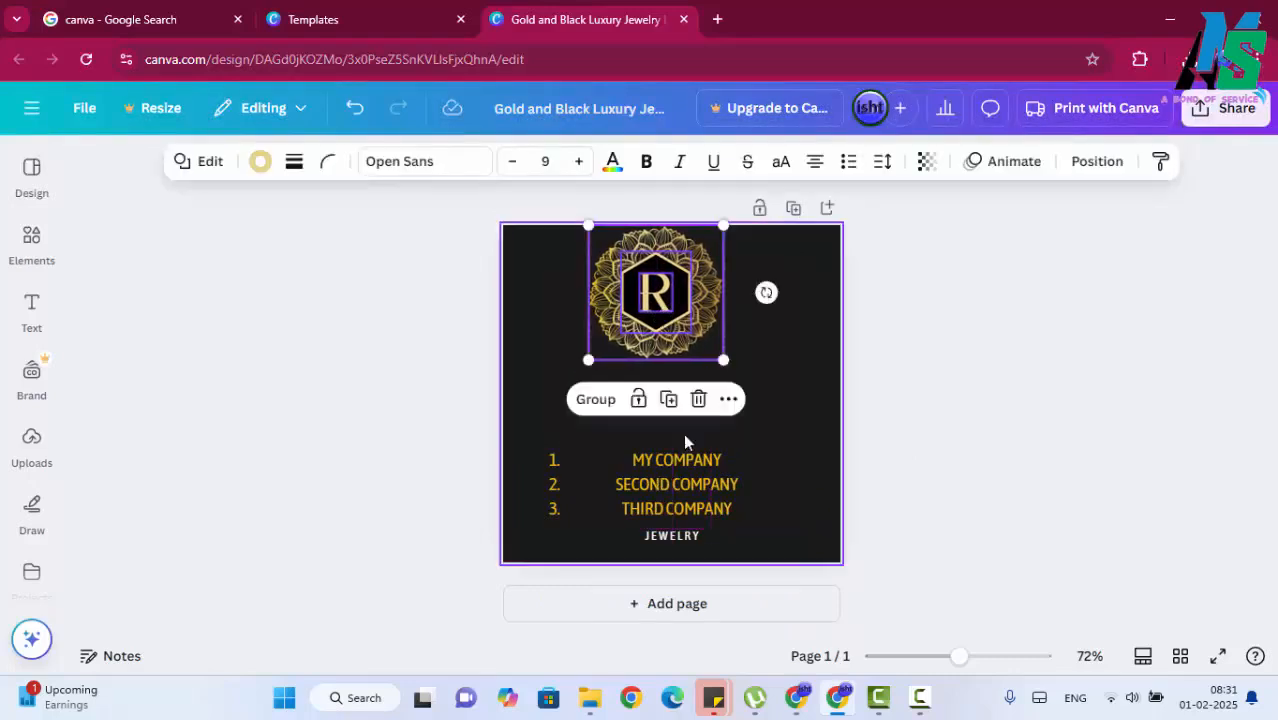
pyautogui.moveTo(676, 470); pyautogui.dragTo(676, 408)
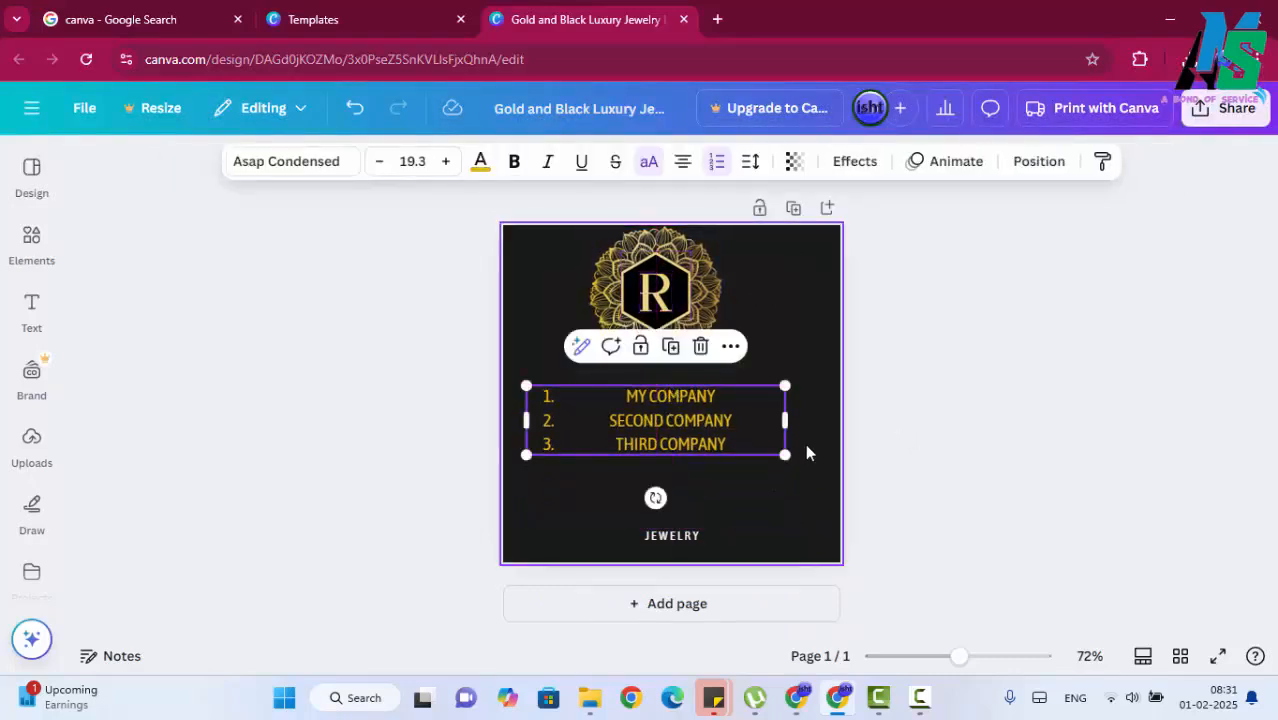
# Step: Try adjusting the spacing of the numbered list
pyautogui.click(750, 161)
pyautogui.moveTo(682, 237)
pyautogui.mouseDown()
pyautogui.moveTo(704, 240)
pyautogui.moveTo(681, 243)
pyautogui.mouseUp()
pyautogui.click(966, 484)
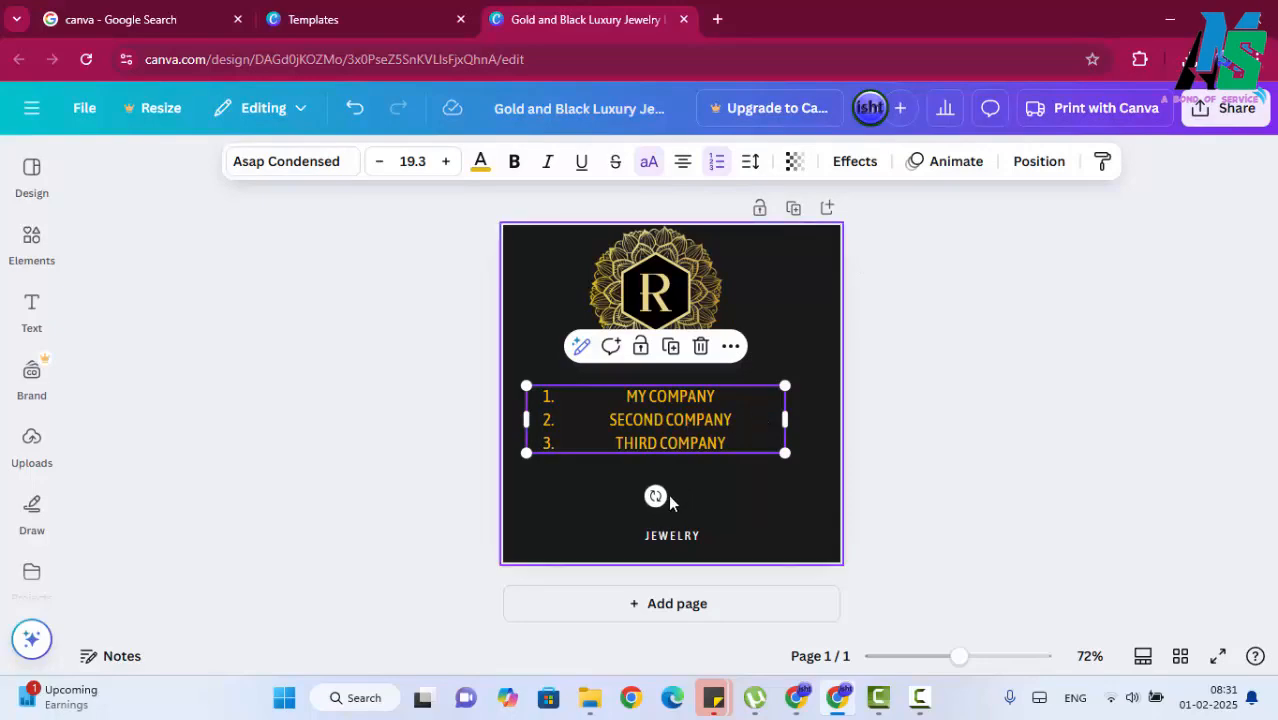
# Step: Move the JEWELRY text beside the emblem's upper right and the numbered list down near the design's lower edge
pyautogui.moveTo(667, 402); pyautogui.dragTo(668, 450)
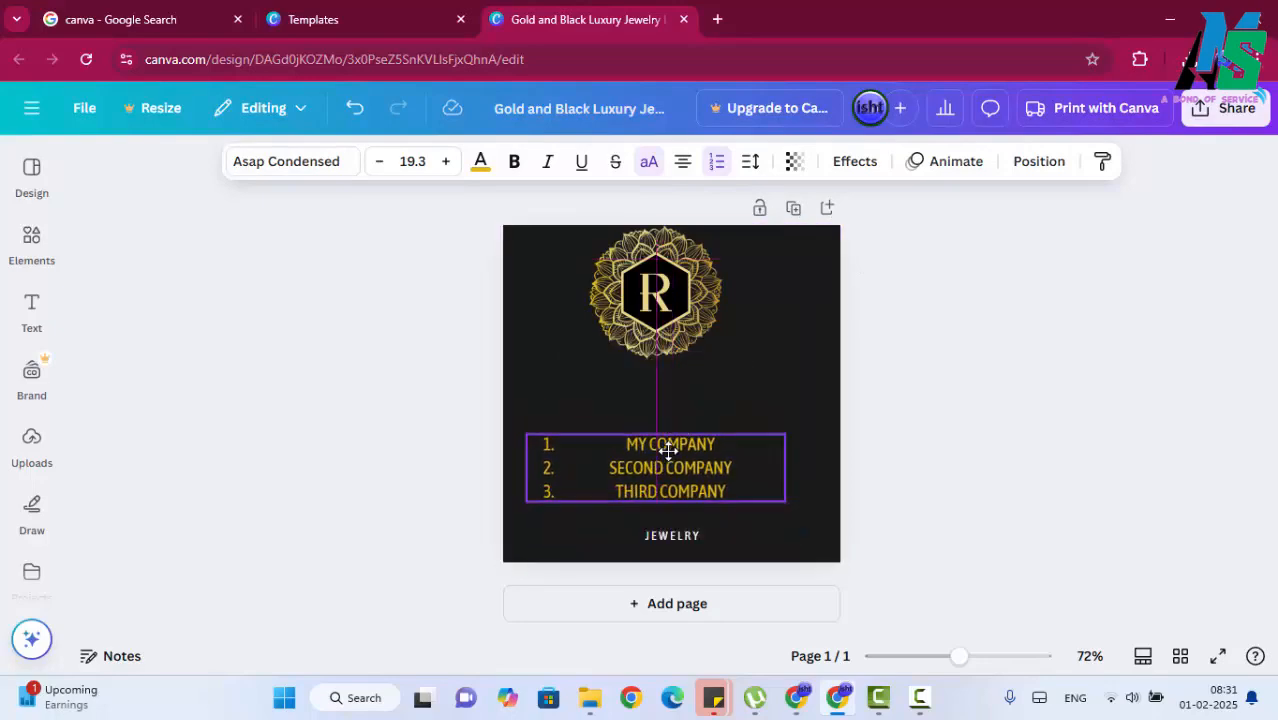
pyautogui.moveTo(653, 539); pyautogui.dragTo(758, 263)
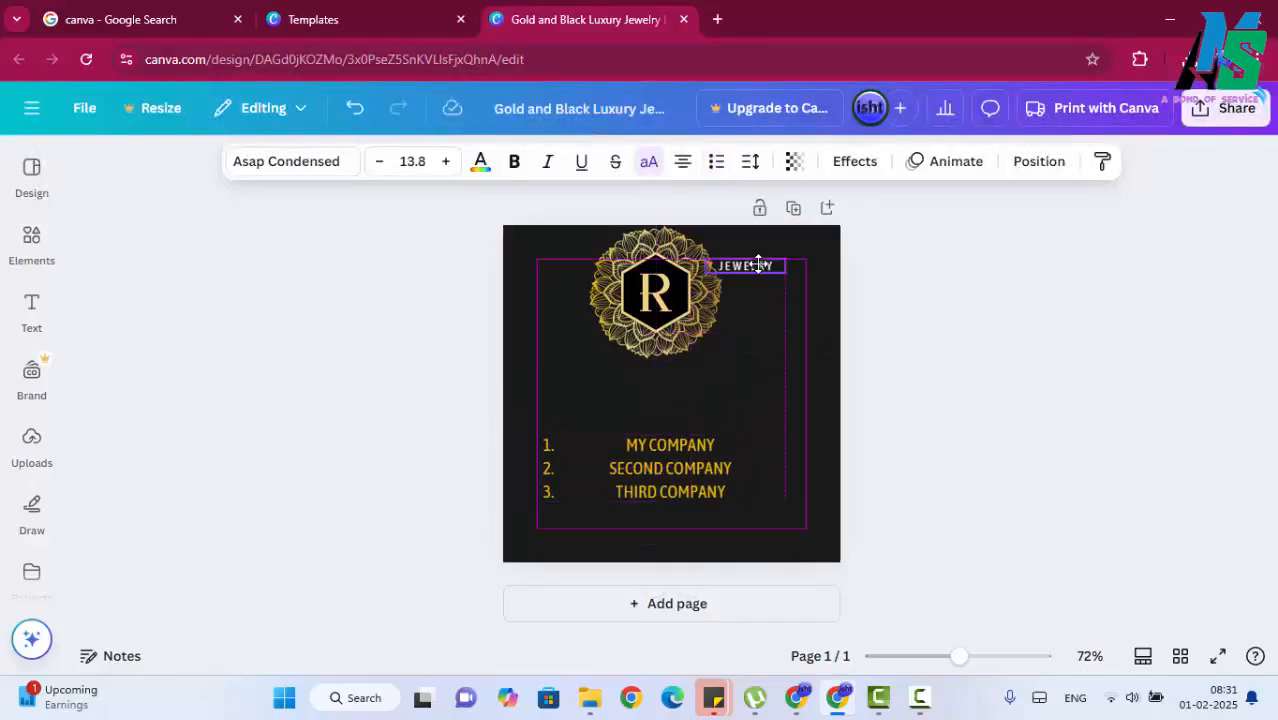
pyautogui.moveTo(677, 476); pyautogui.dragTo(688, 512)
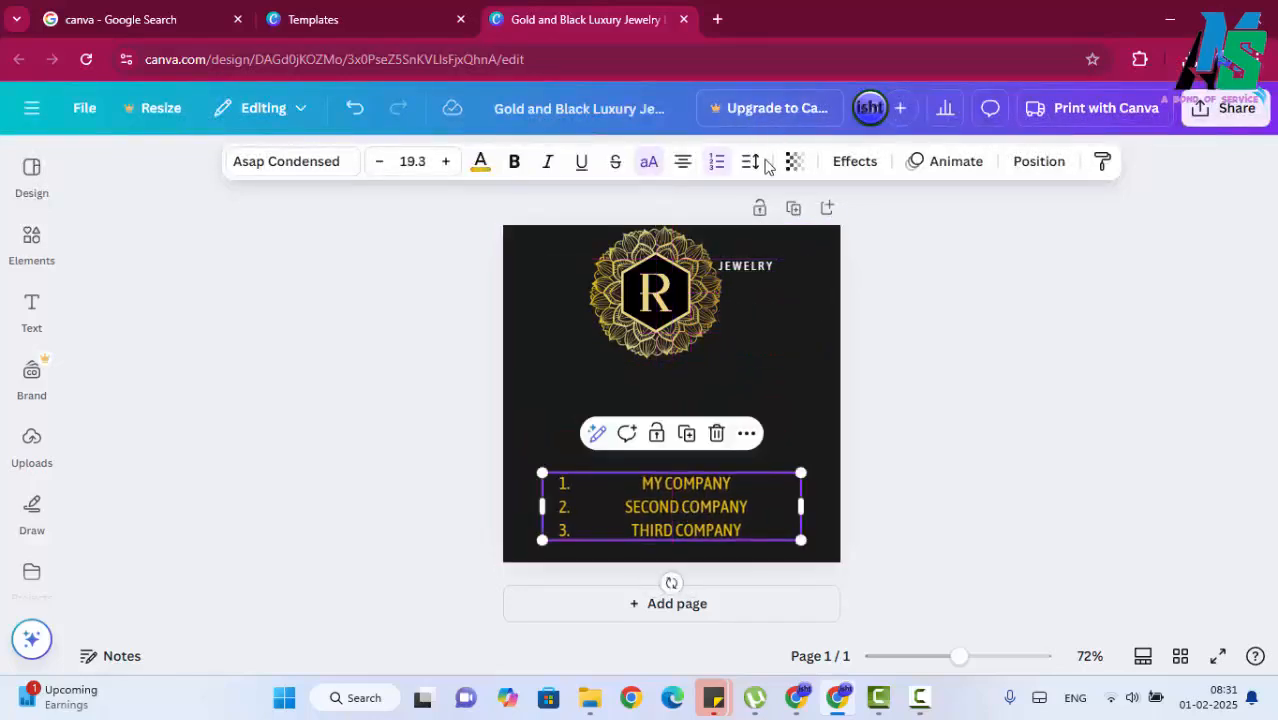
# Step: Set the numbered list's letter spacing to 129 and keep its line spacing at 1.4
pyautogui.click(750, 161)
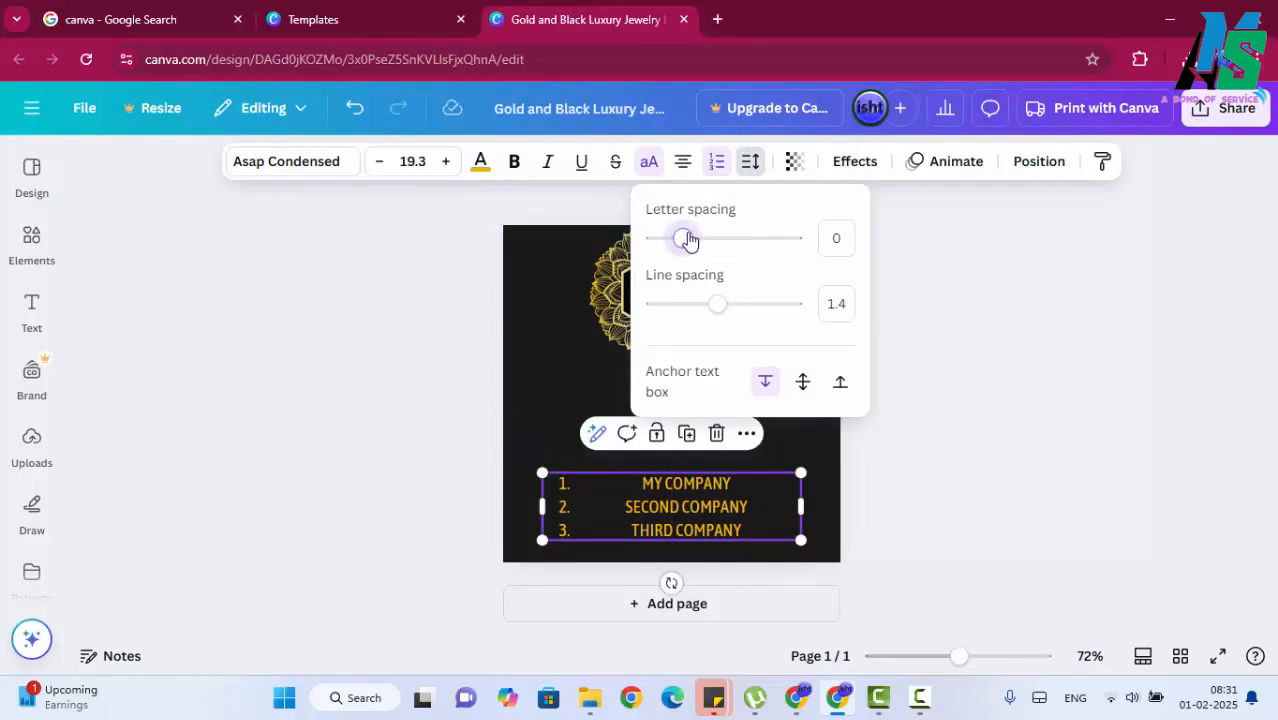
pyautogui.moveTo(687, 240); pyautogui.dragTo(712, 276)
pyautogui.moveTo(749, 310); pyautogui.dragTo(716, 304)
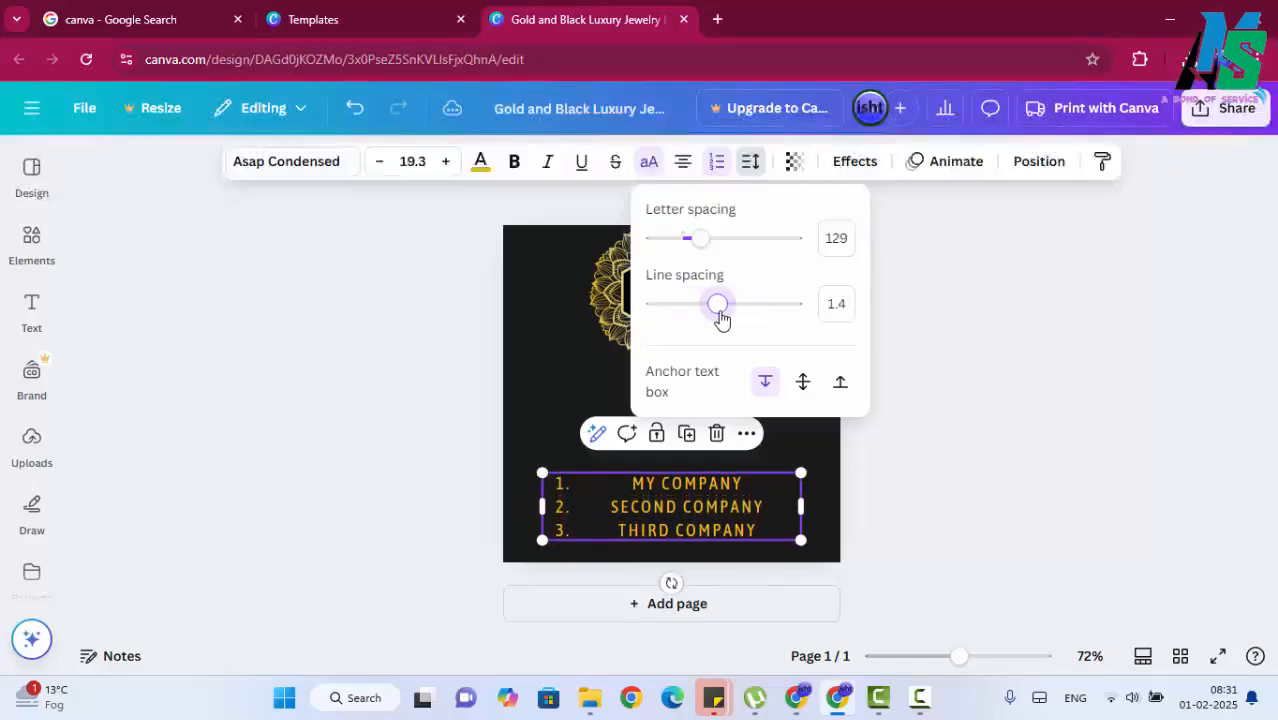
pyautogui.click(939, 314)
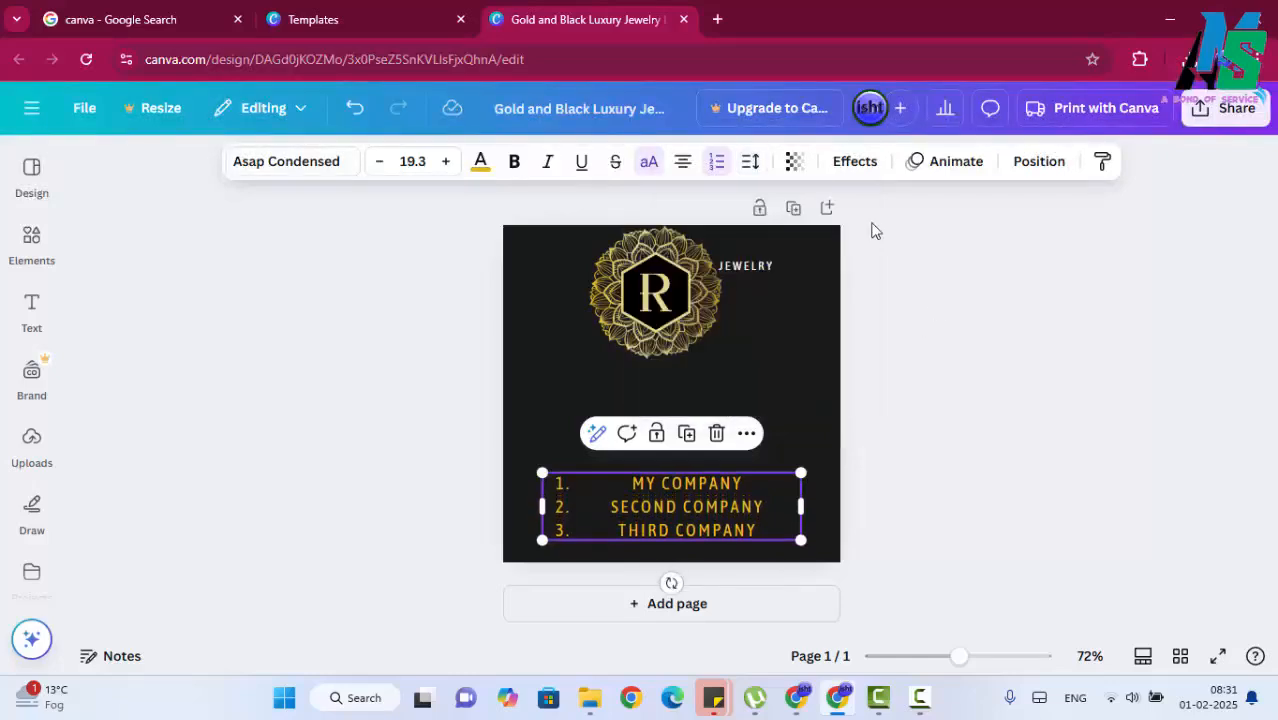
# Step: Set the numbered list's transparency to 99 and shift the list slightly down and to the left
pyautogui.click(794, 163)
pyautogui.moveTo(836, 240)
pyautogui.mouseDown()
pyautogui.moveTo(711, 240)
pyautogui.moveTo(840, 245)
pyautogui.mouseUp()
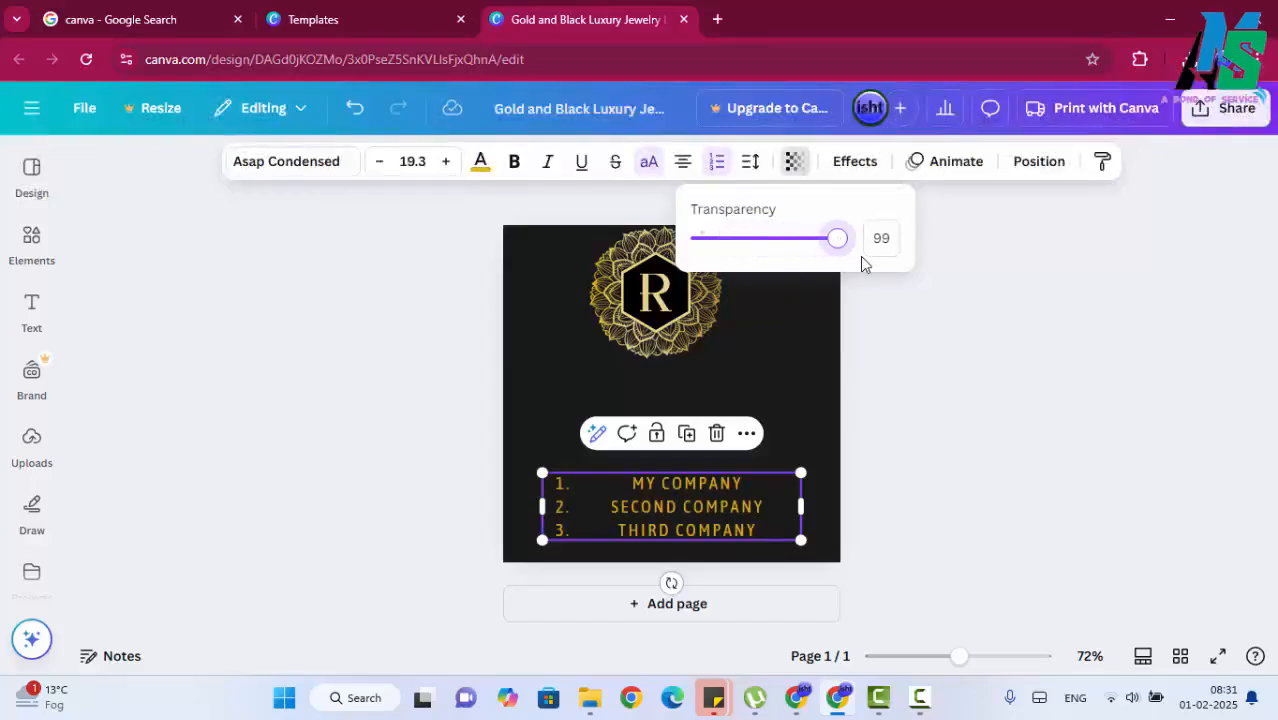
pyautogui.click(907, 440)
pyautogui.moveTo(707, 519)
pyautogui.mouseDown()
pyautogui.moveTo(640, 391)
pyautogui.moveTo(675, 347)
pyautogui.moveTo(633, 440)
pyautogui.moveTo(659, 531)
pyautogui.moveTo(690, 530)
pyautogui.mouseUp()
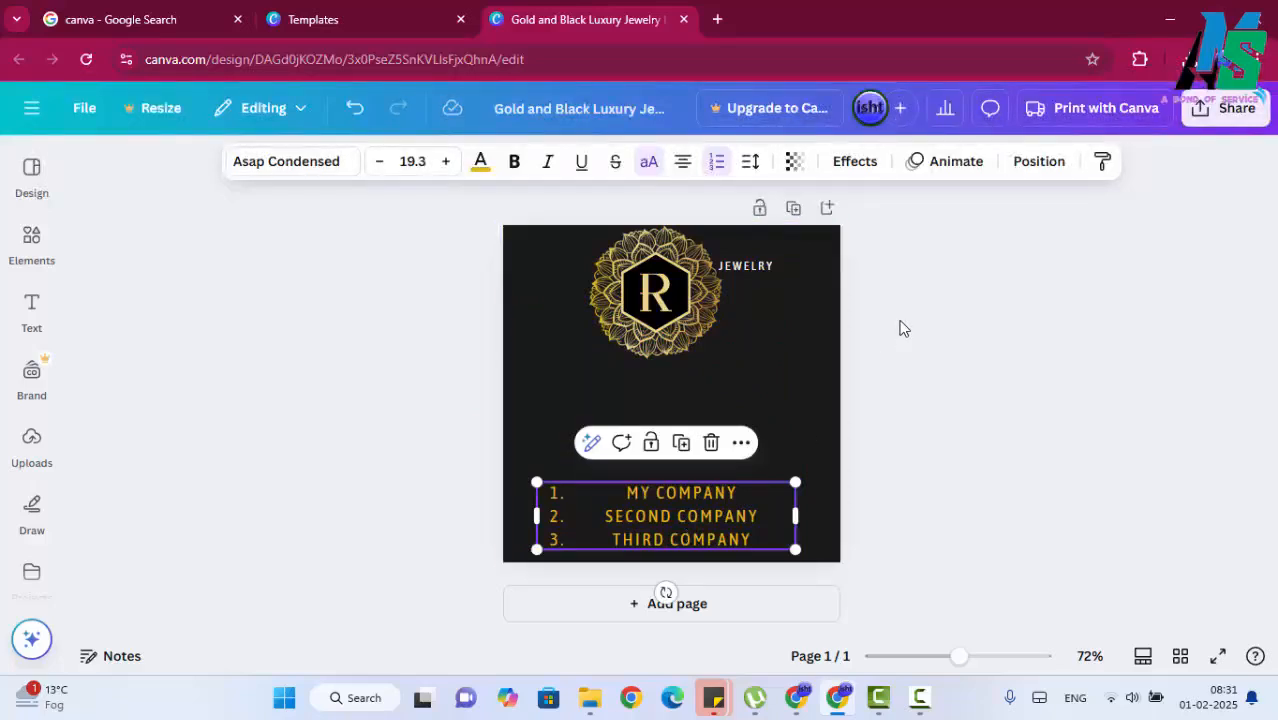
# Step: Try the Shadow text effect on the numbered list, and switch it to the Lift effect
pyautogui.click(854, 164)
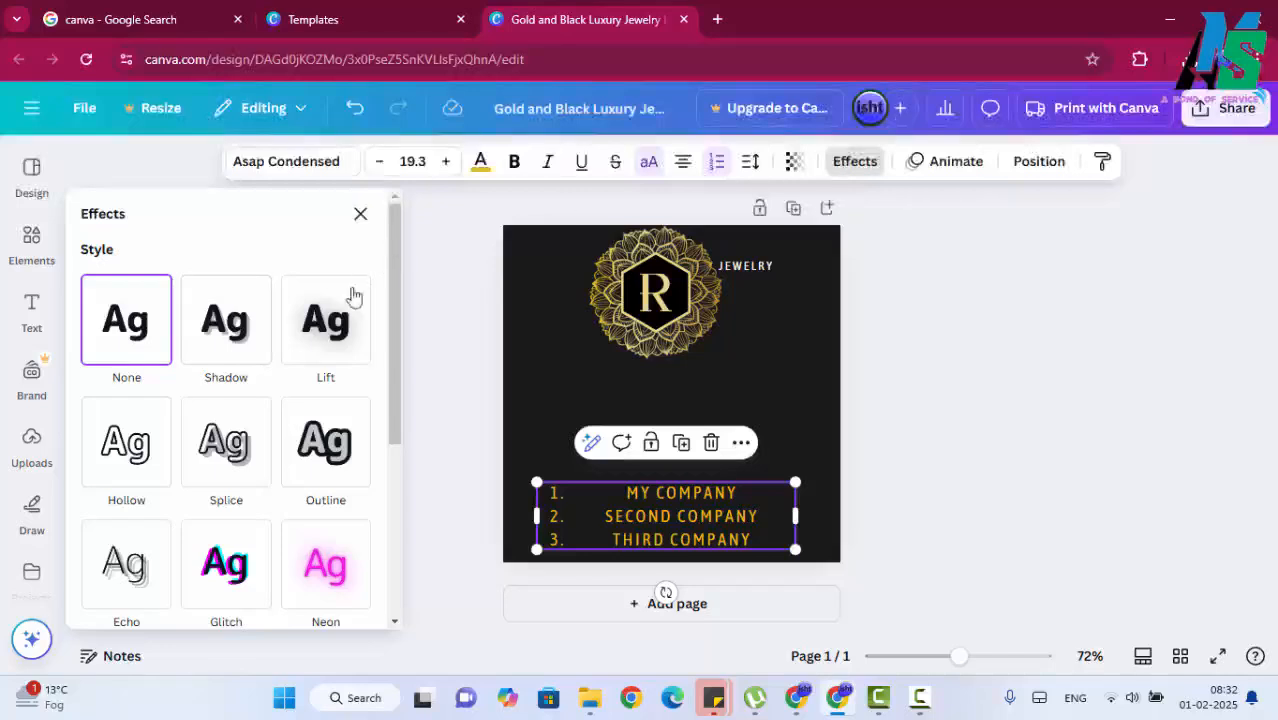
pyautogui.click(240, 354)
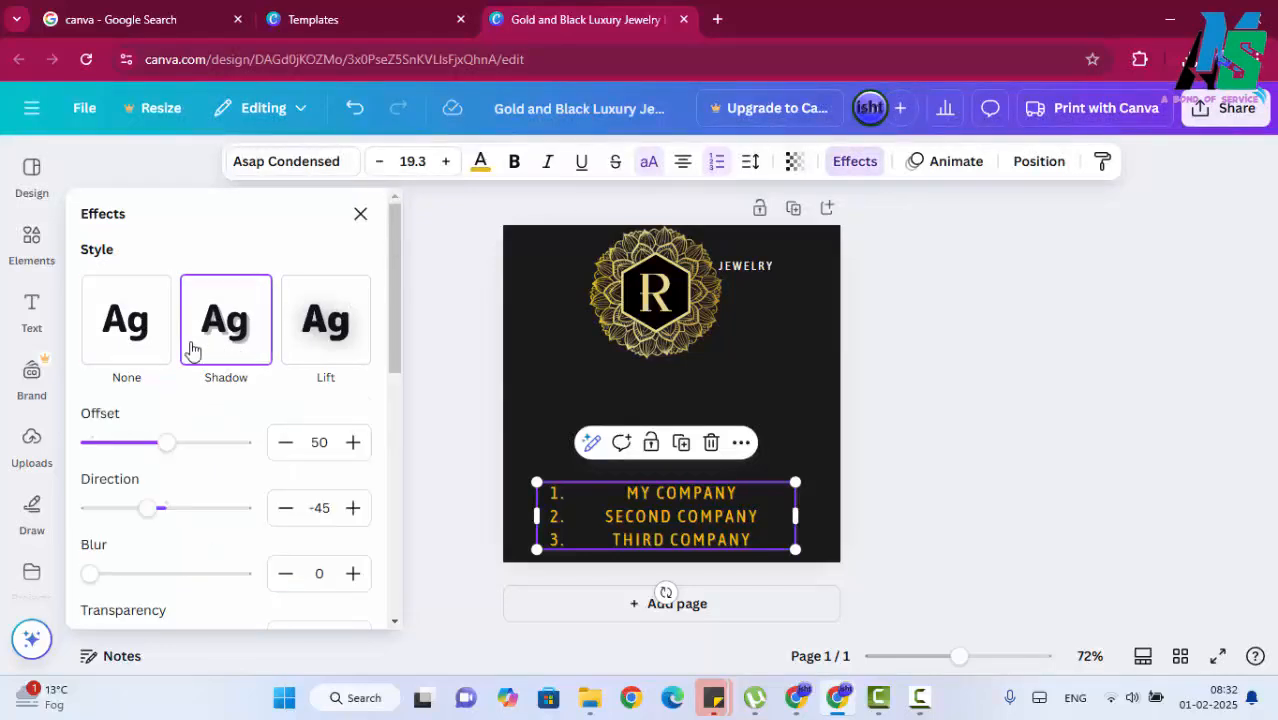
pyautogui.click(123, 337)
pyautogui.click(314, 337)
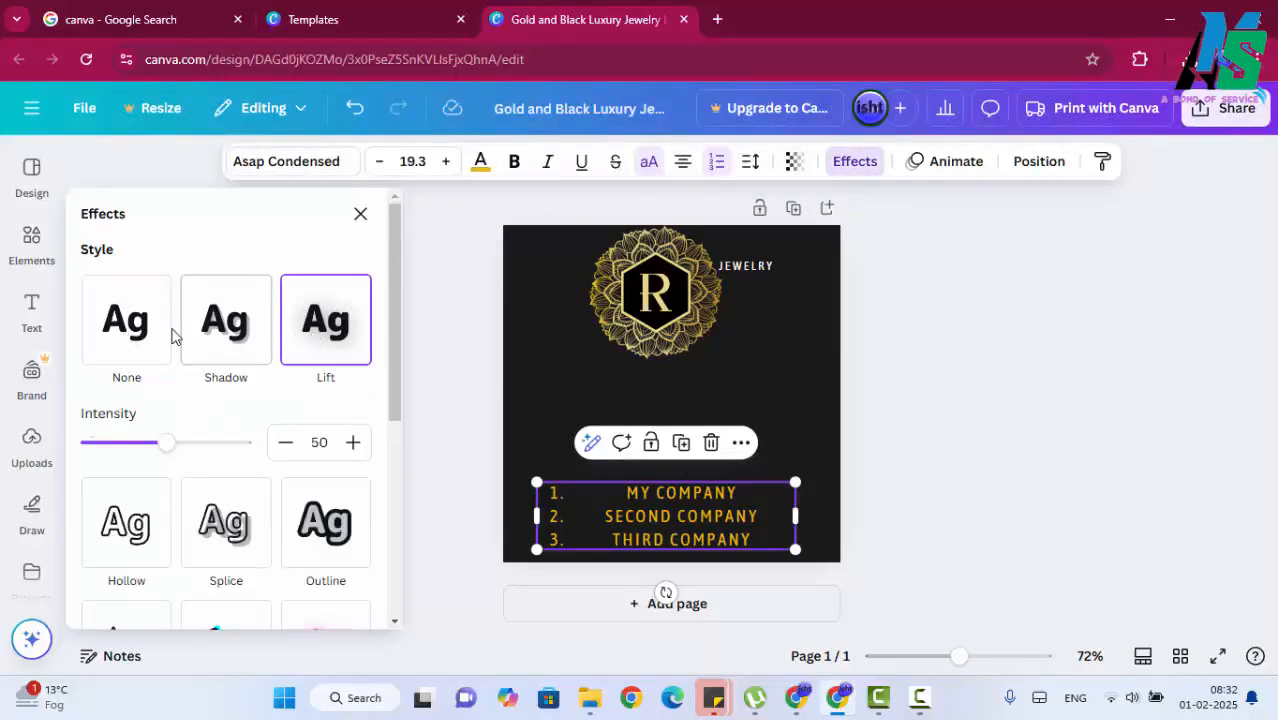
# Step: Remove the text effect from the numbered list and delete the design's black background
pyautogui.click(132, 337)
pyautogui.click(812, 422)
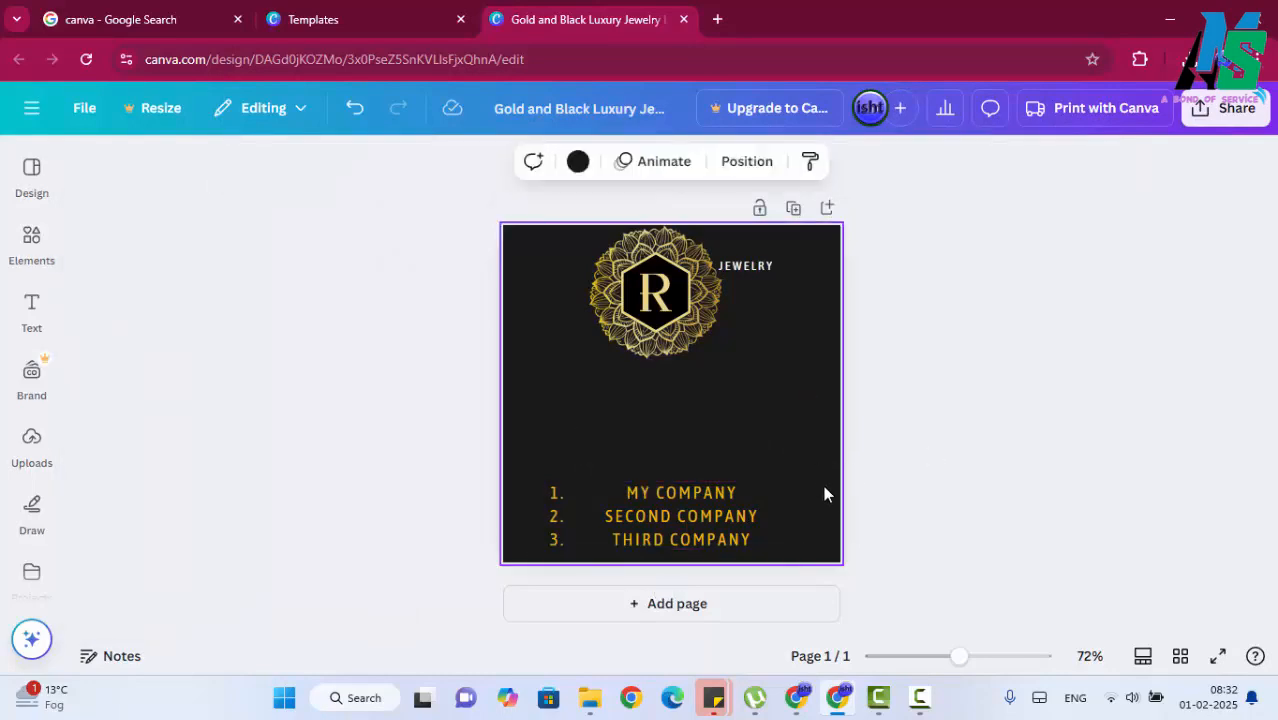
pyautogui.press('Delete')
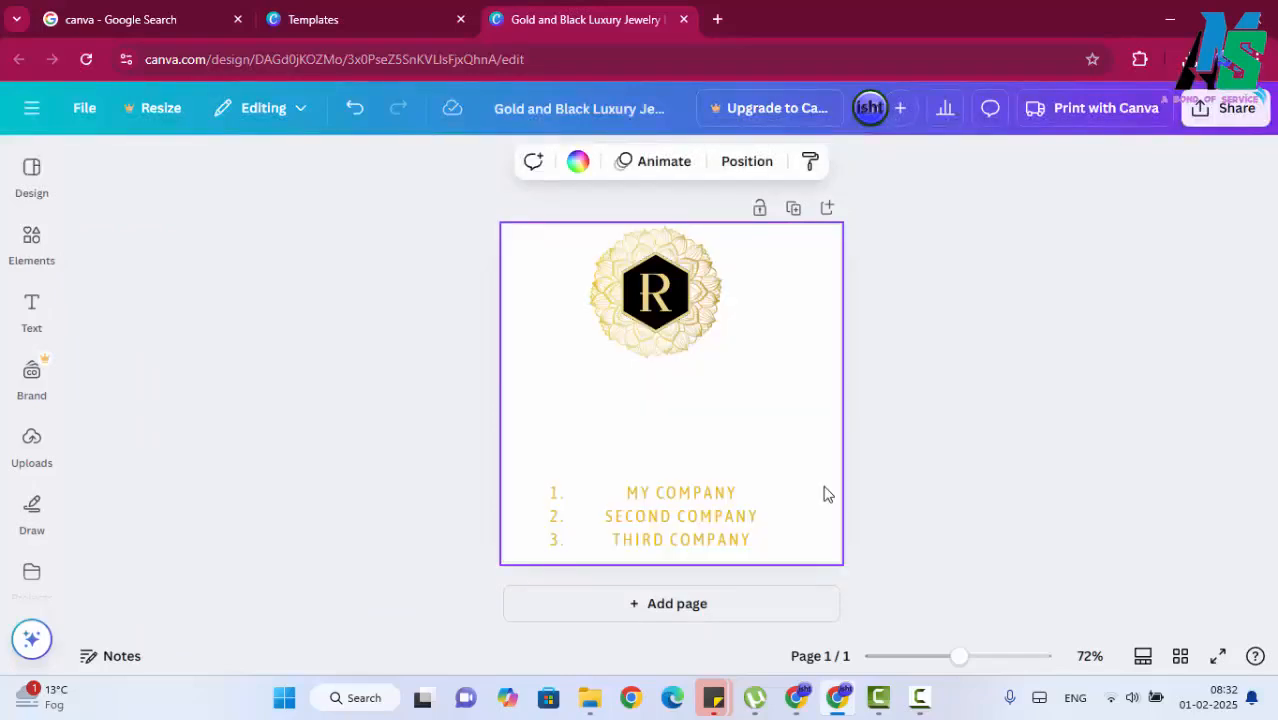
# Step: Change the text colour of the whole numbered list to black #000000
pyautogui.doubleClick(728, 497)
pyautogui.click(479, 163)
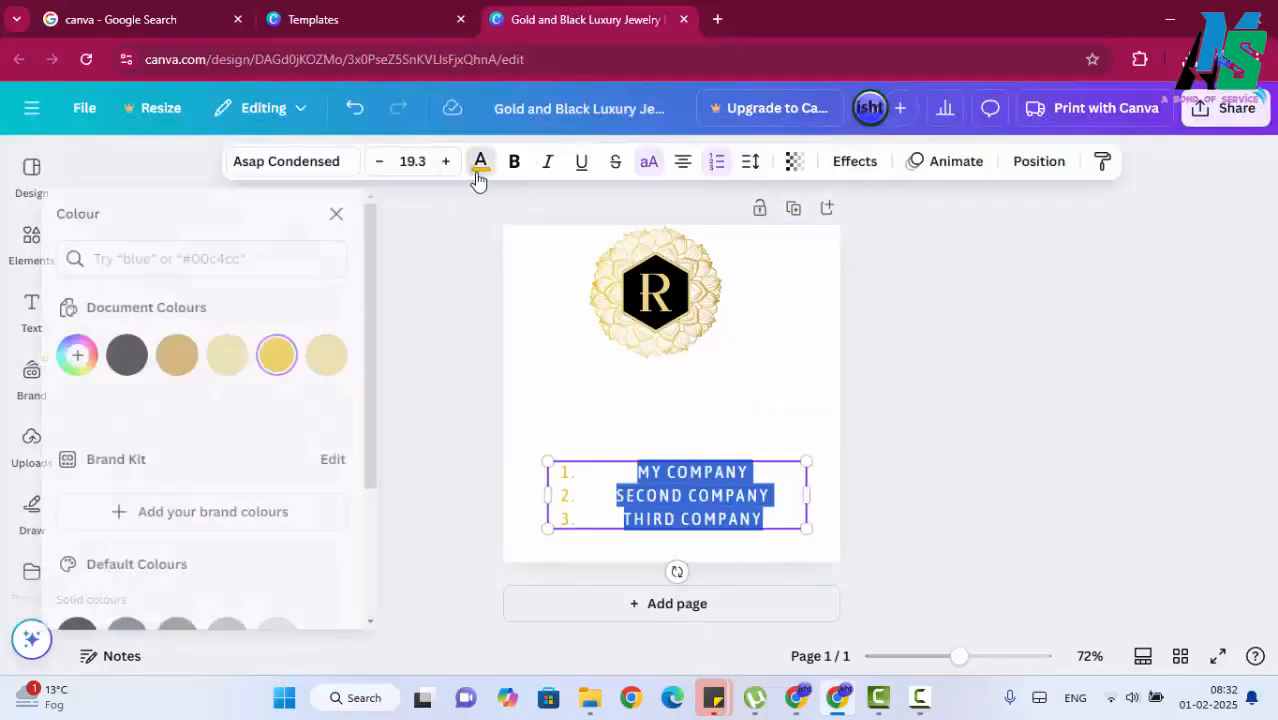
pyautogui.click(151, 360)
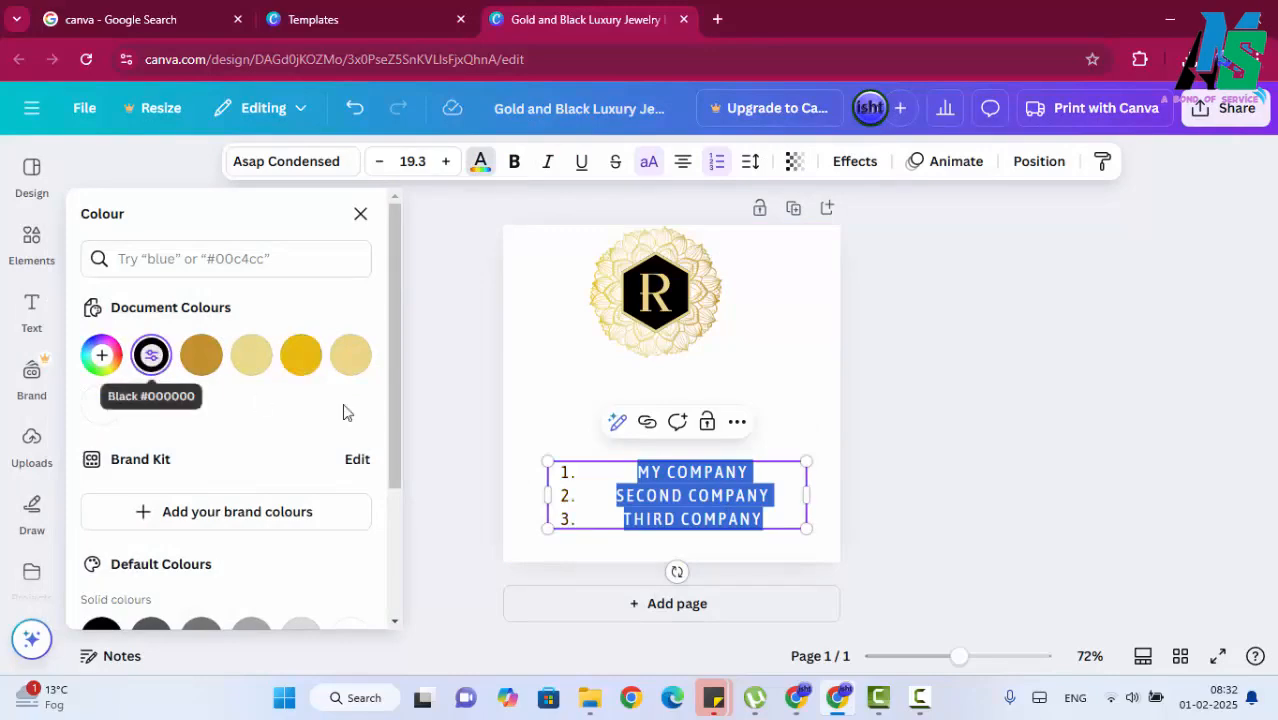
pyautogui.click(1045, 422)
# Step: Move the numbered list up below the emblem and enlarge it to font size 23.9
pyautogui.click(948, 484)
pyautogui.moveTo(705, 494); pyautogui.dragTo(659, 428)
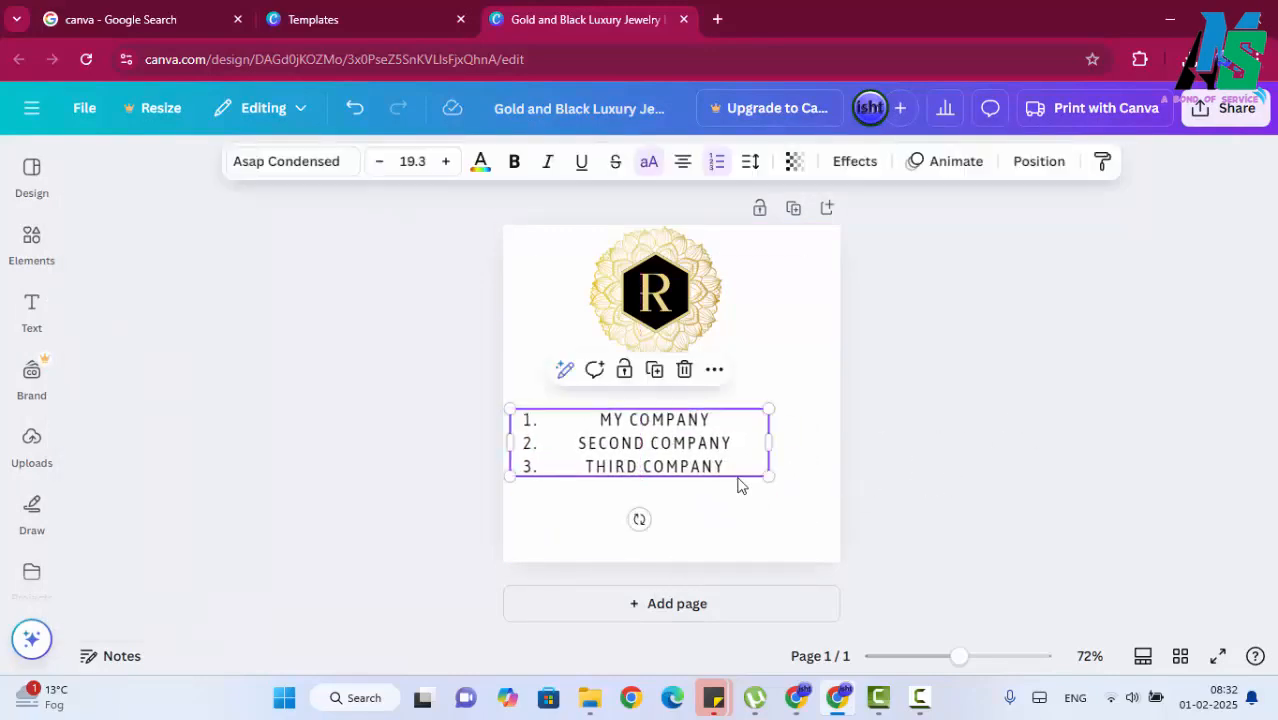
pyautogui.moveTo(781, 486); pyautogui.dragTo(830, 531)
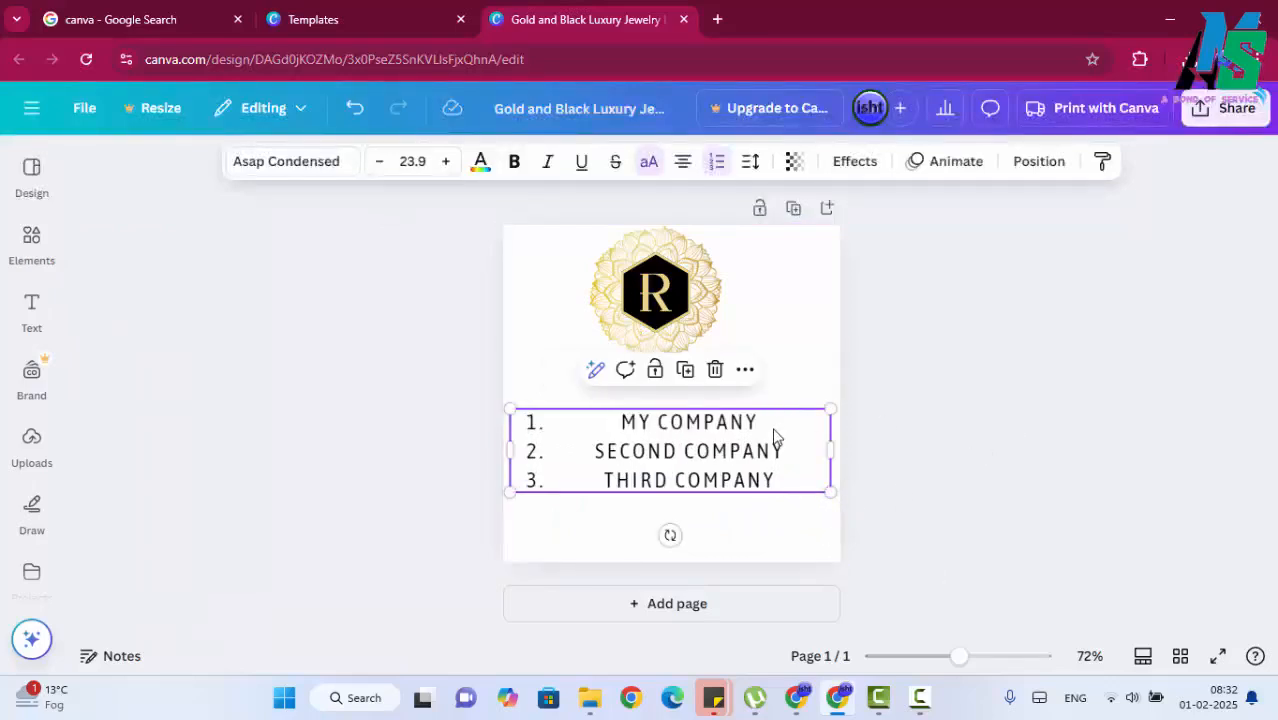
# Step: Try the Shadow, Lift and Hollow text effects on the whole numbered list
pyautogui.click(770, 436)
pyautogui.hotkey('ctrl', 'a')
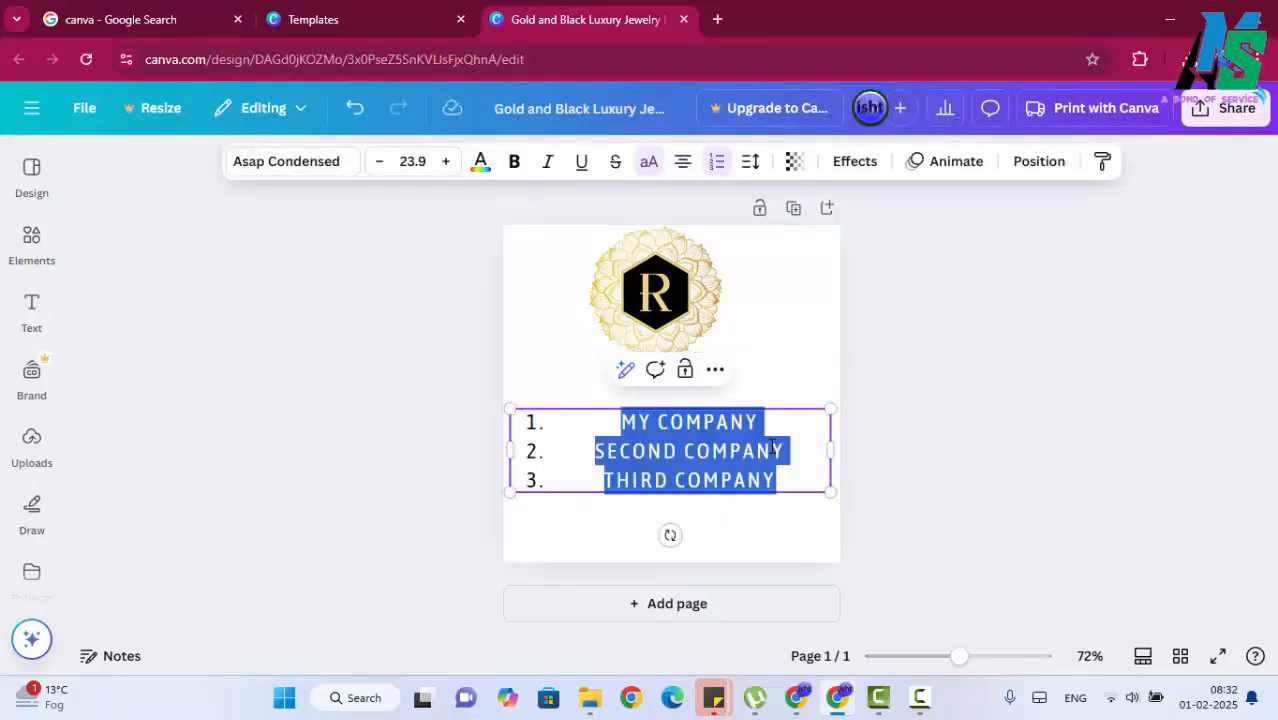
pyautogui.click(850, 166)
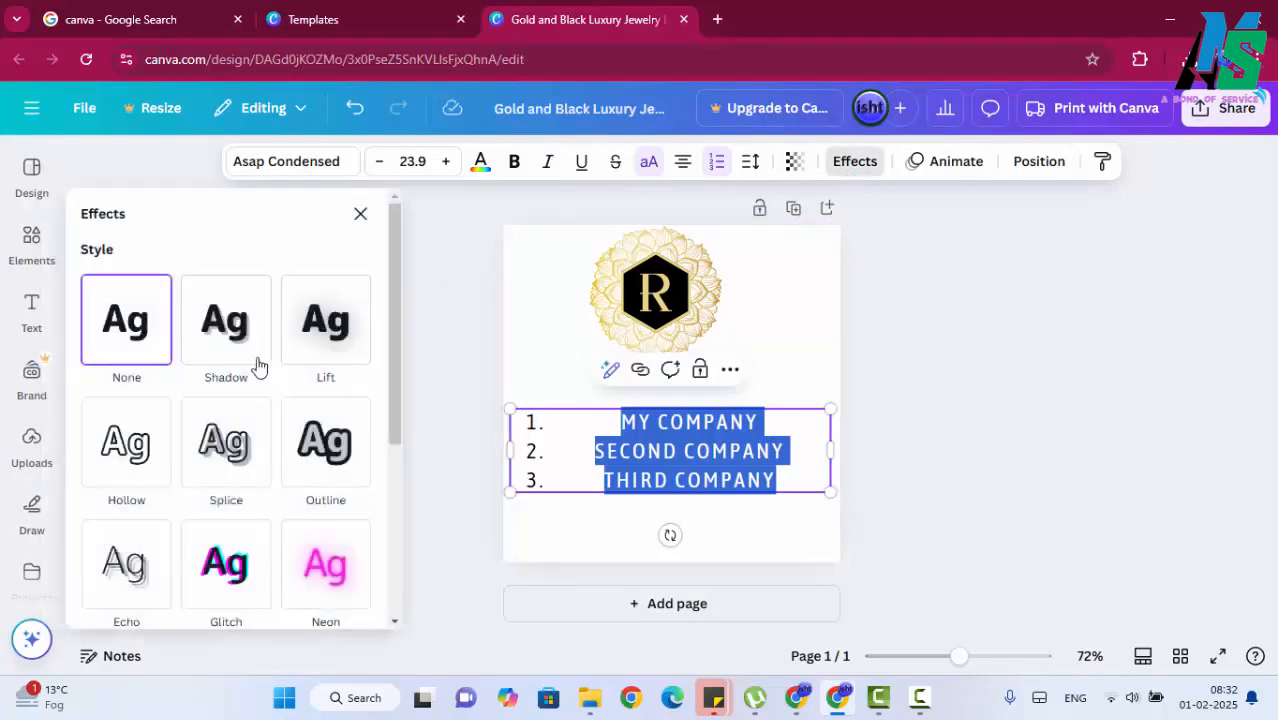
pyautogui.click(245, 356)
pyautogui.click(312, 342)
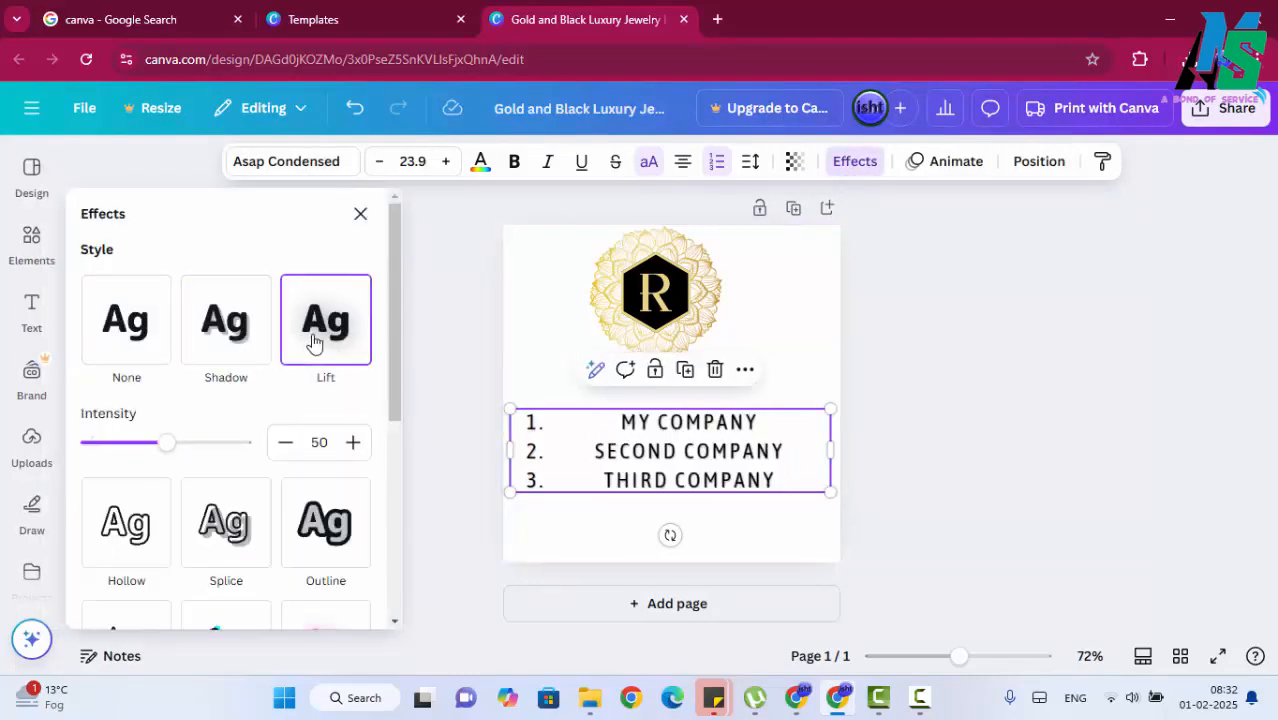
pyautogui.scroll(-1, 260, 442)
pyautogui.click(160, 434)
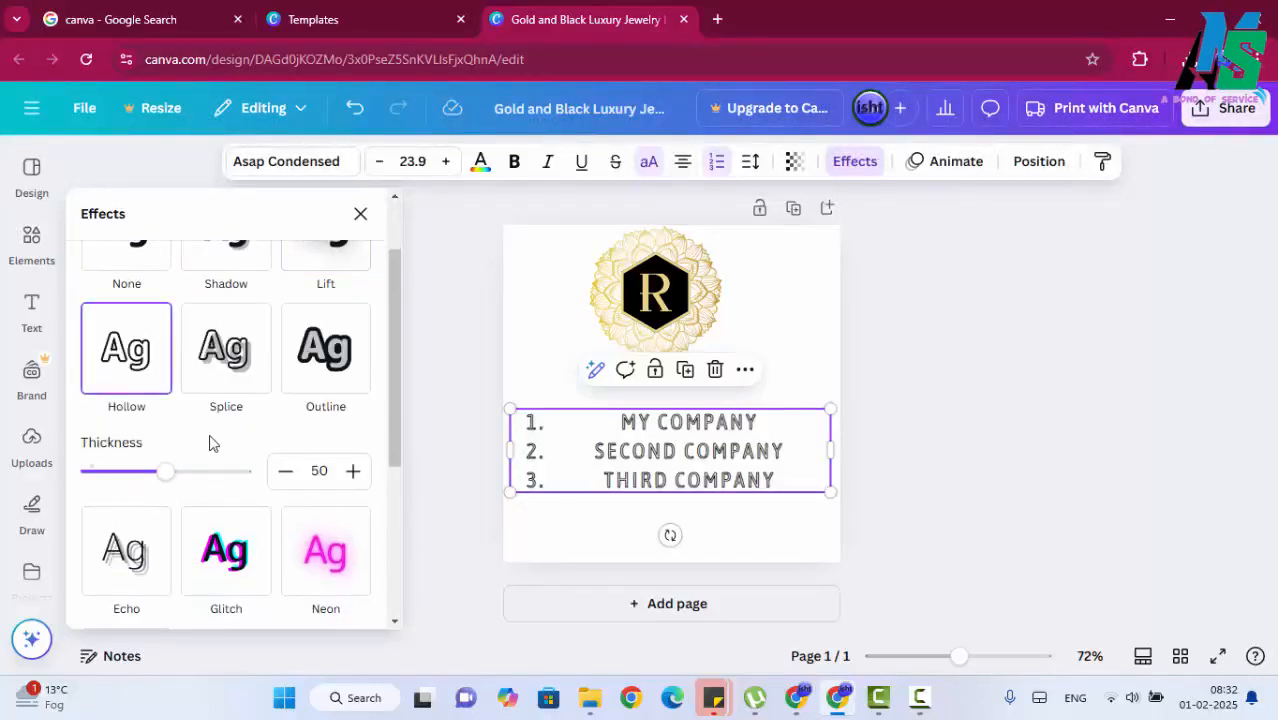
# Step: Try the Outline effect on the numbered list and set its thickness to 37
pyautogui.click(305, 362)
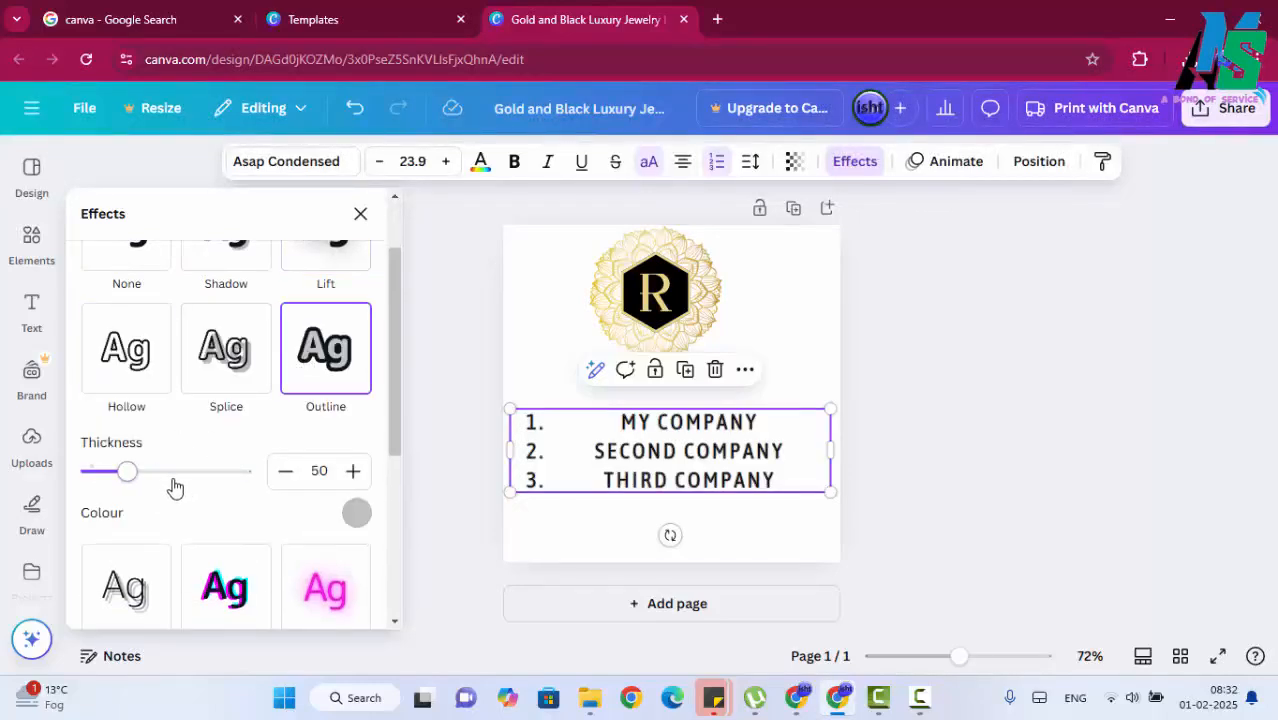
pyautogui.scroll(-1, 177, 479)
pyautogui.scroll(1, 248, 379)
pyautogui.moveTo(130, 470)
pyautogui.mouseDown()
pyautogui.moveTo(183, 472)
pyautogui.moveTo(135, 477)
pyautogui.mouseUp()
pyautogui.scroll(-2, 222, 508)
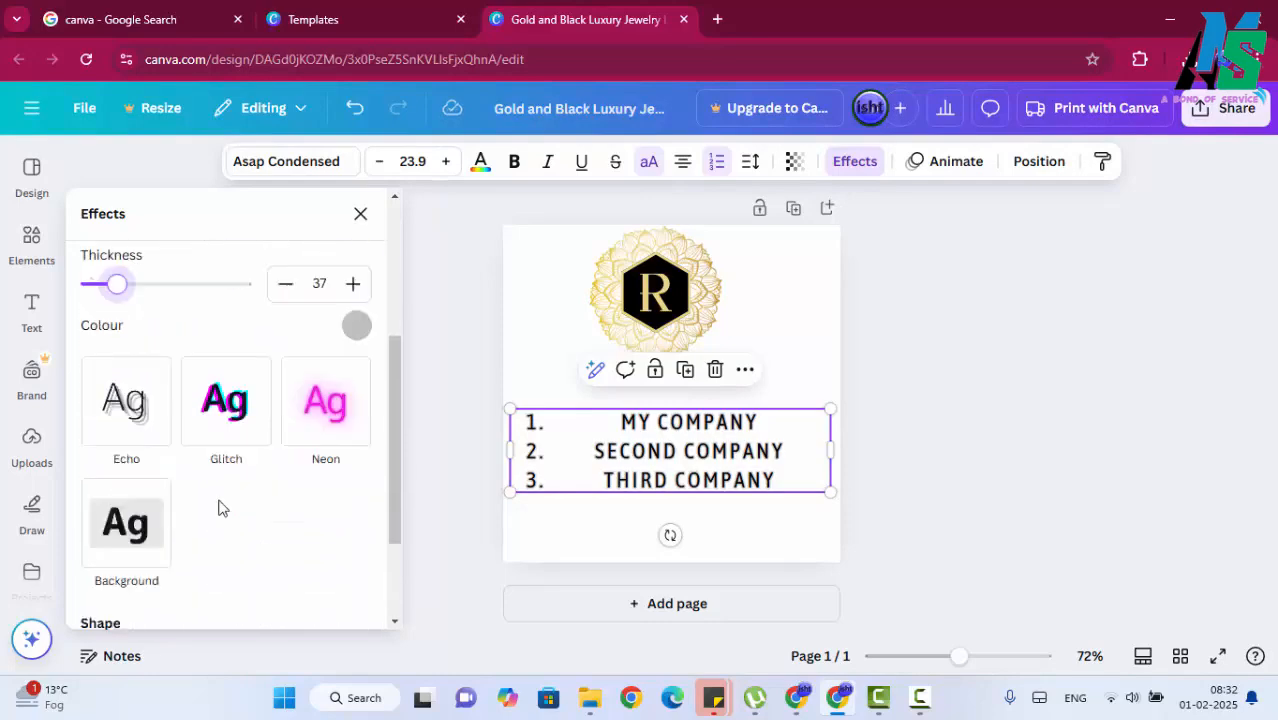
# Step: Apply the Background text effect to the numbered list and colour it with the document's golden yellow
pyautogui.click(126, 520)
pyautogui.scroll(-3, 114, 422)
pyautogui.scroll(2, 145, 330)
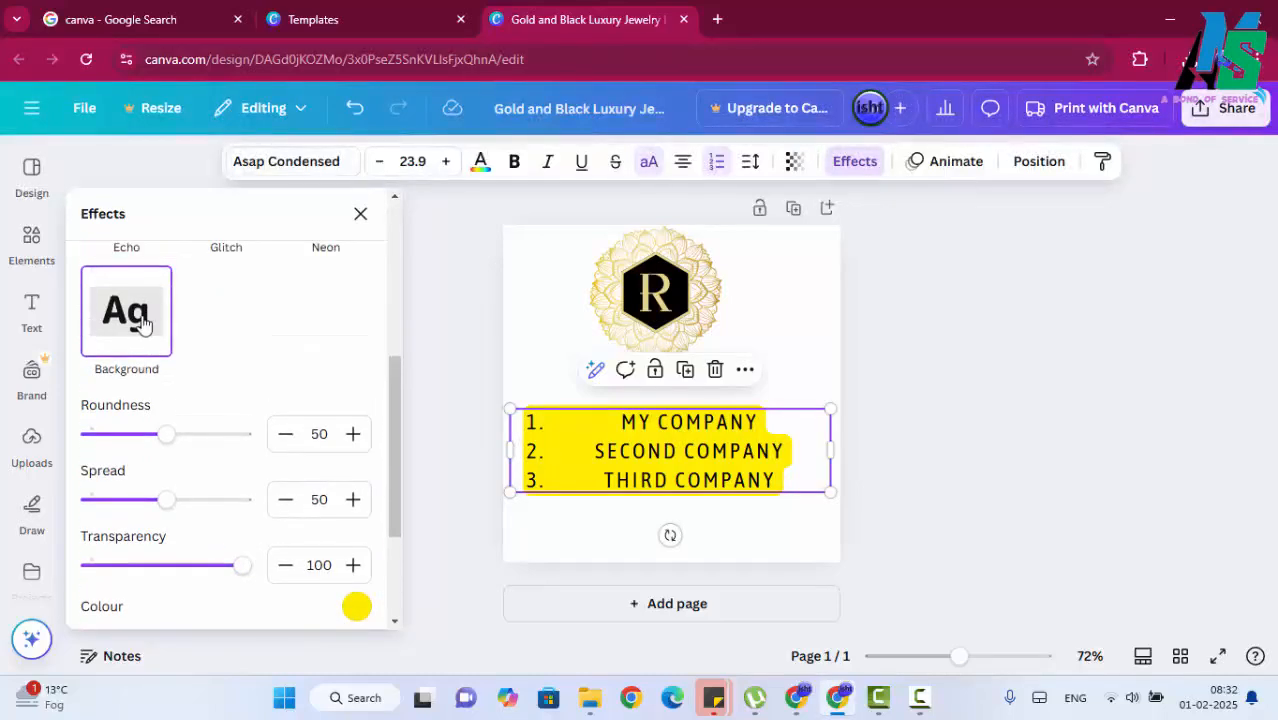
pyautogui.scroll(-1, 362, 562)
pyautogui.click(357, 513)
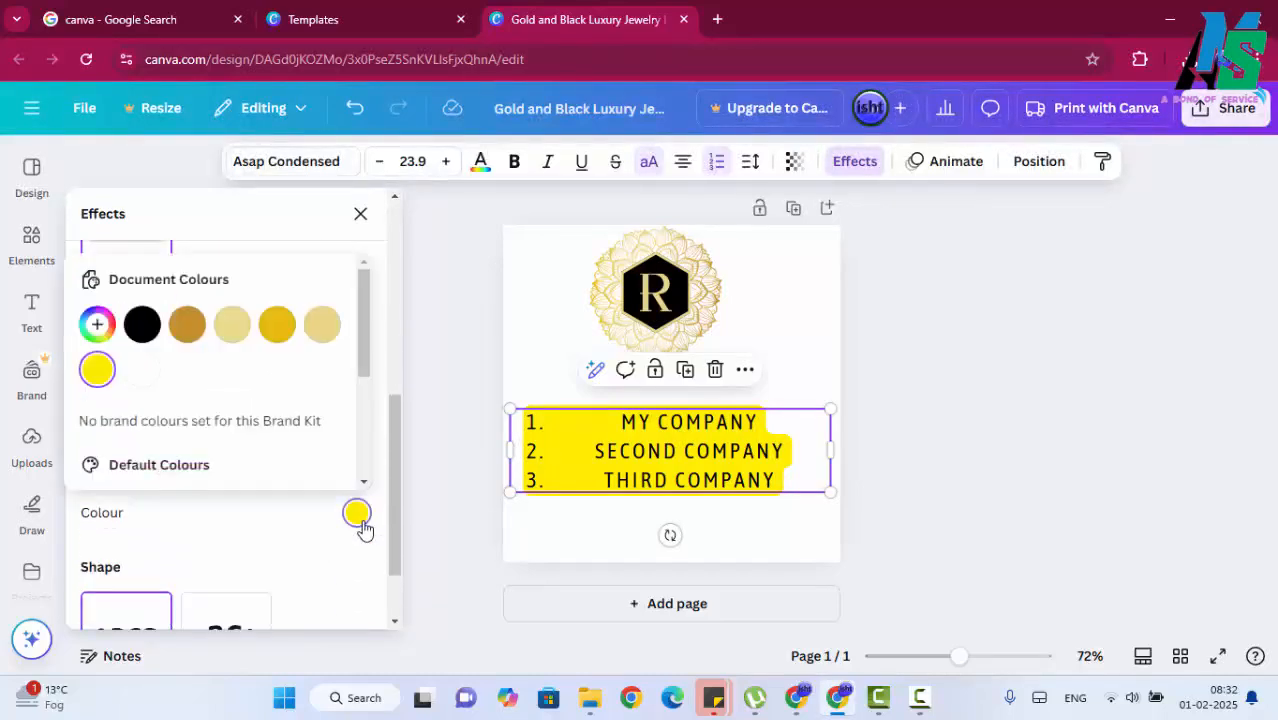
pyautogui.click(278, 326)
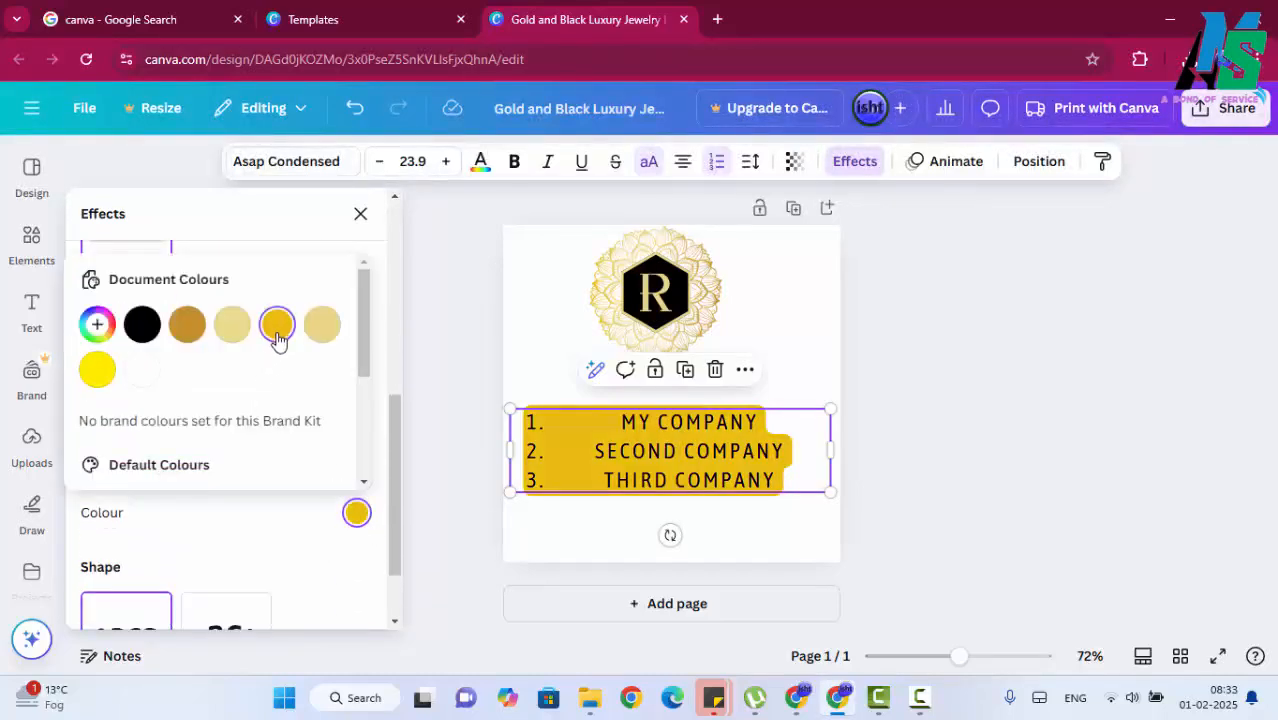
pyautogui.click(281, 545)
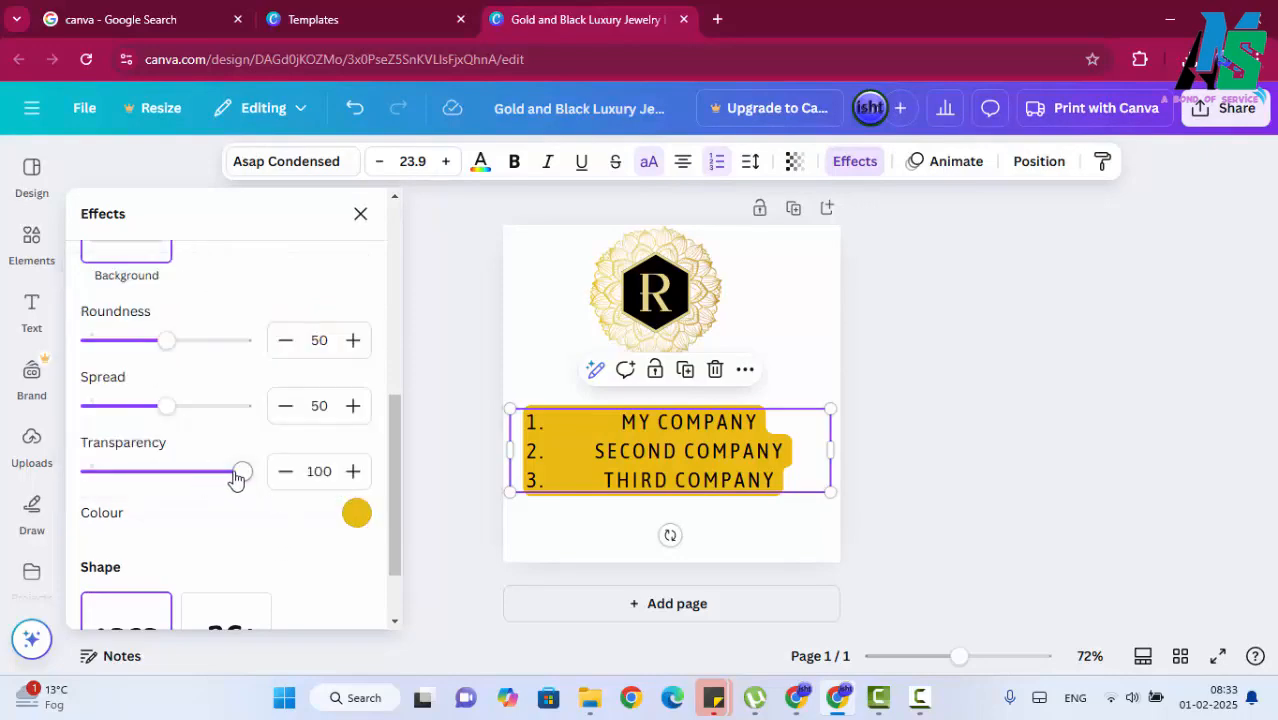
# Step: Lower the Background effect's transparency value, increase its spread and adjust its roundness on the numbered list
pyautogui.moveTo(237, 474); pyautogui.dragTo(185, 471)
pyautogui.moveTo(166, 405); pyautogui.dragTo(198, 405)
pyautogui.moveTo(172, 342)
pyautogui.mouseDown()
pyautogui.moveTo(241, 340)
pyautogui.moveTo(126, 337)
pyautogui.moveTo(163, 333)
pyautogui.mouseUp()
pyautogui.scroll(-2, 251, 471)
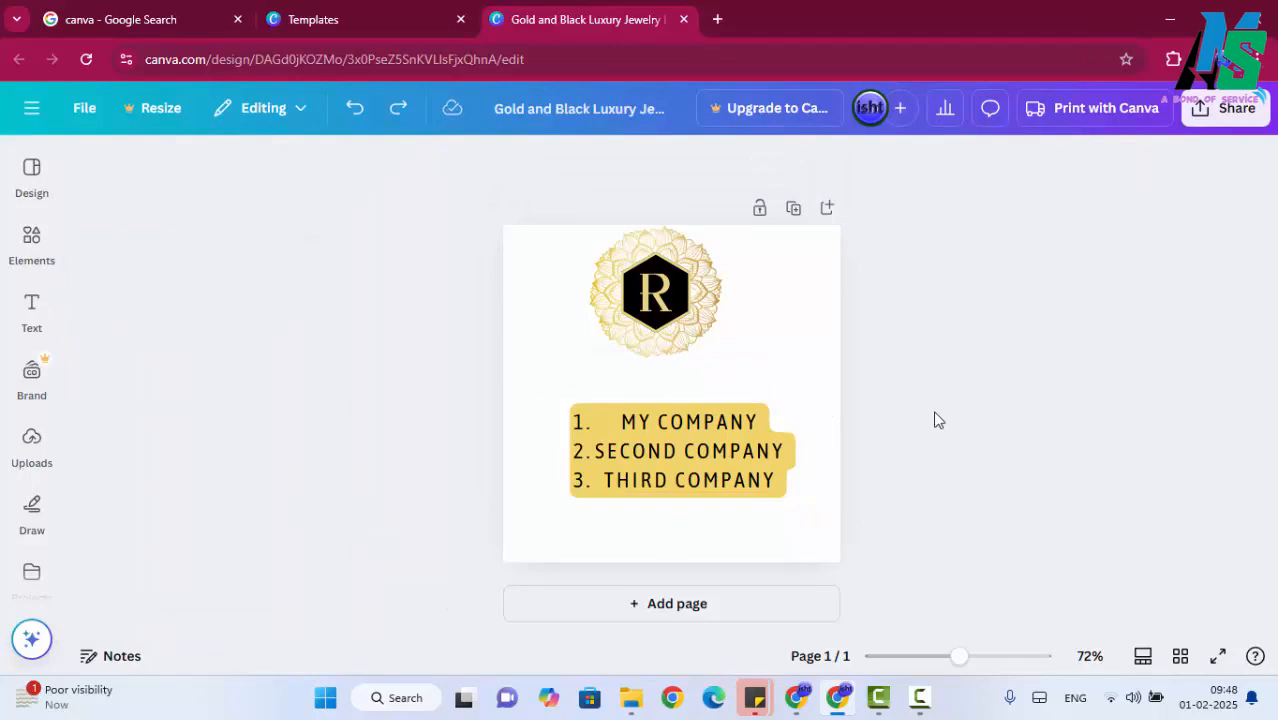
# Step: Copy the words MY COMPANY from the first list item and delete them from the list
pyautogui.click(713, 448)
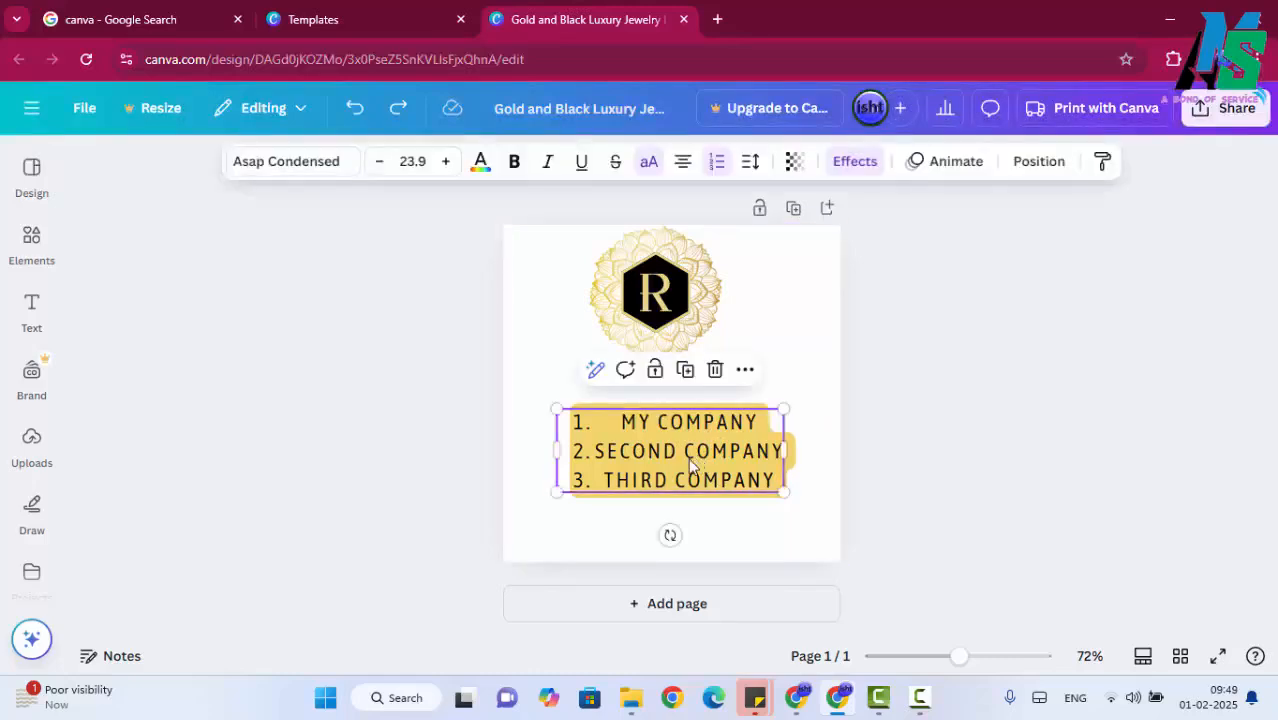
pyautogui.doubleClick(688, 452)
pyautogui.click(660, 455)
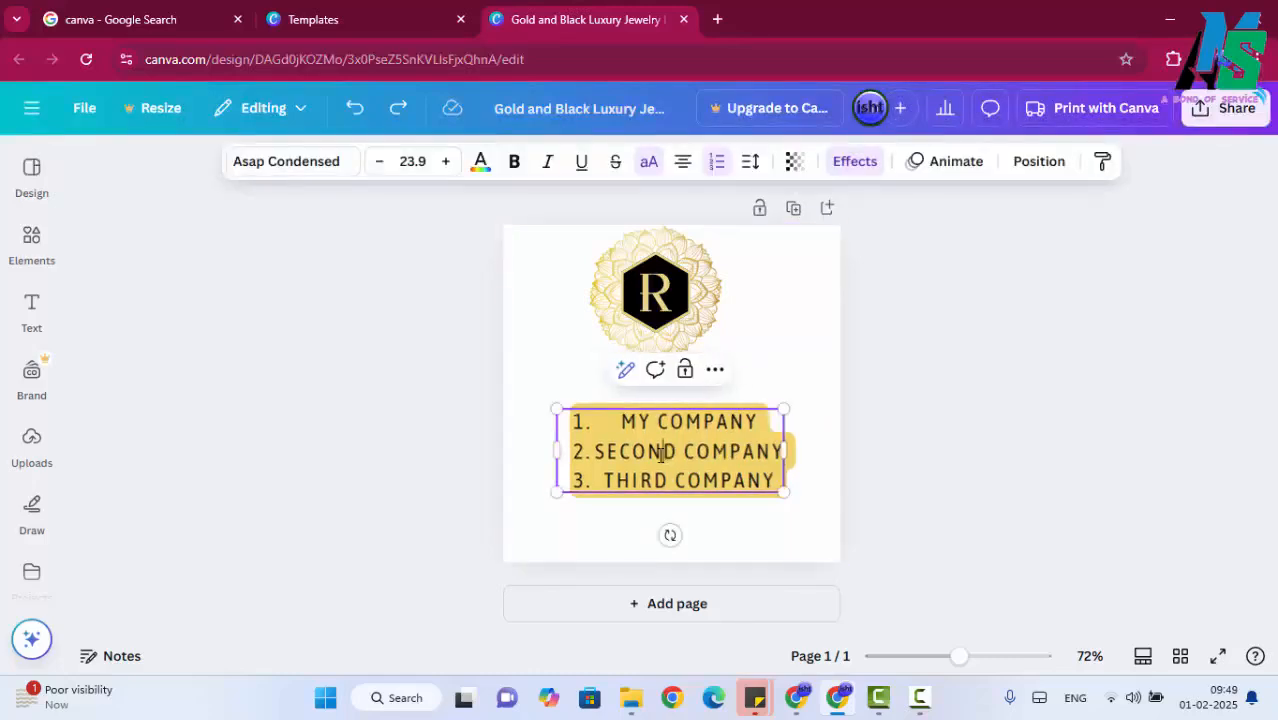
pyautogui.moveTo(622, 421); pyautogui.dragTo(761, 433)
pyautogui.hotkey('ctrl', 'c')
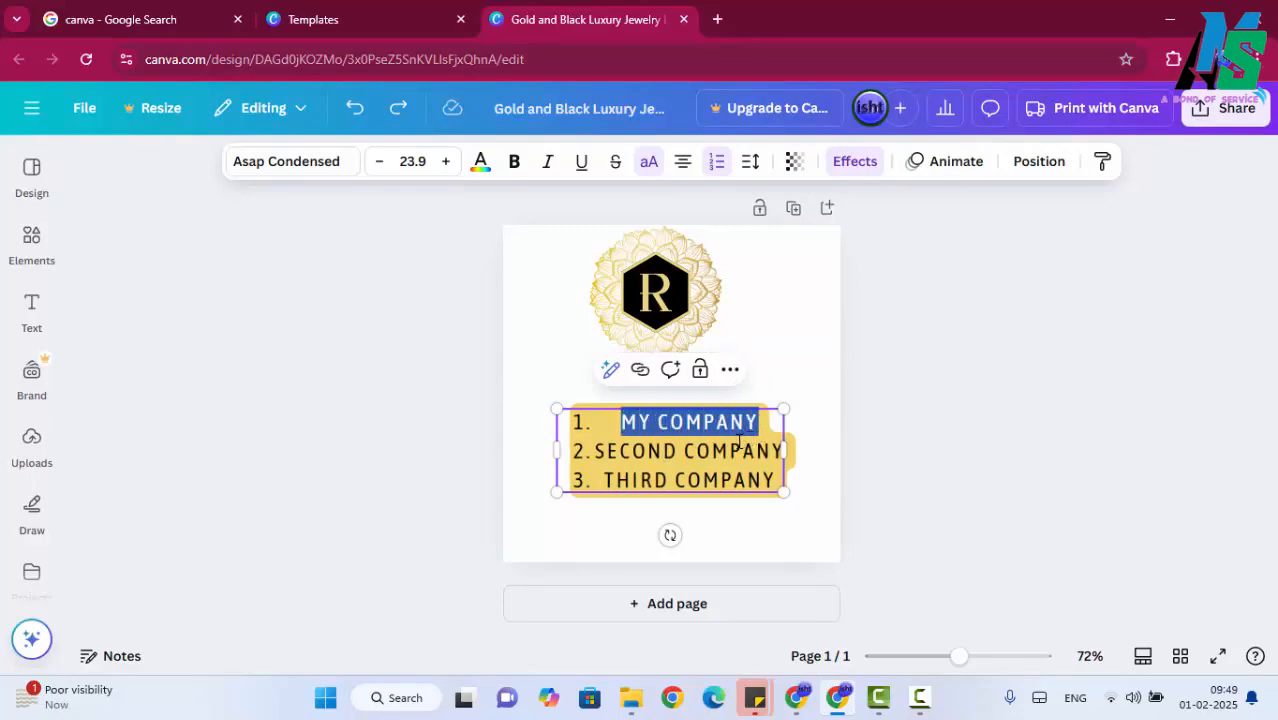
pyautogui.press('BackSpace')
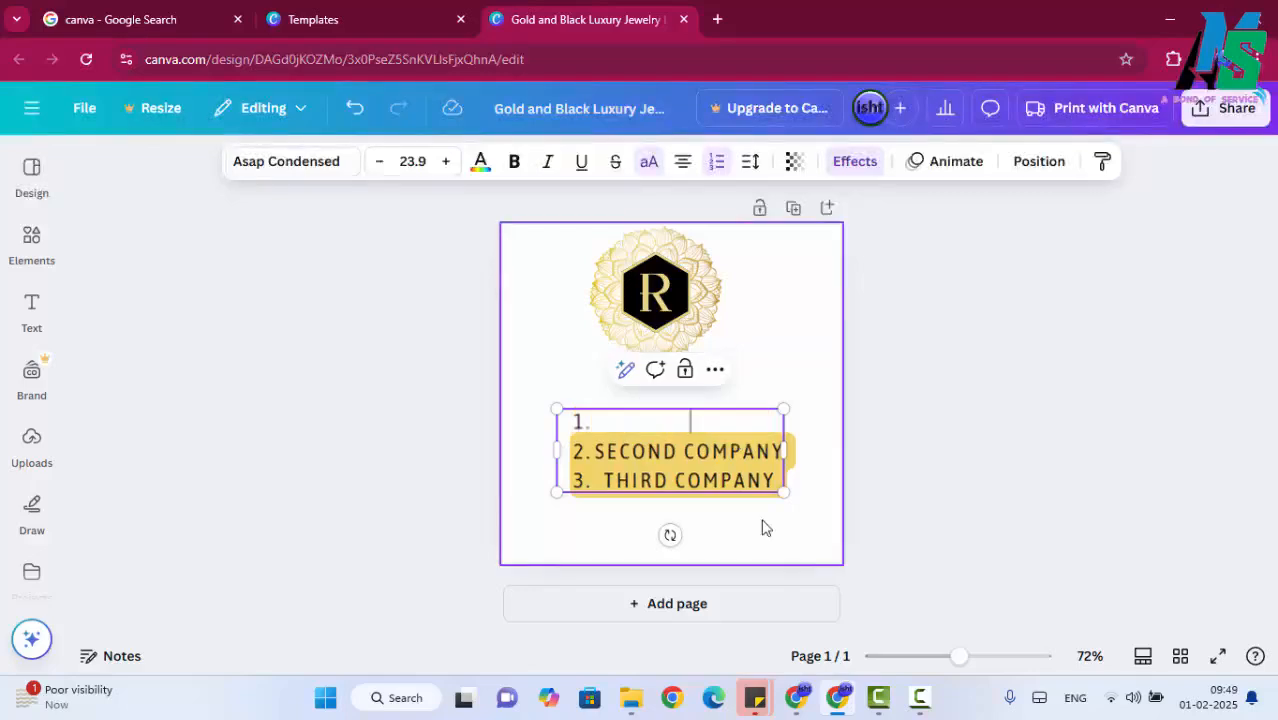
# Step: Paste MY COMPANY as a separate text below the emblem and delete the remaining numbered list
pyautogui.click(688, 505)
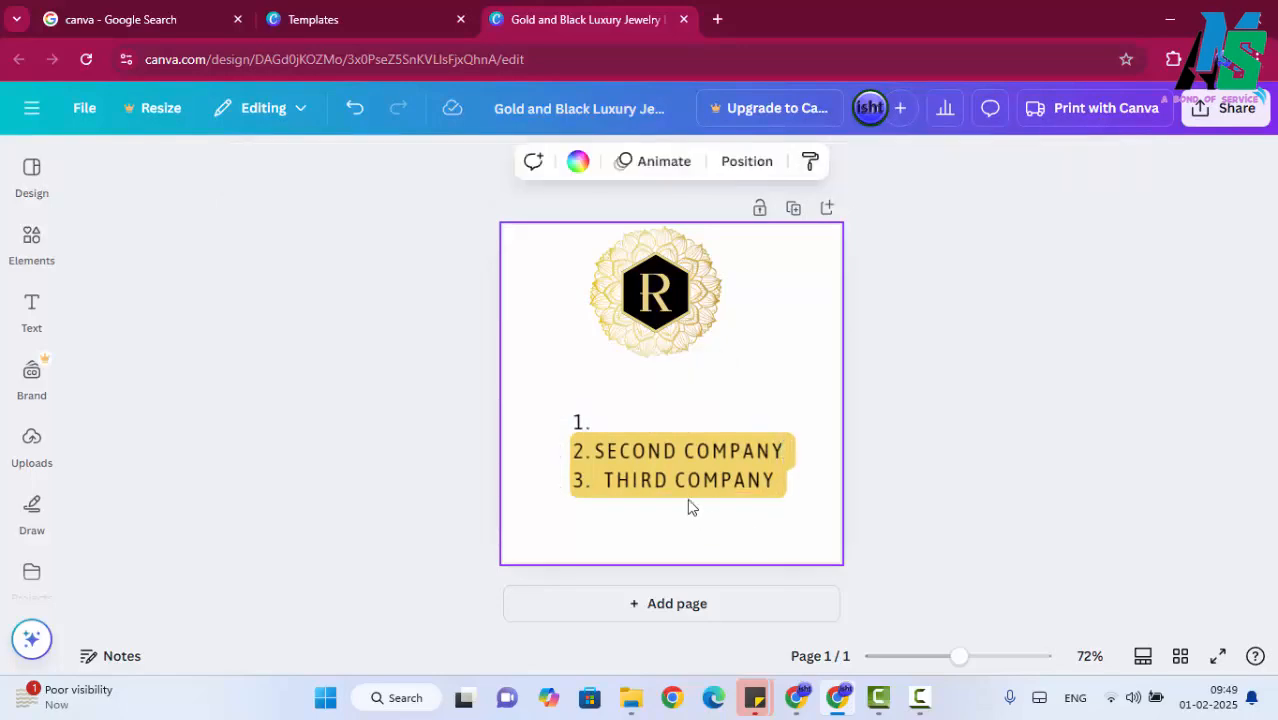
pyautogui.moveTo(590, 446); pyautogui.dragTo(588, 538)
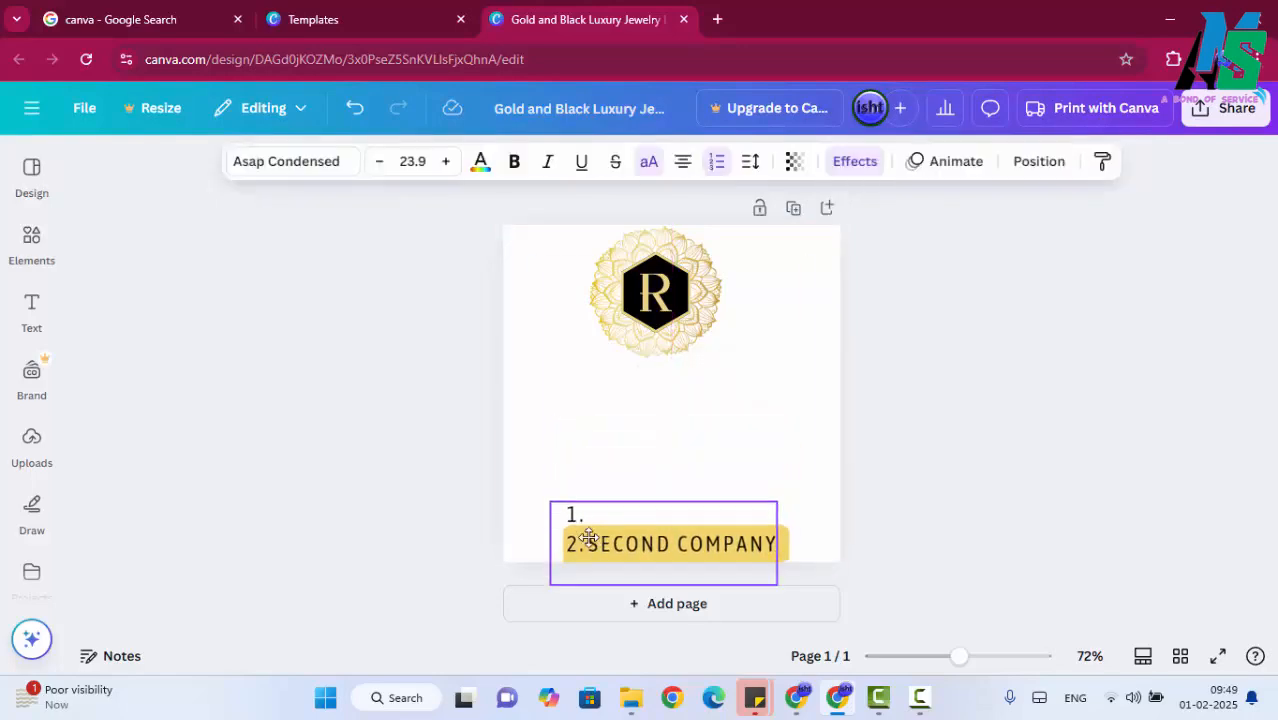
pyautogui.click(568, 405)
pyautogui.hotkey('ctrl', 'v')
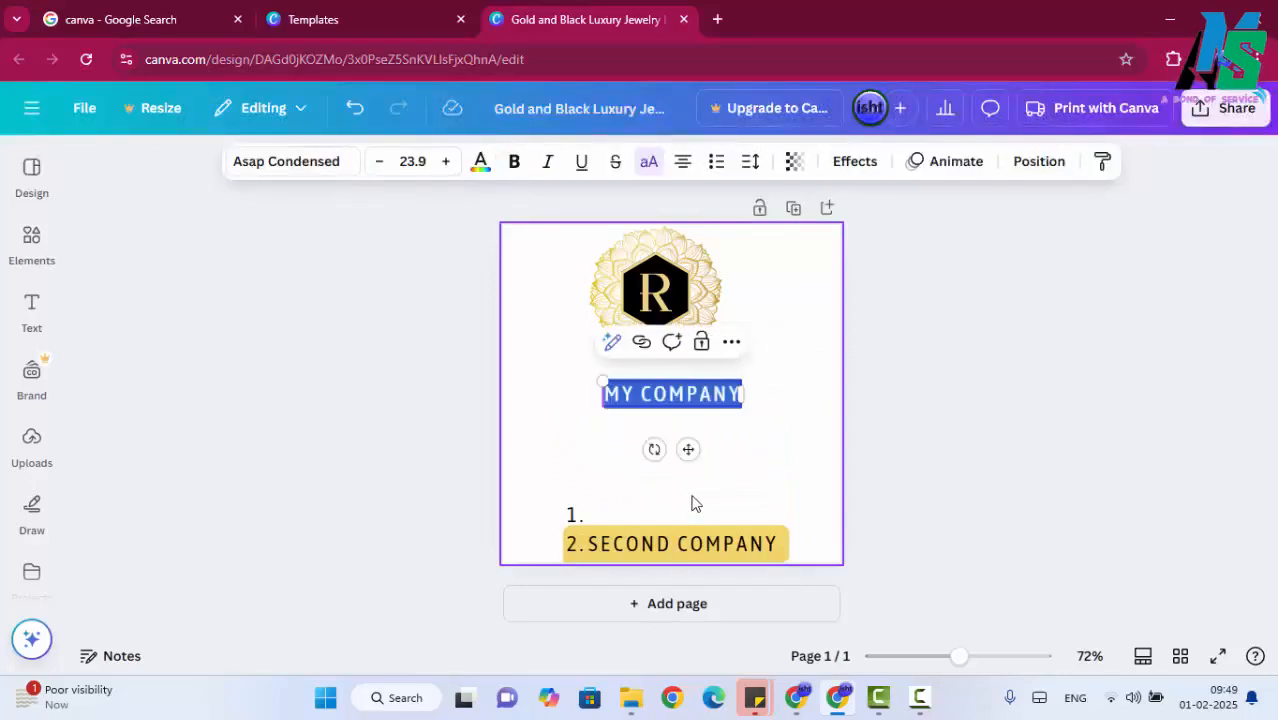
pyautogui.click(696, 535)
pyautogui.press('Delete')
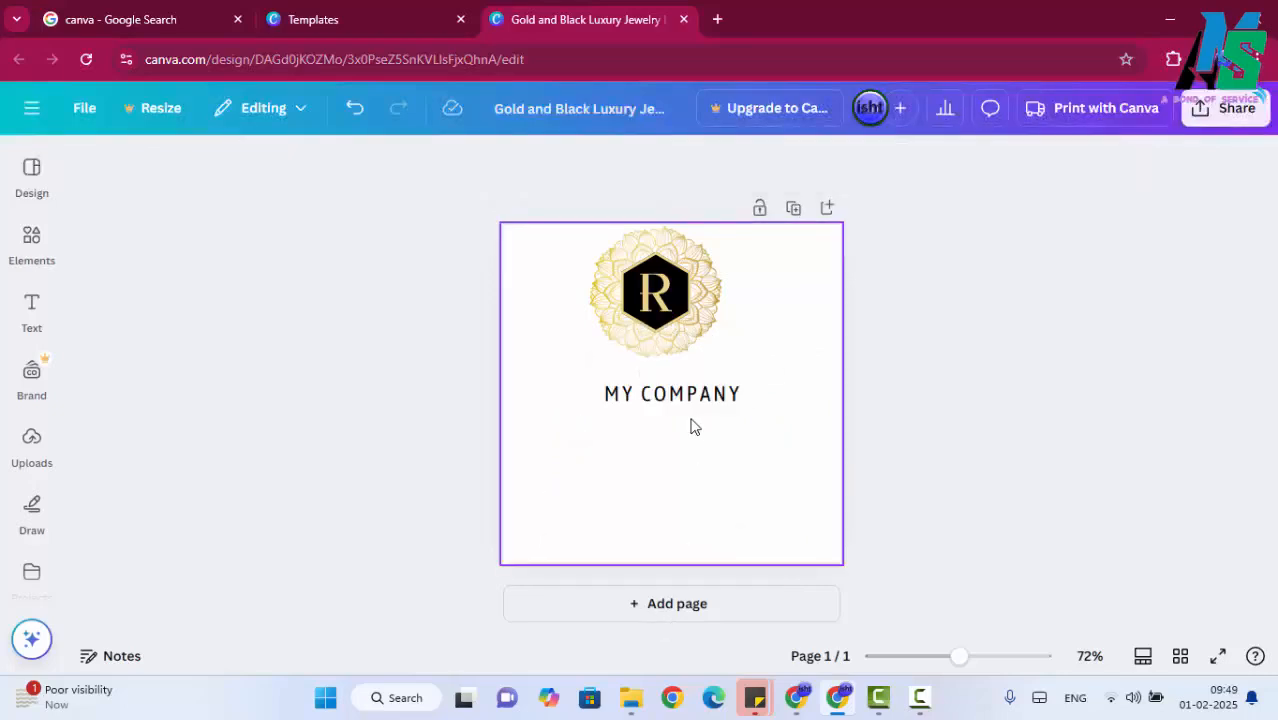
# Step: Move the MY COMPANY text slightly down, enlarge it to font size 40.1 and centre it under the emblem
pyautogui.moveTo(687, 411); pyautogui.dragTo(685, 441)
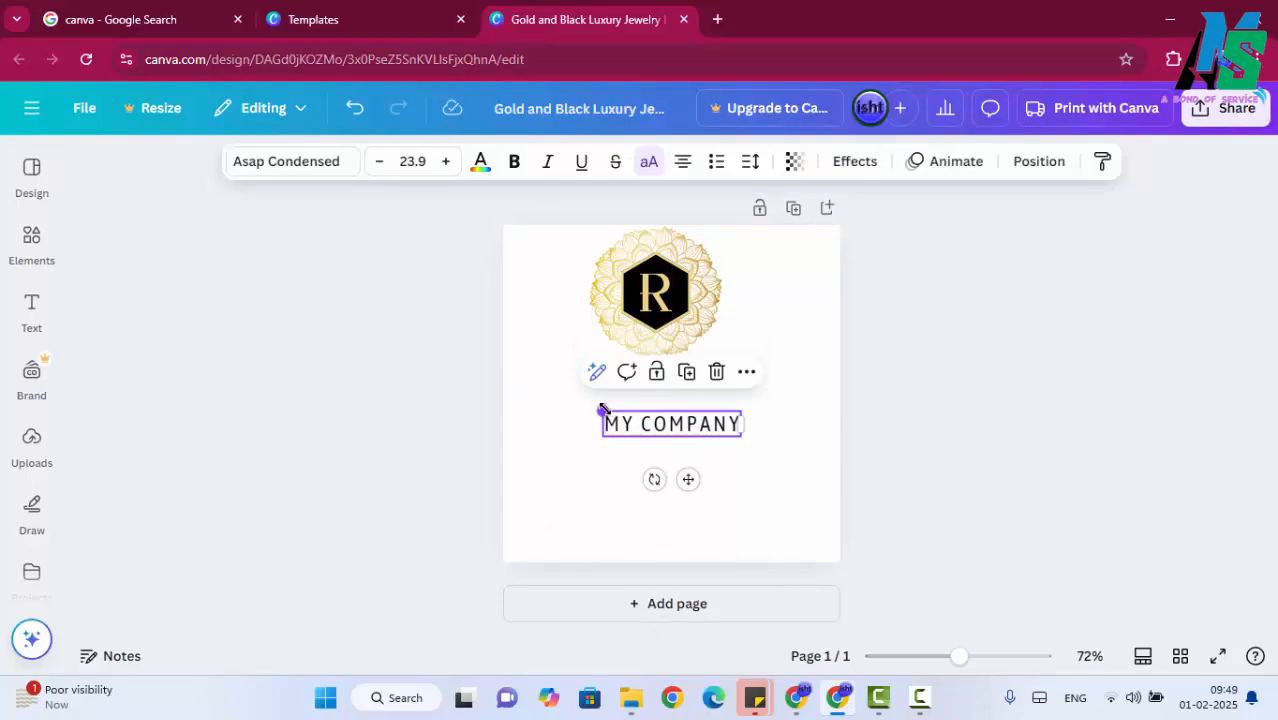
pyautogui.moveTo(601, 408); pyautogui.dragTo(505, 376)
pyautogui.moveTo(662, 420); pyautogui.dragTo(700, 423)
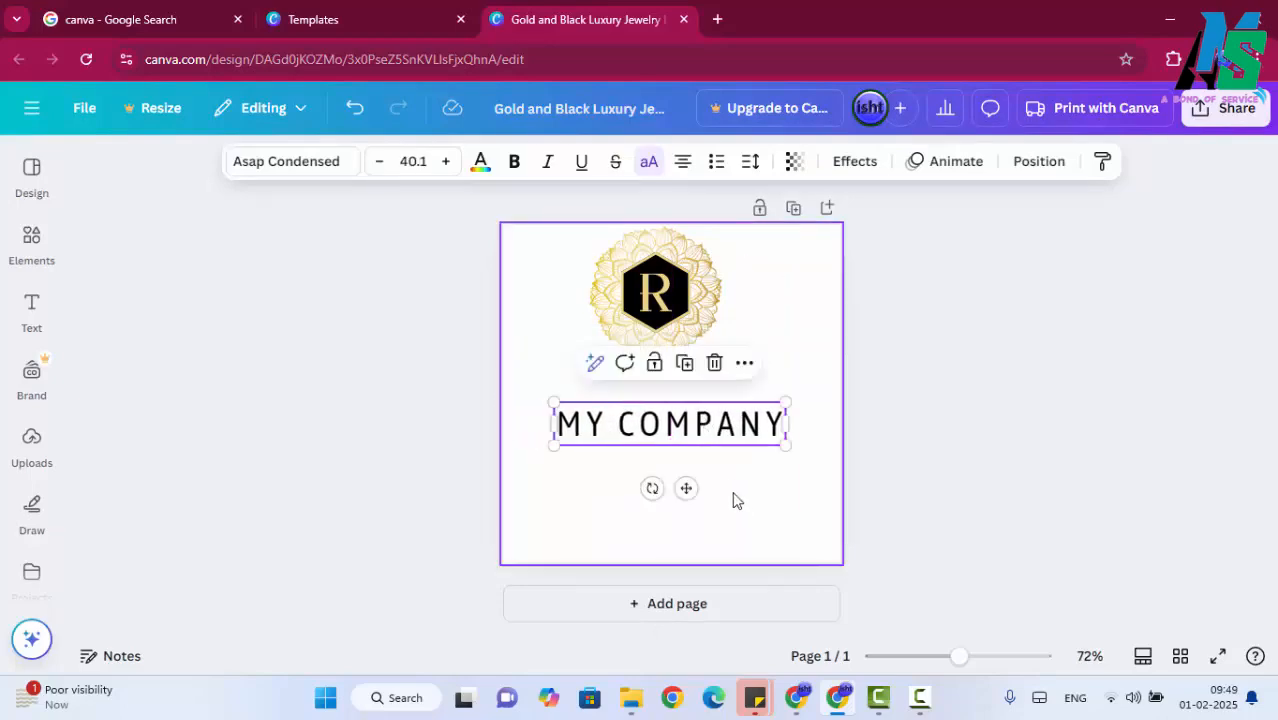
# Step: Apply the Curve shape to the MY COMPANY text with a curve of 88
pyautogui.click(855, 161)
pyautogui.scroll(-4, 235, 480)
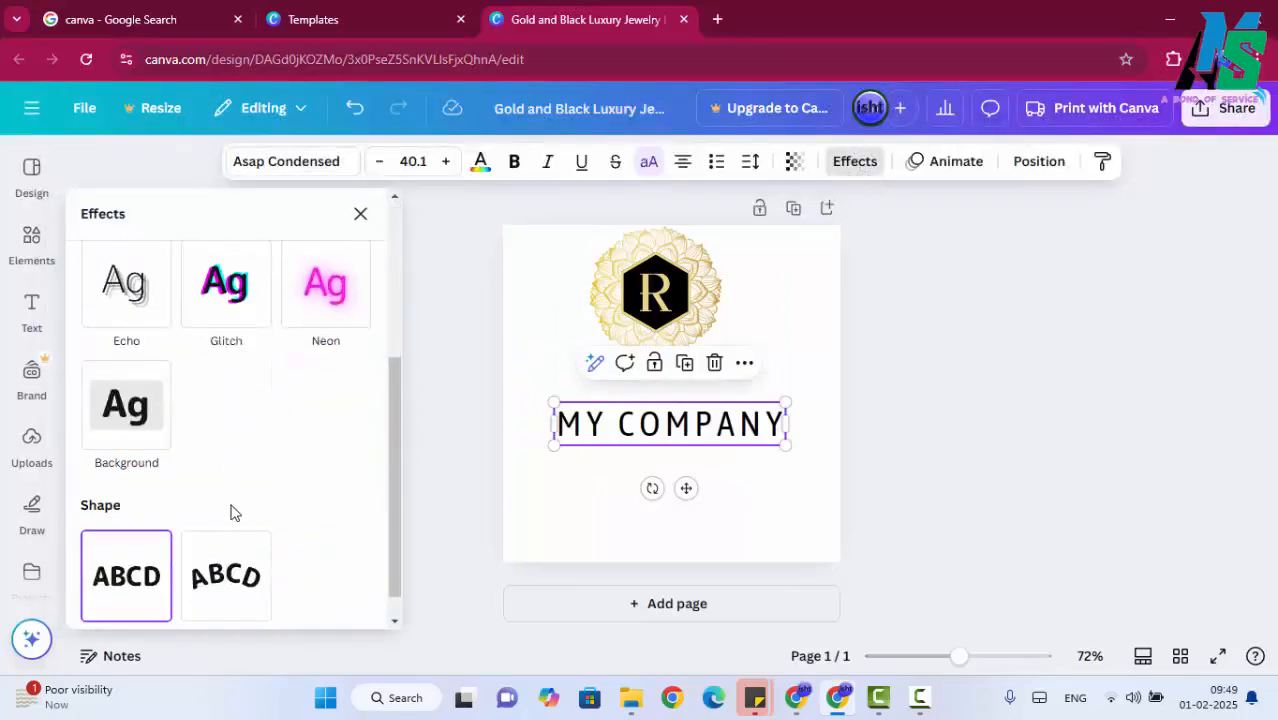
pyautogui.scroll(-1, 228, 530)
pyautogui.click(229, 556)
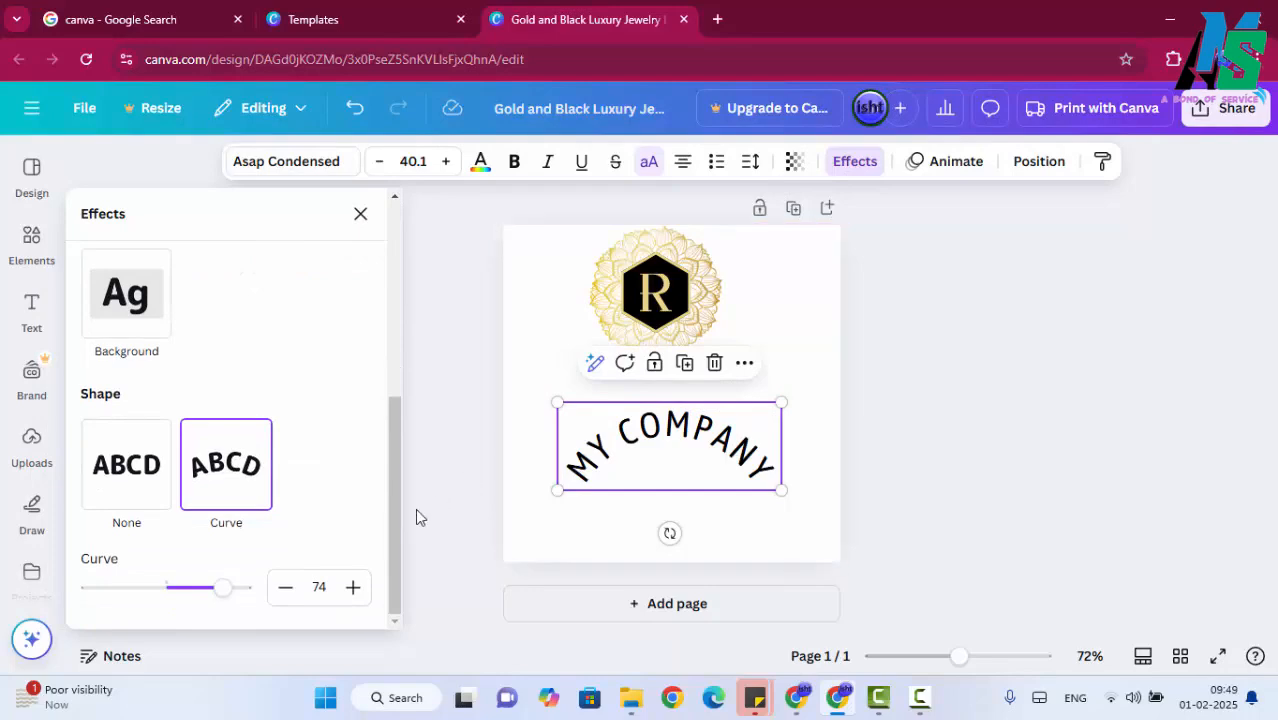
pyautogui.moveTo(238, 592)
pyautogui.mouseDown()
pyautogui.moveTo(251, 599)
pyautogui.moveTo(114, 599)
pyautogui.moveTo(234, 594)
pyautogui.mouseUp()
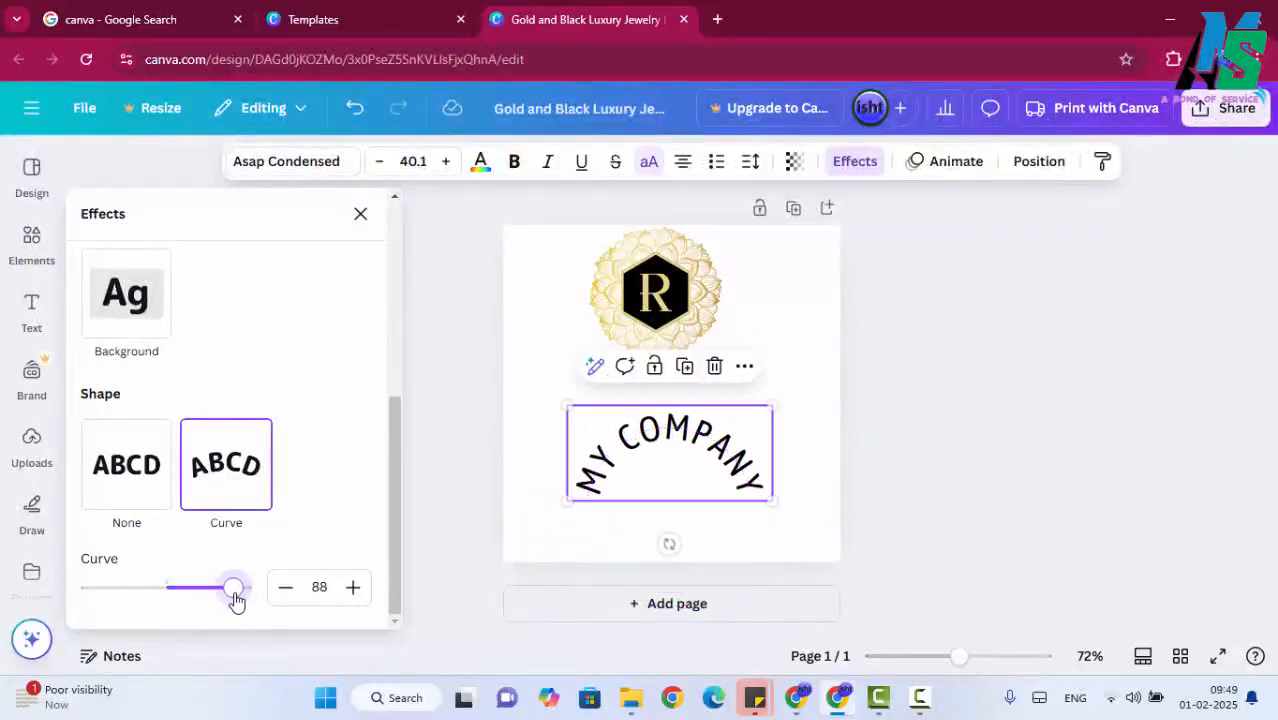
# Step: Reverse the curve of the MY COMPANY text and place it so it wraps around the emblem's lower edge
pyautogui.moveTo(738, 458); pyautogui.dragTo(725, 420)
pyautogui.moveTo(222, 590); pyautogui.dragTo(106, 565)
pyautogui.click(676, 522)
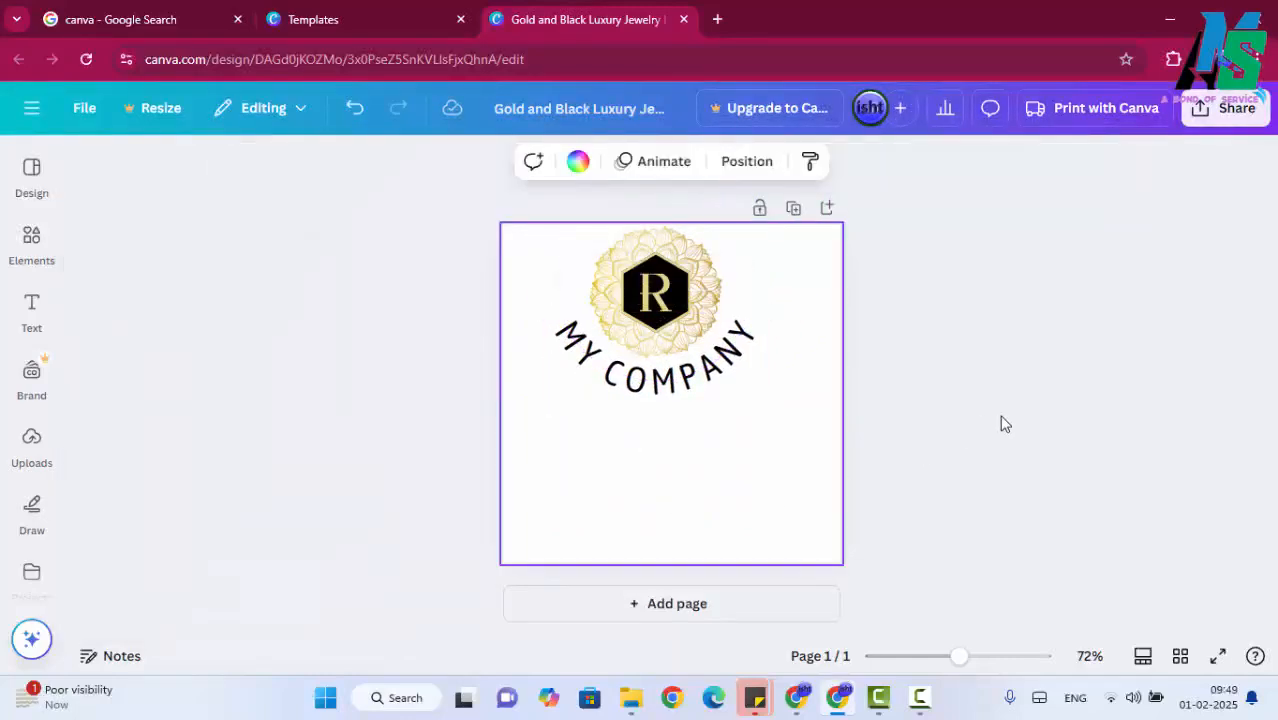
# Step: Apply the Ascend text animation to the curved MY COMPANY text
pyautogui.click(660, 388)
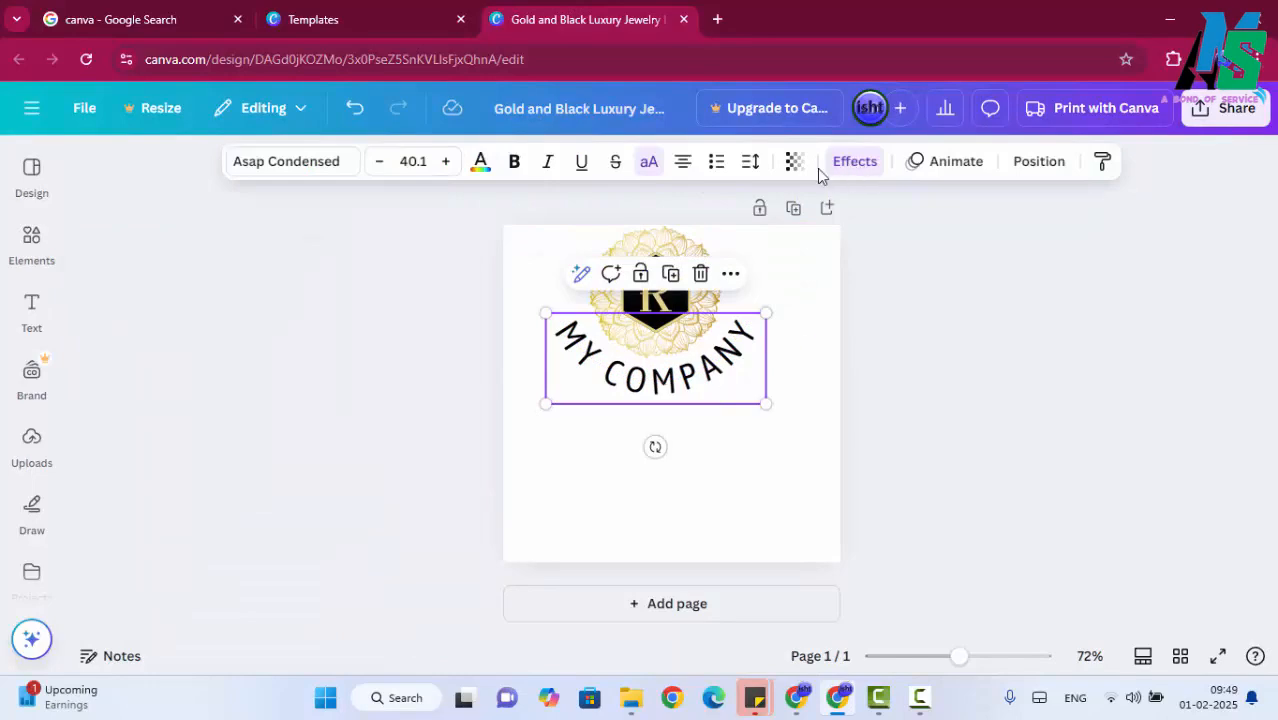
pyautogui.click(792, 165)
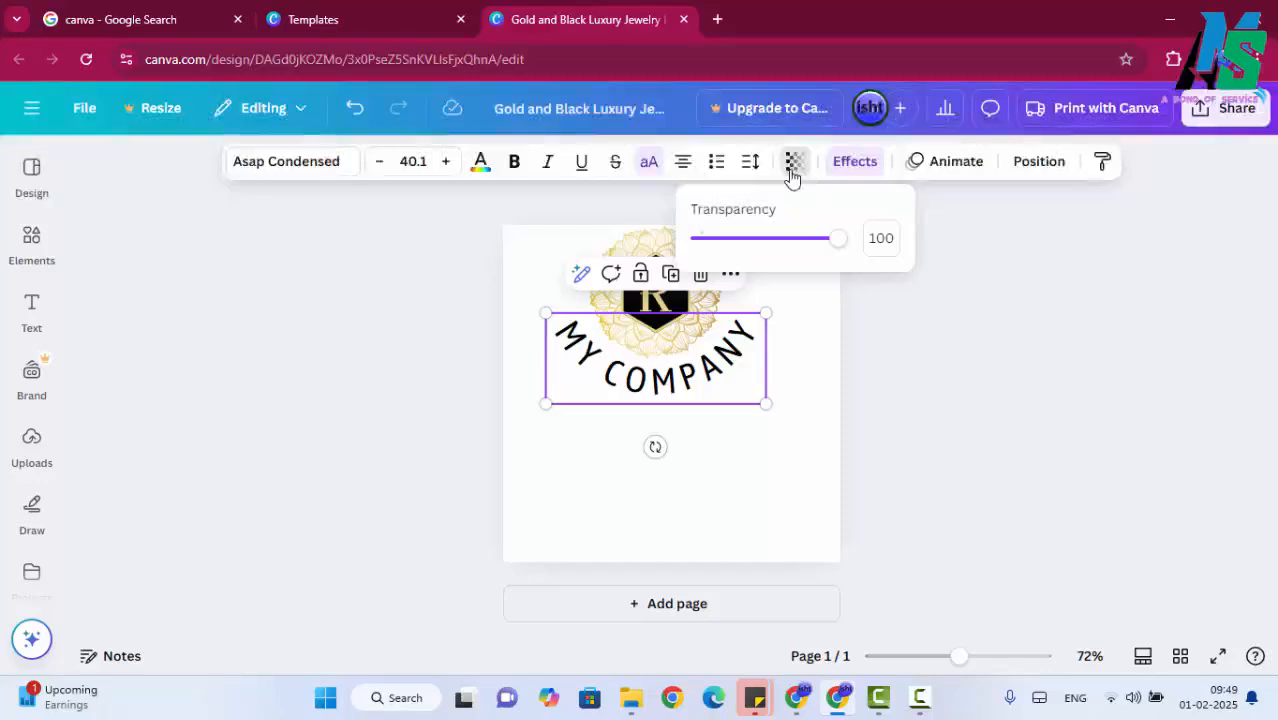
pyautogui.click(931, 163)
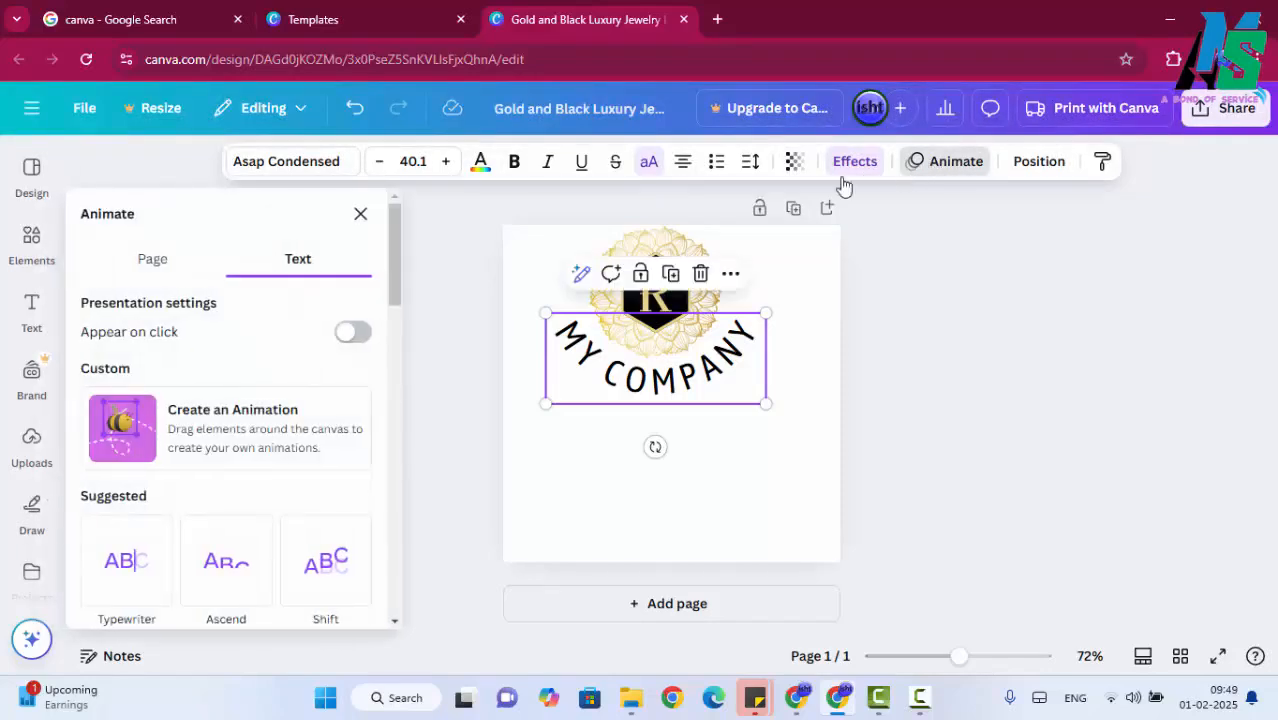
pyautogui.scroll(-2, 245, 403)
pyautogui.click(237, 400)
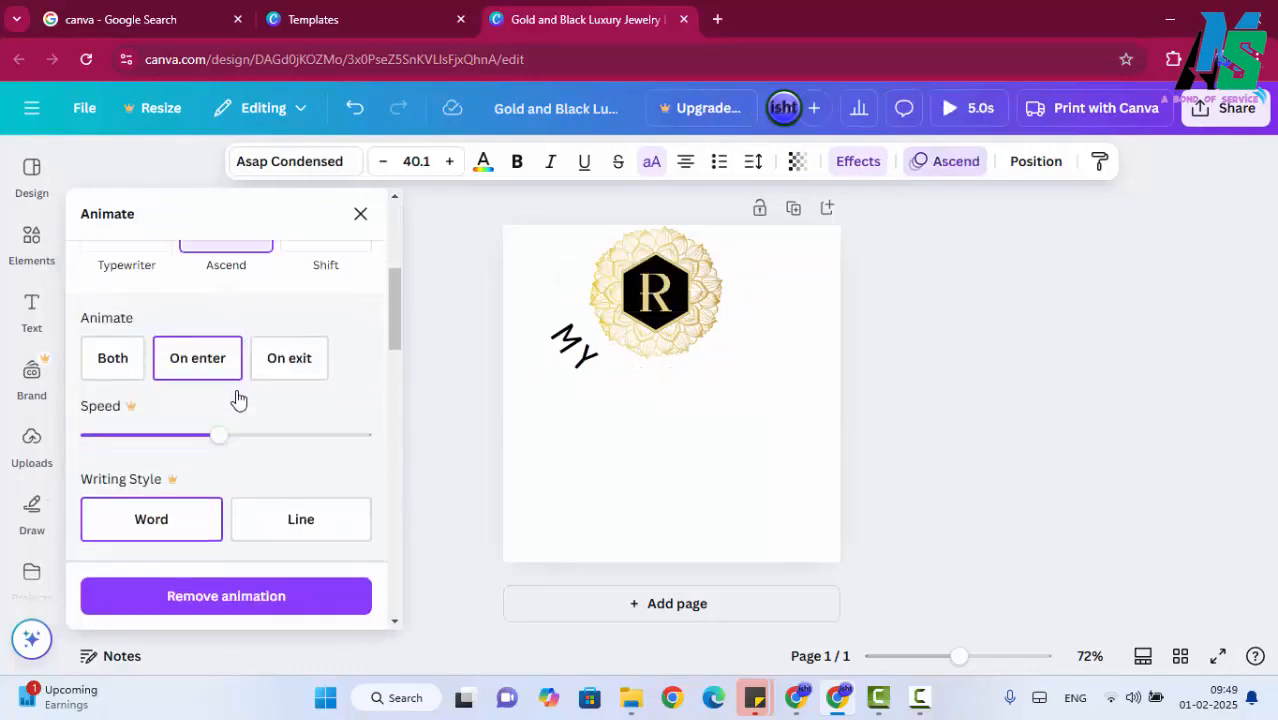
# Step: Switch the MY COMPANY text animation to Shift and try to increase its speed
pyautogui.scroll(2, 225, 420)
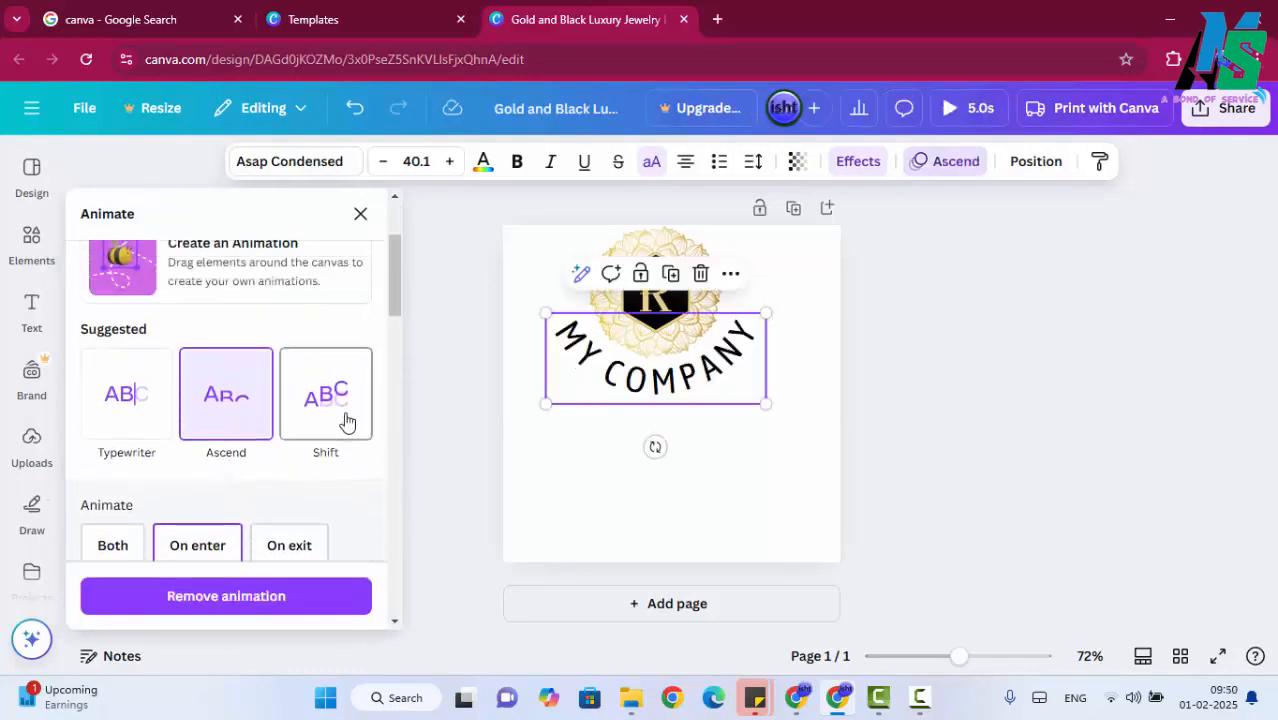
pyautogui.click(345, 422)
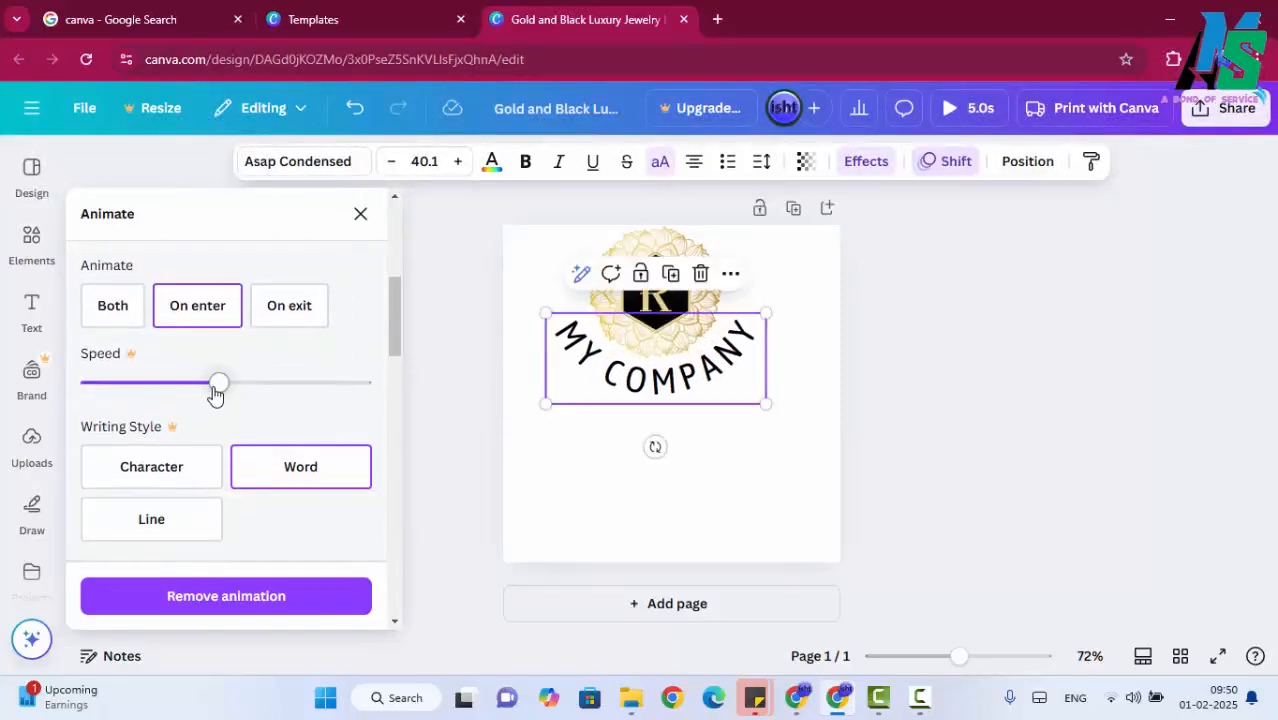
pyautogui.click(297, 384)
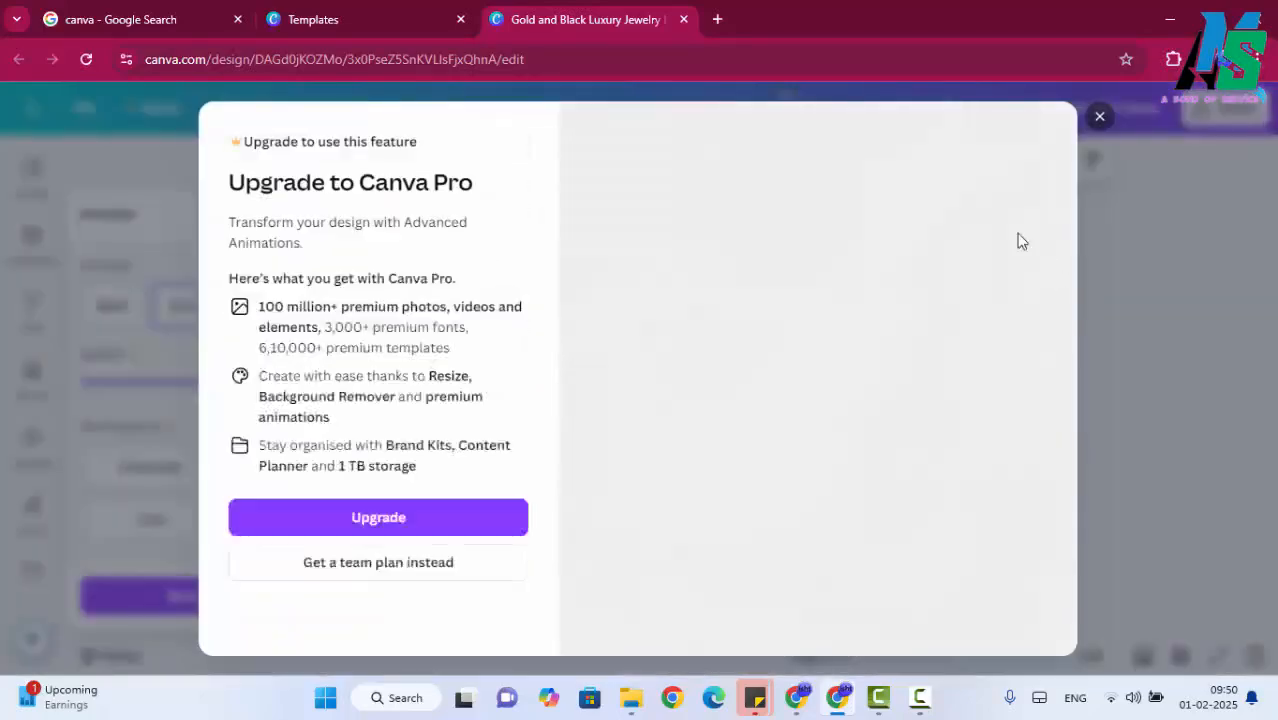
pyautogui.click(1100, 120)
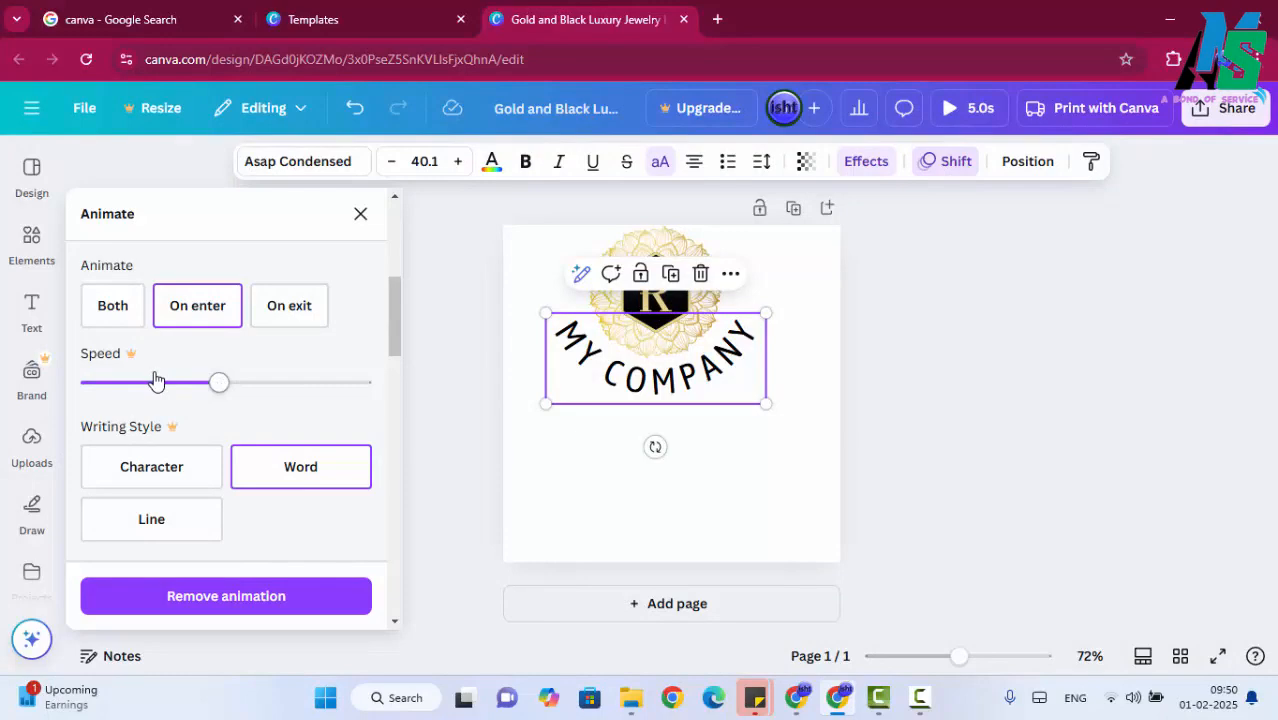
# Step: Look through the remaining text animation styles, such as Burst, Skate and Clarify, and leave the animation settings
pyautogui.scroll(-3, 155, 378)
pyautogui.scroll(5, 155, 378)
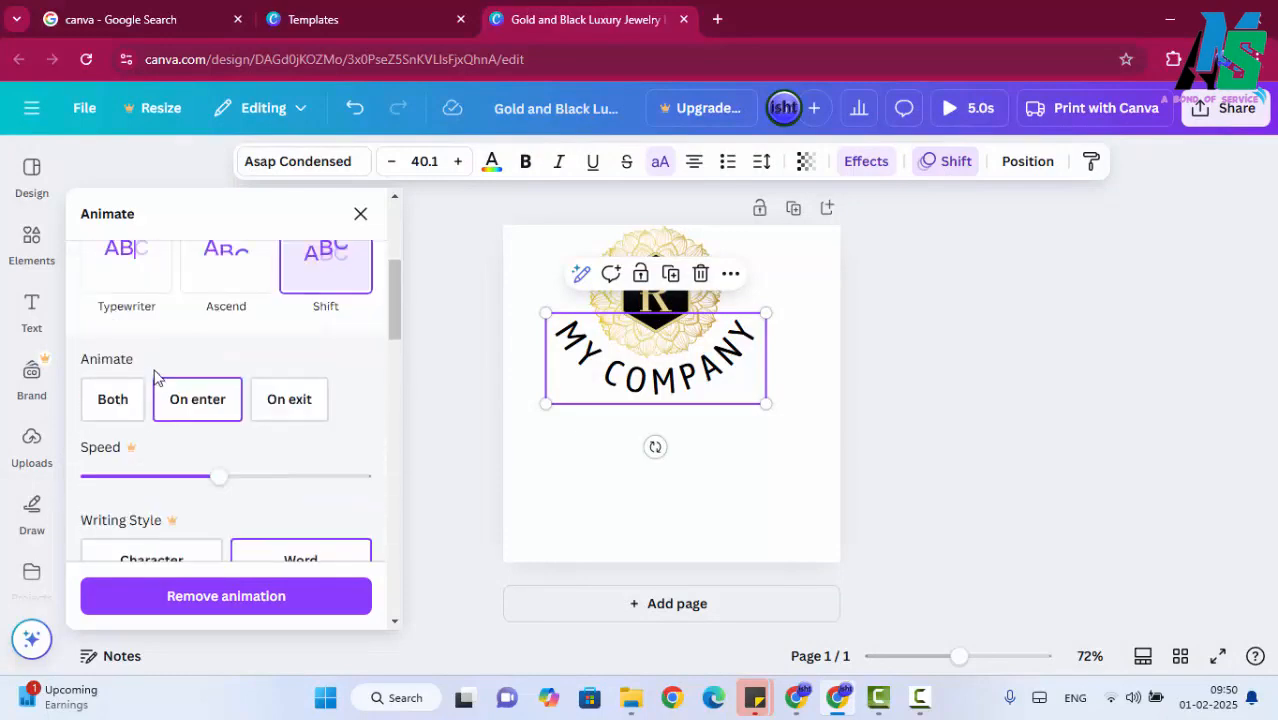
pyautogui.scroll(-3, 150, 480)
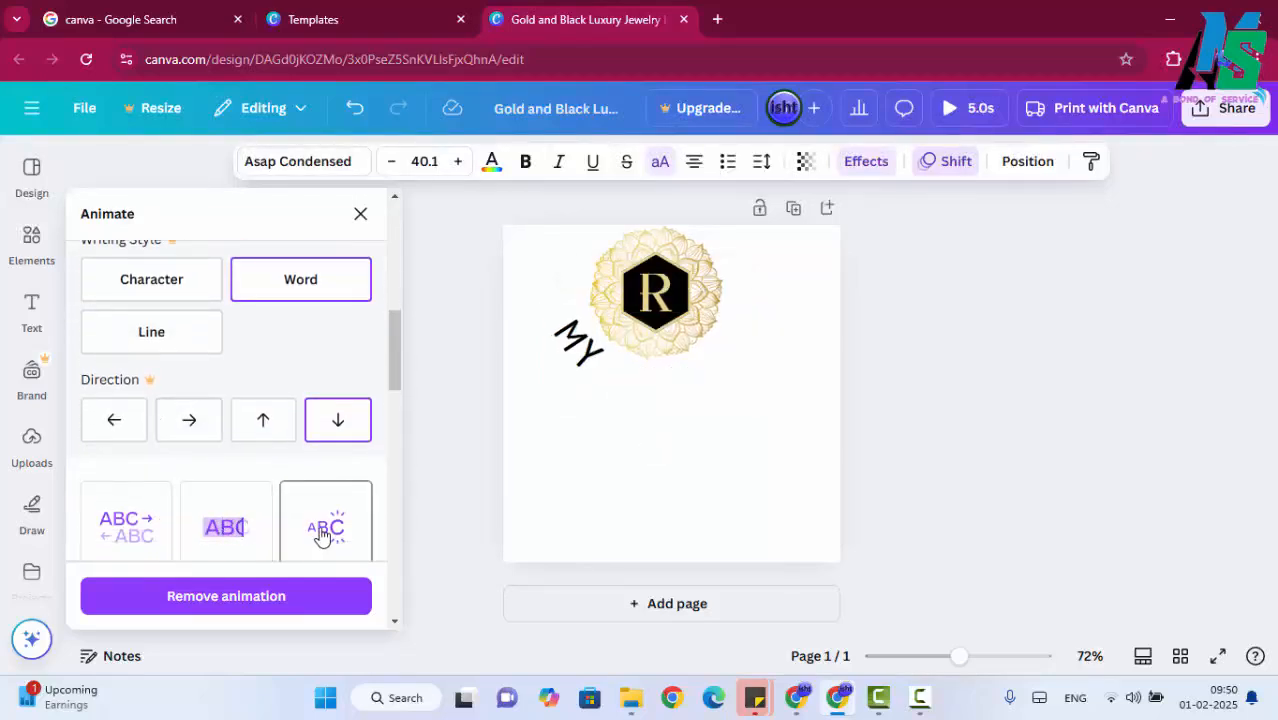
pyautogui.scroll(-2, 321, 528)
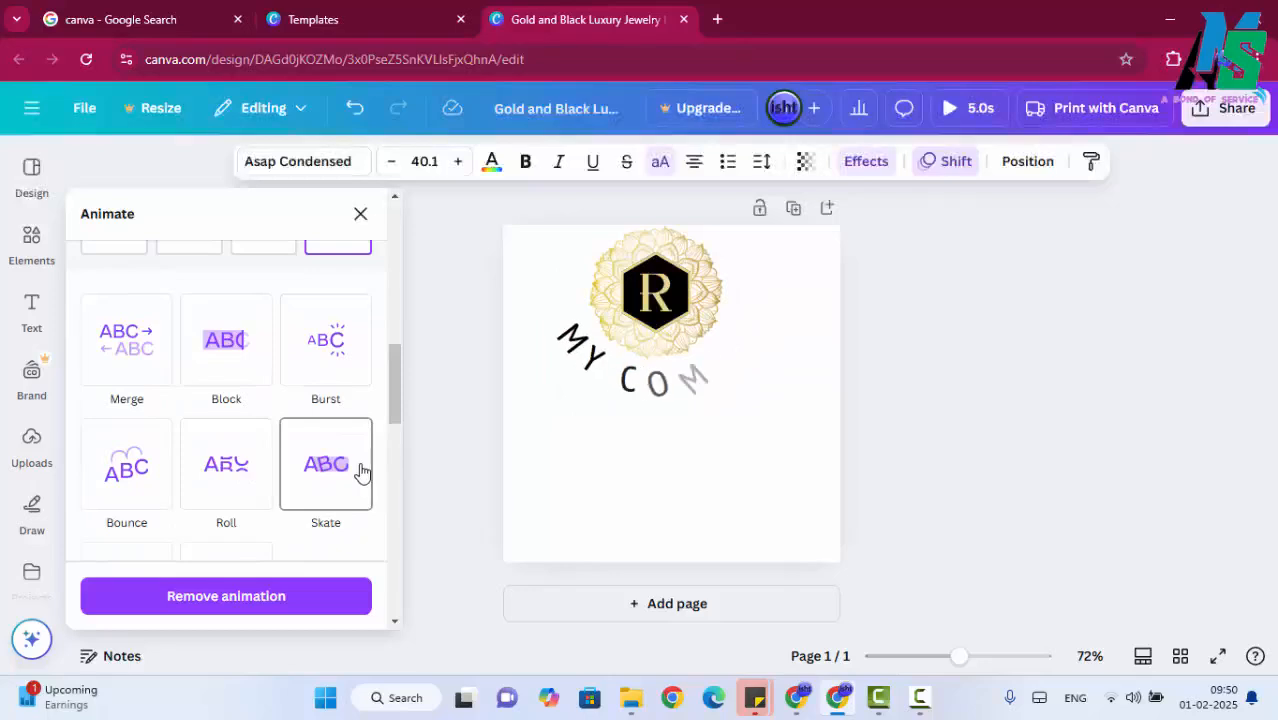
pyautogui.scroll(-2, 362, 470)
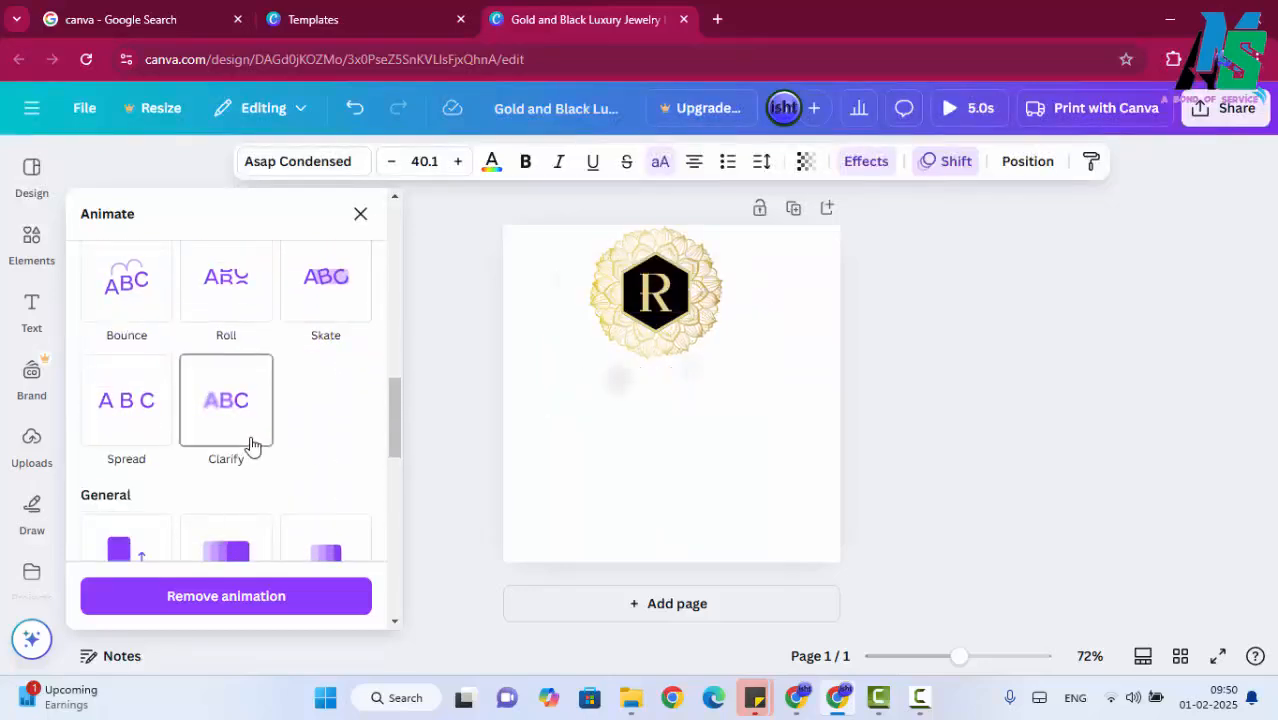
pyautogui.click(1092, 358)
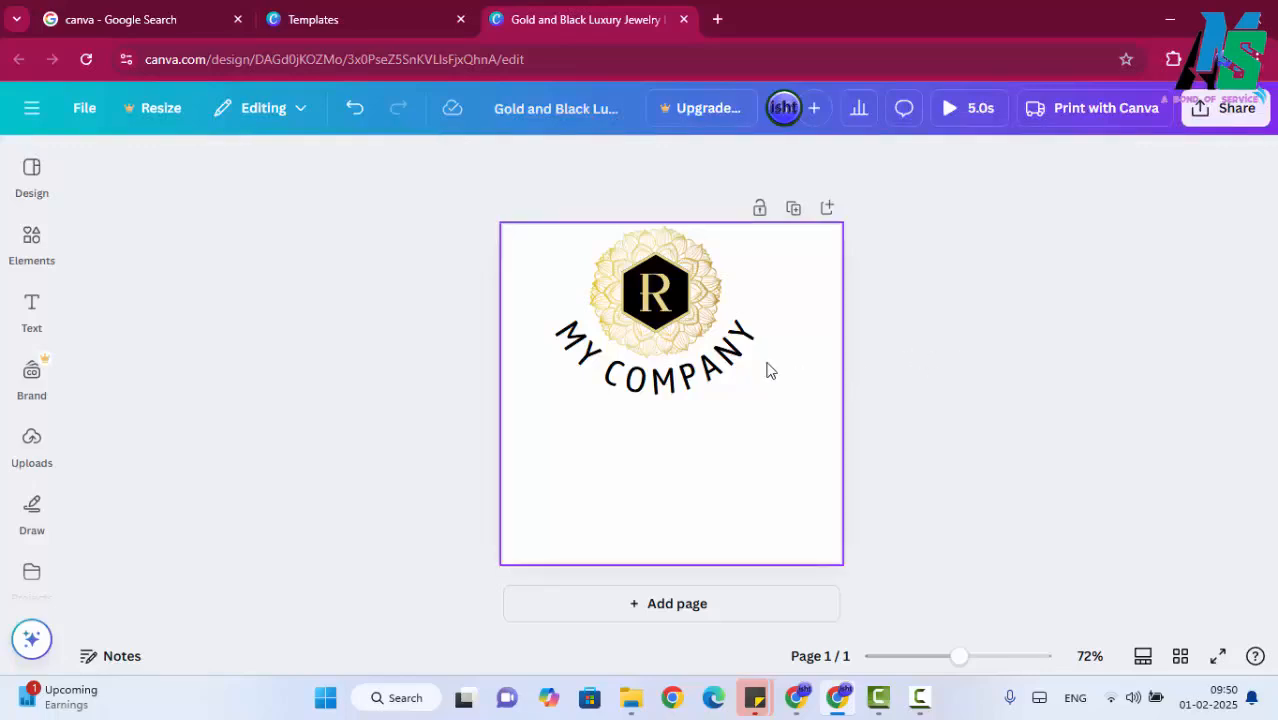
# Step: Separate the logo parts by moving the MY COMPANY text, the letter R, the black hexagon and the flower ornament apart on the page
pyautogui.moveTo(713, 377); pyautogui.dragTo(729, 533)
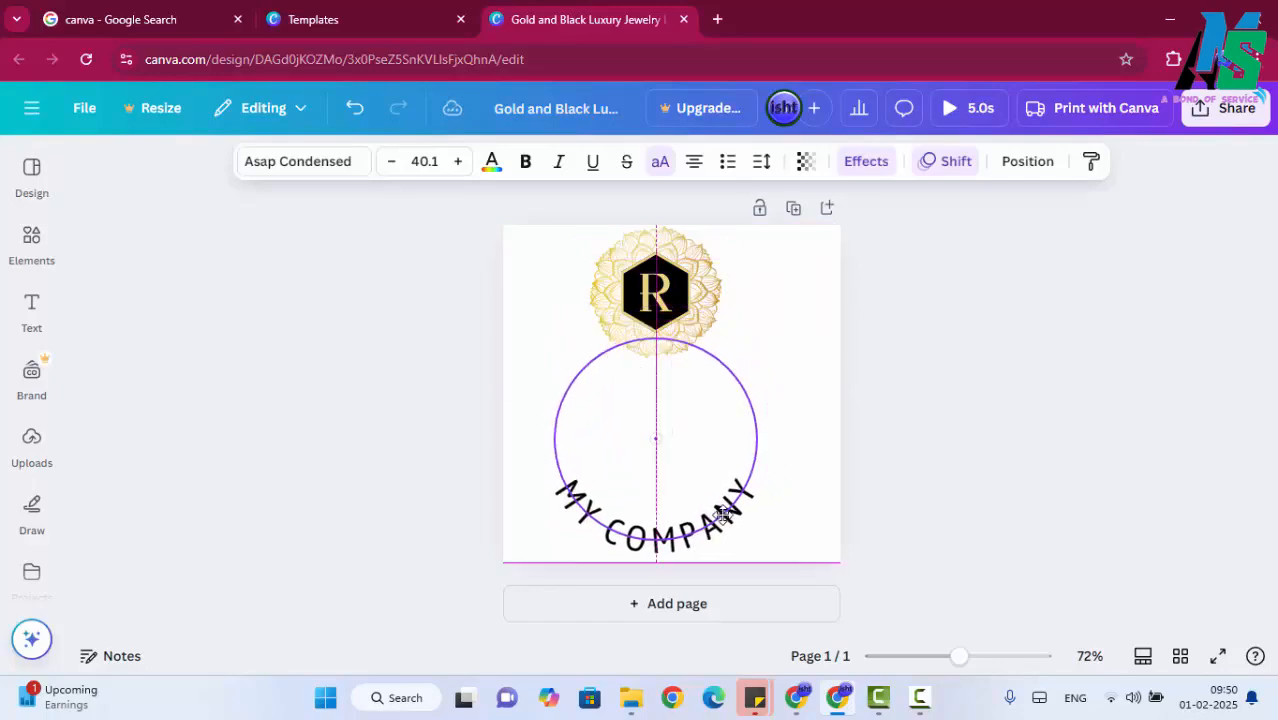
pyautogui.click(847, 332)
pyautogui.moveTo(641, 293); pyautogui.dragTo(742, 360)
pyautogui.moveTo(656, 299); pyautogui.dragTo(668, 442)
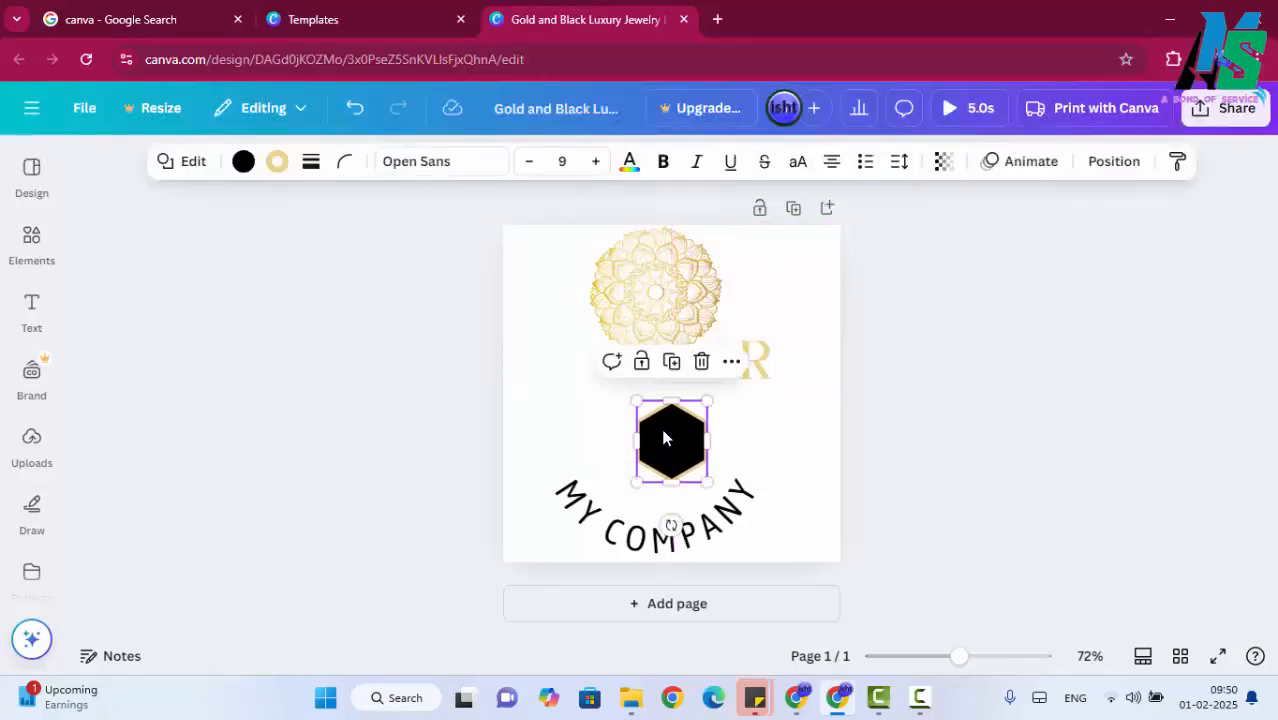
pyautogui.click(662, 314)
pyautogui.moveTo(662, 314); pyautogui.dragTo(638, 356)
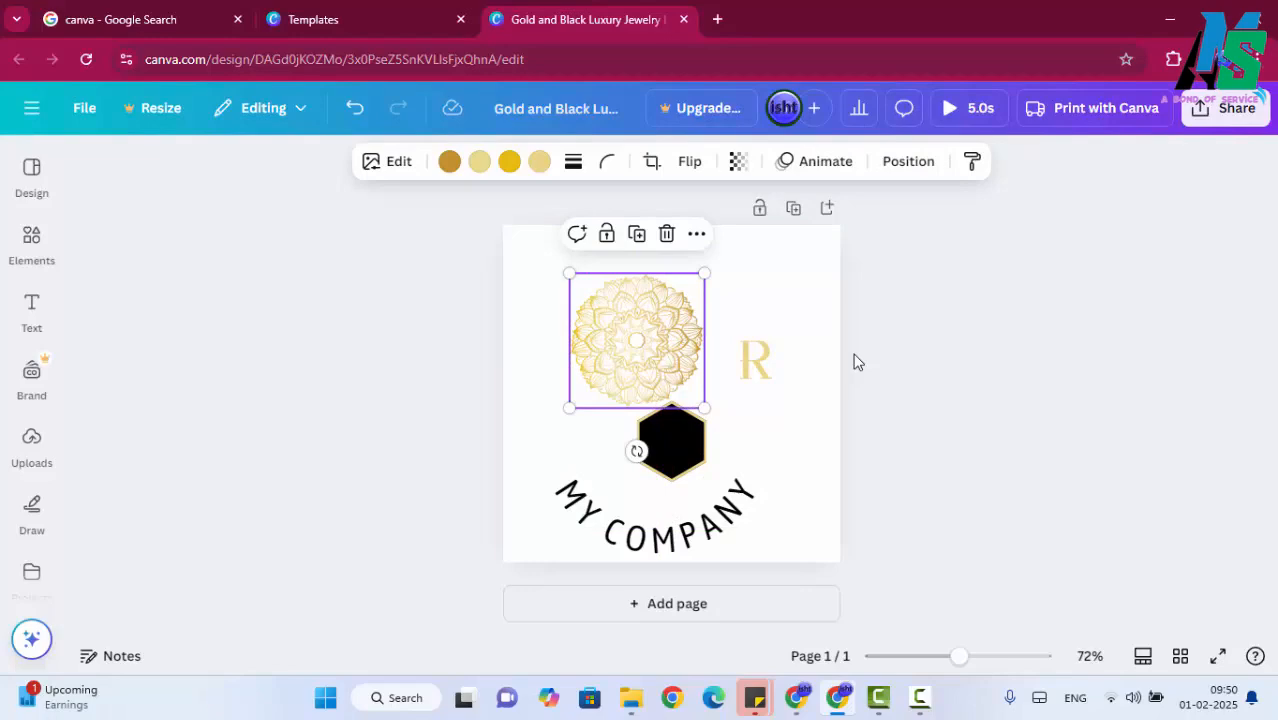
# Step: Delete the gold letter R beside the flower ornament
pyautogui.click(766, 362)
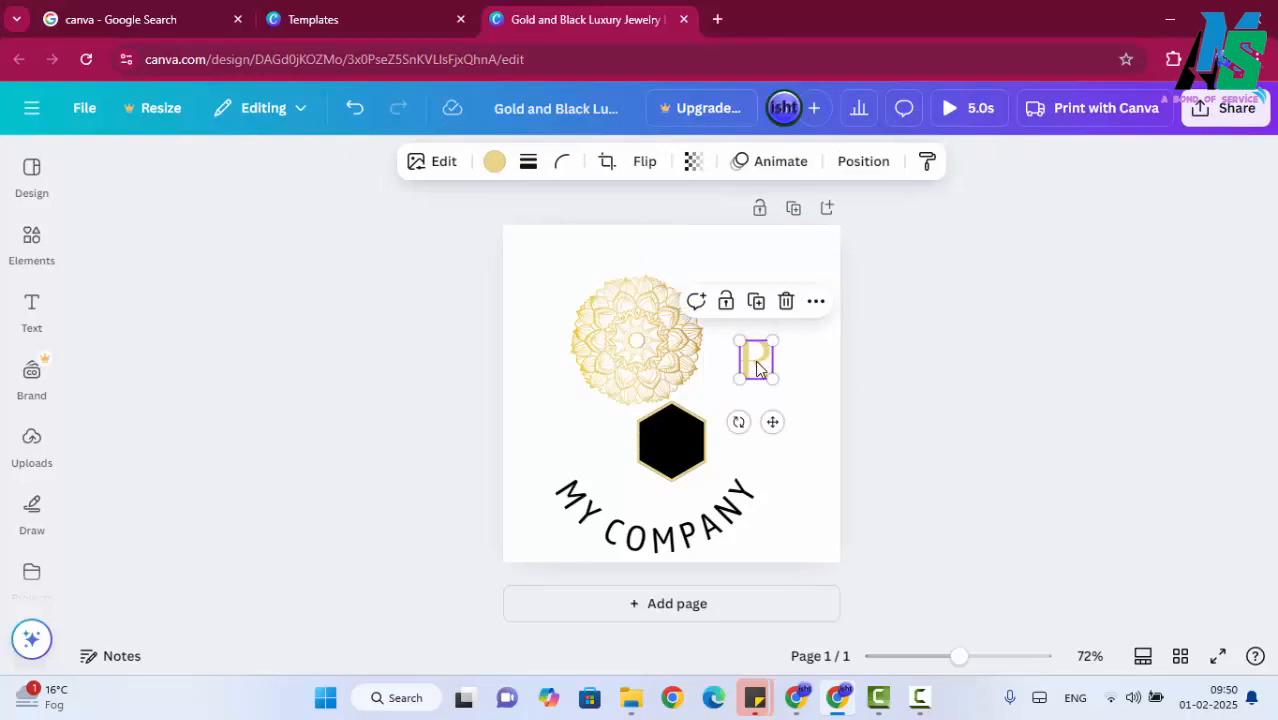
pyautogui.click(801, 423)
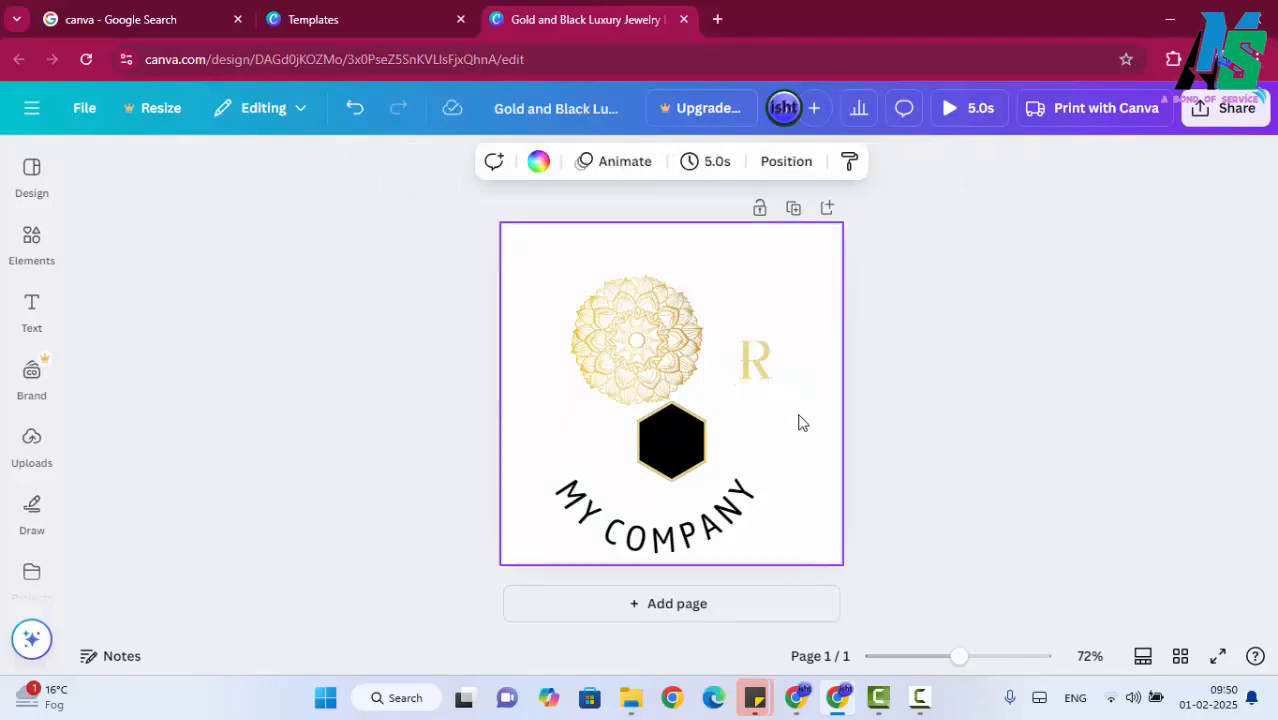
pyautogui.click(764, 372)
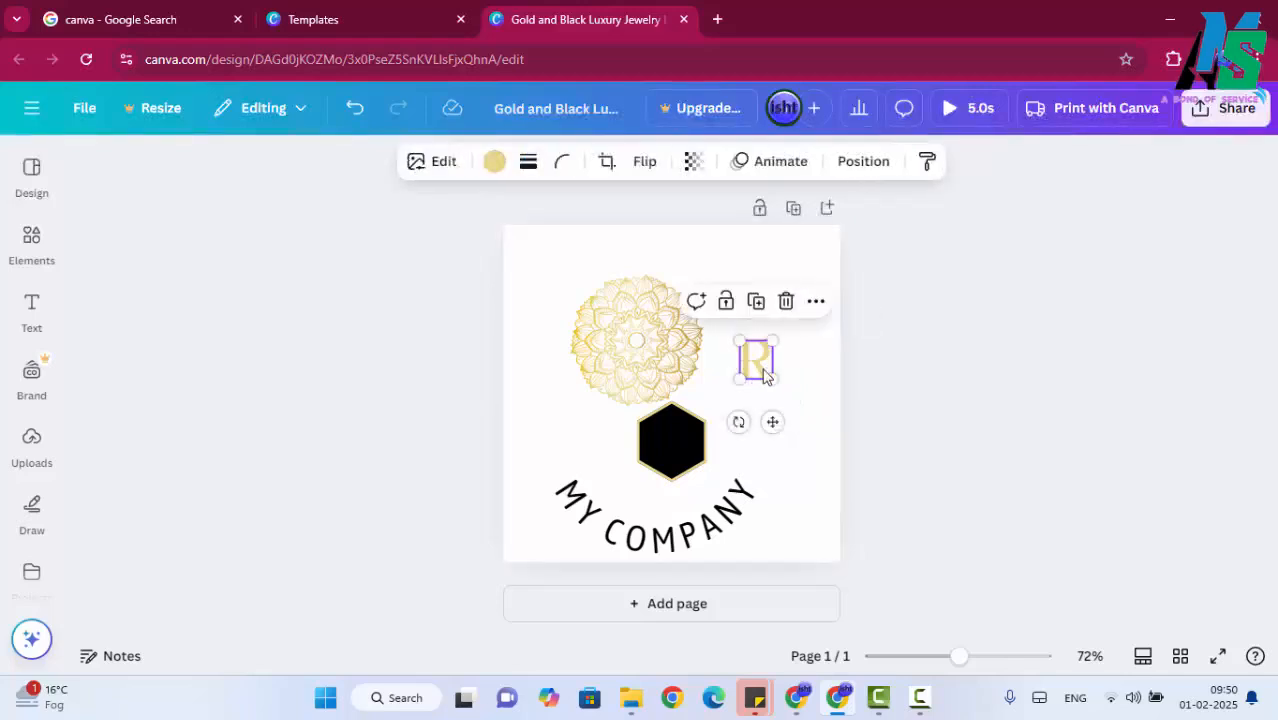
pyautogui.press('Delete')
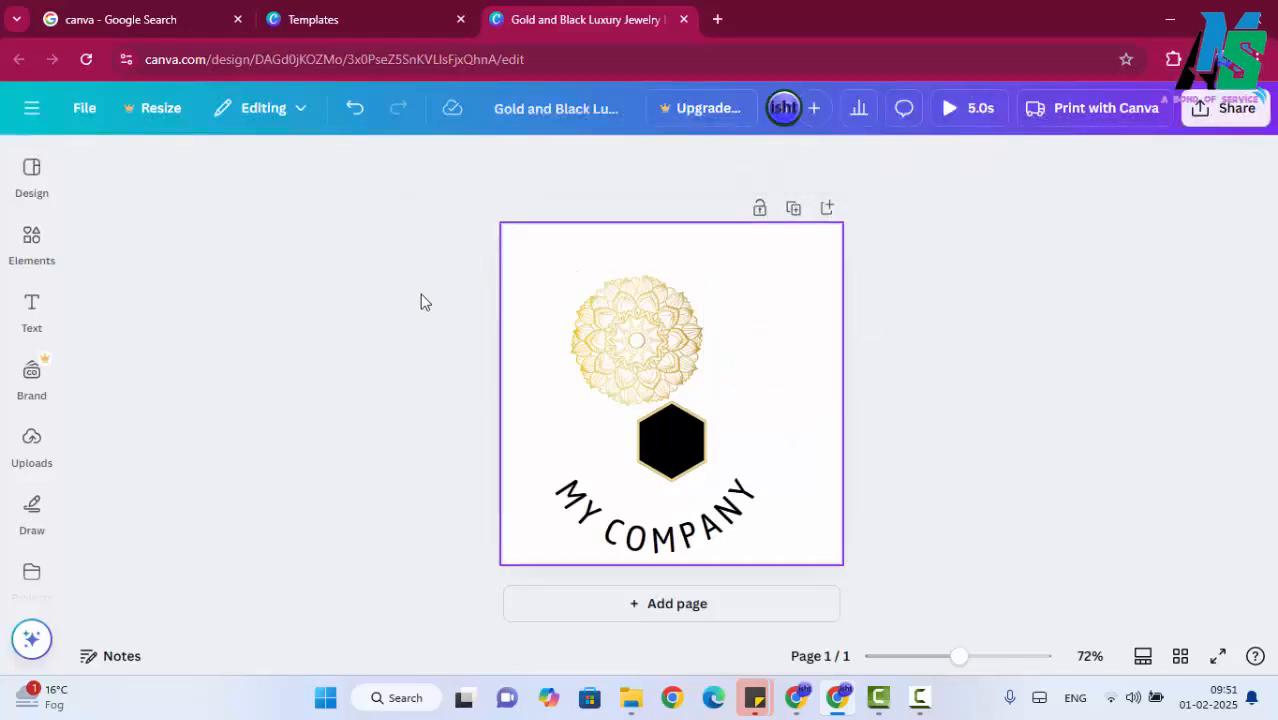
# Step: Add a text box with the letter T at font size 63.1, beside the flower ornament, and colour it with the document's bright gold
pyautogui.click(38, 318)
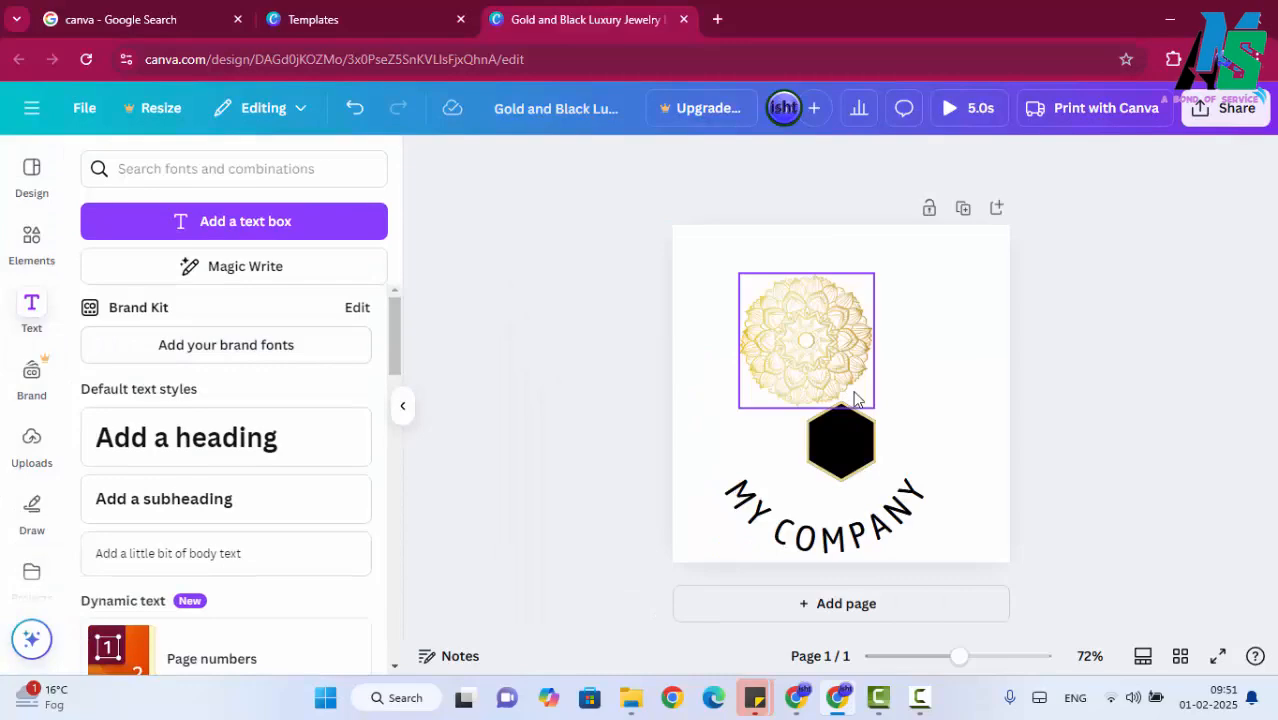
pyautogui.click(322, 234)
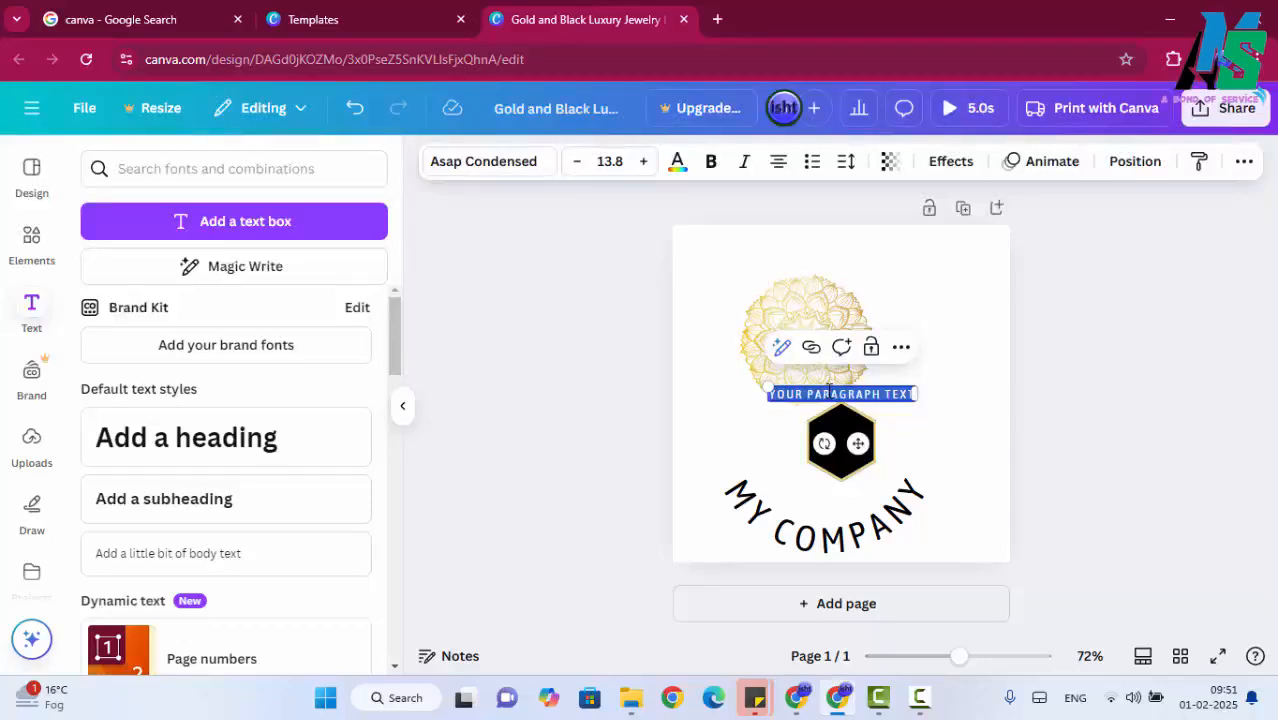
pyautogui.press('BackSpace')
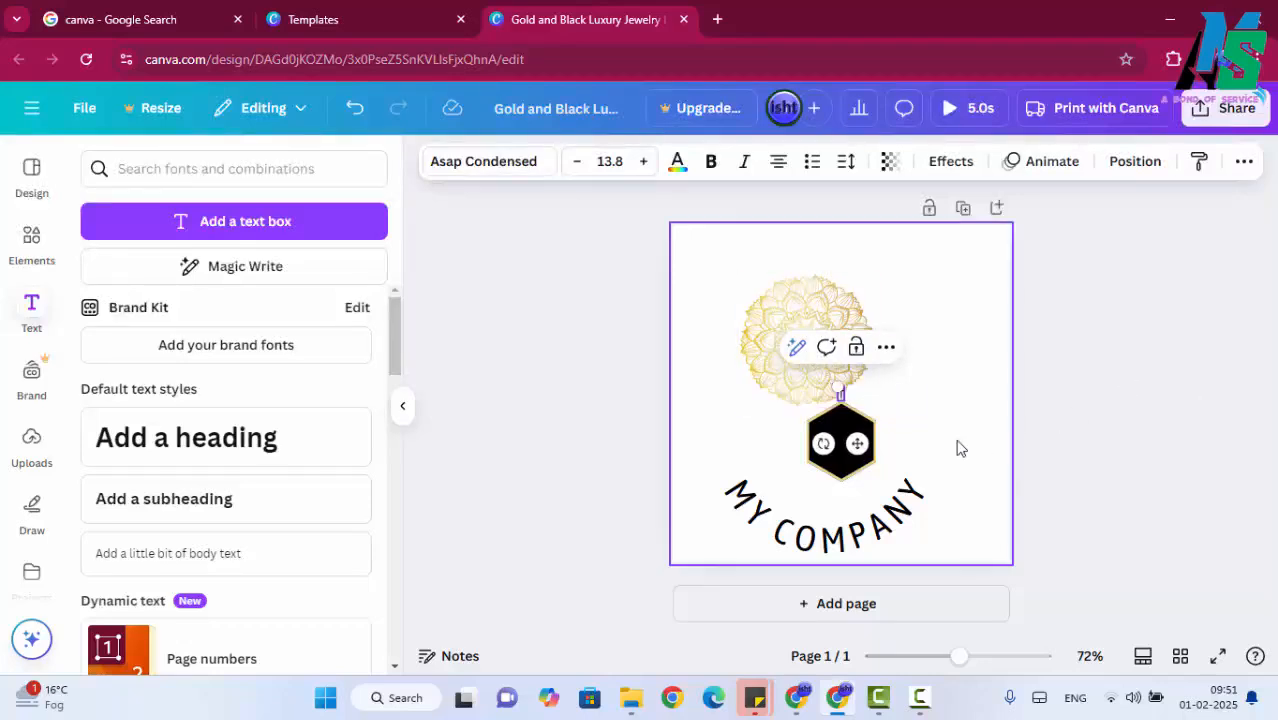
pyautogui.click(921, 440)
pyautogui.click(852, 391)
pyautogui.moveTo(852, 391); pyautogui.dragTo(914, 343)
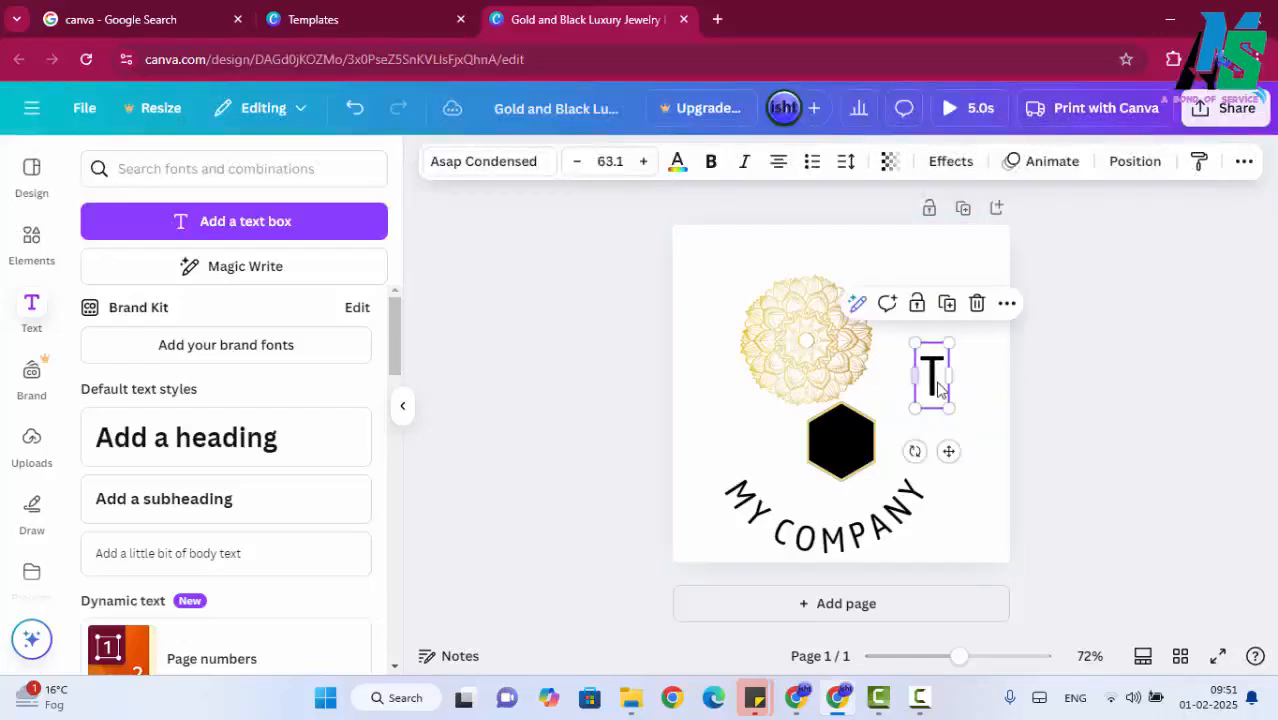
pyautogui.click(677, 163)
pyautogui.click(301, 302)
# Step: Reassemble the logo with the black hexagon centred on the flower ornament, the T on the hexagon and the MY COMPANY text curving beneath
pyautogui.click(858, 436)
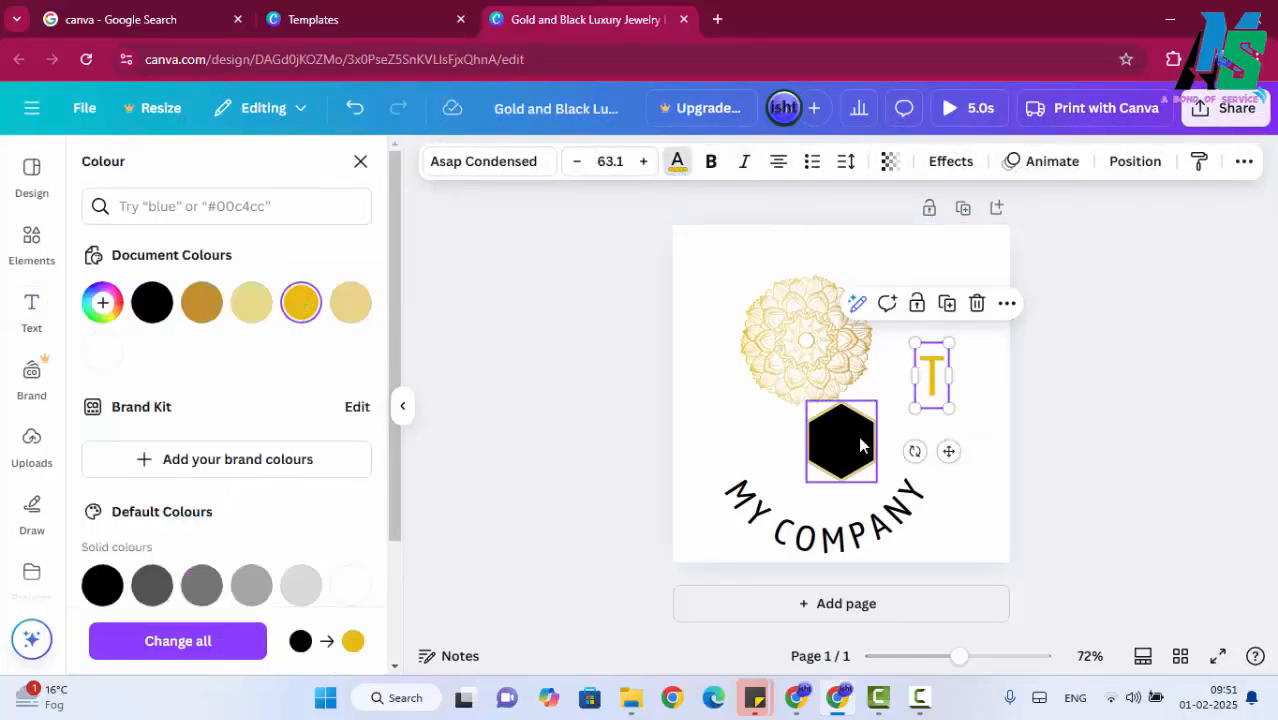
pyautogui.moveTo(858, 436); pyautogui.dragTo(822, 335)
pyautogui.click(930, 371)
pyautogui.moveTo(930, 371); pyautogui.dragTo(808, 348)
pyautogui.click(830, 535)
pyautogui.moveTo(830, 535); pyautogui.dragTo(812, 425)
pyautogui.click(1176, 389)
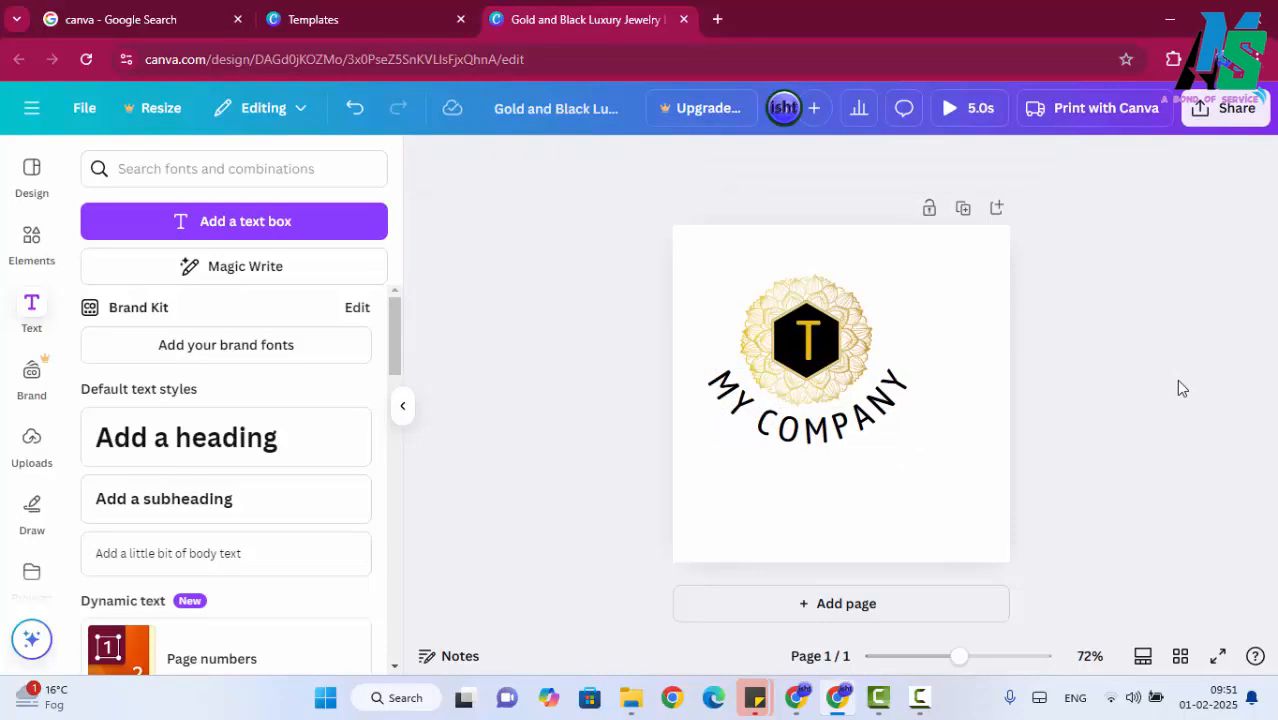
# Step: Examine the arrange, alignment and advanced position options and the copy-style tool for the MY COMPANY text
pyautogui.click(855, 445)
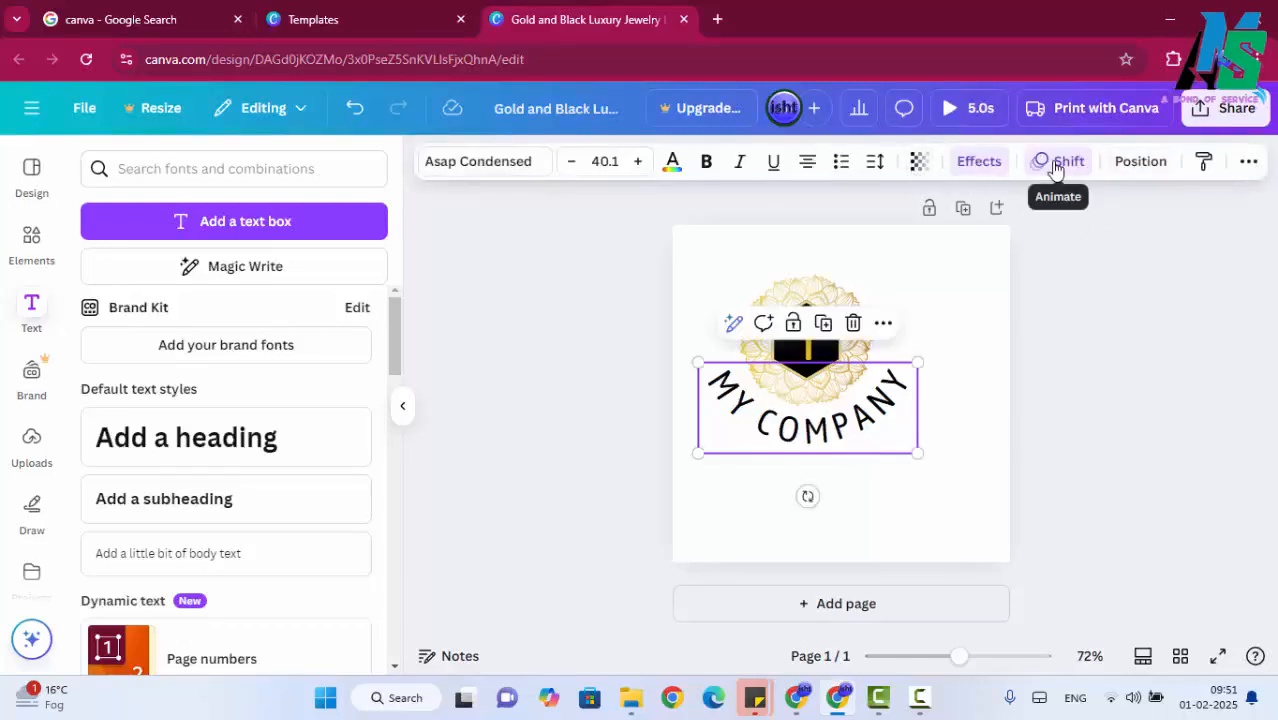
pyautogui.click(1137, 168)
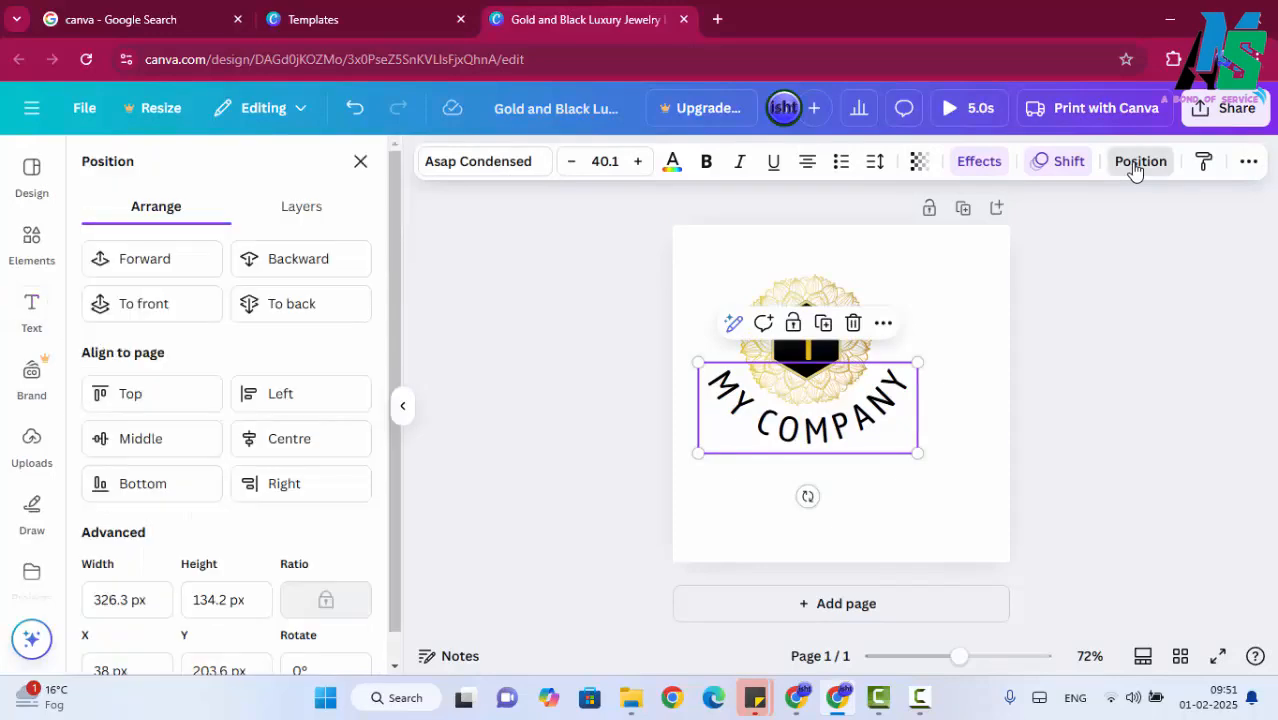
pyautogui.scroll(-1, 217, 491)
pyautogui.scroll(1, 220, 494)
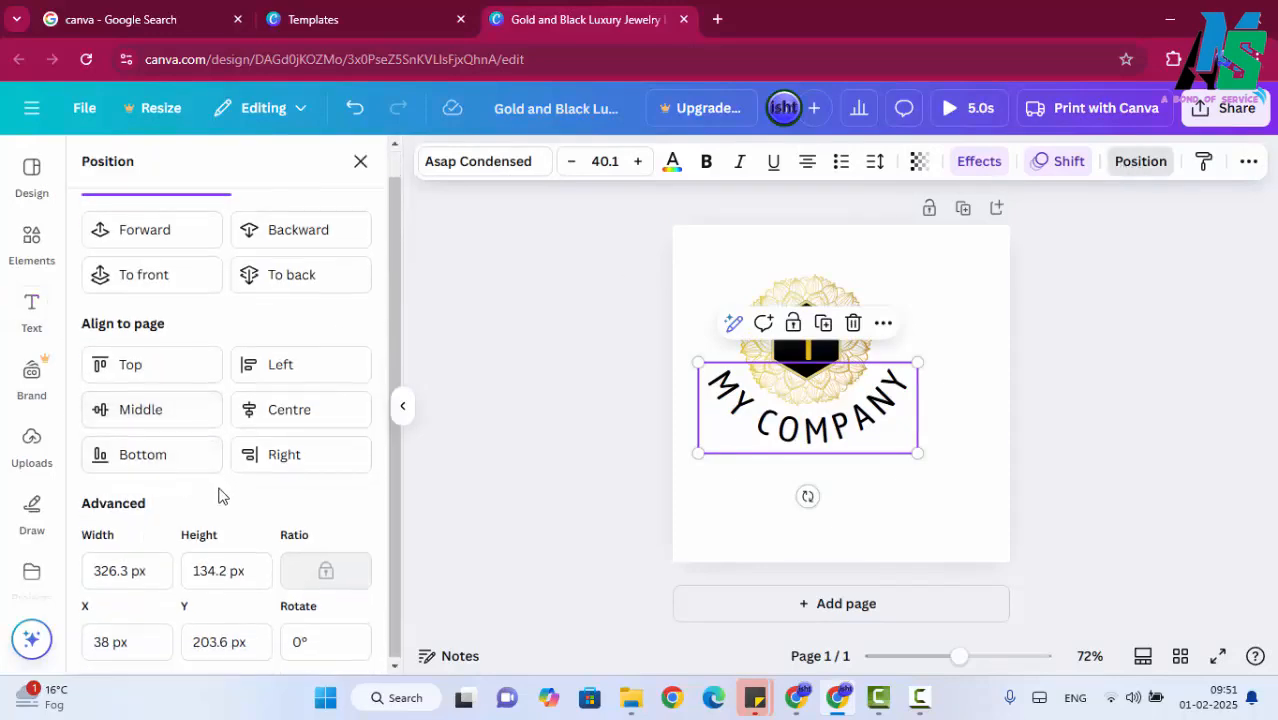
pyautogui.click(1155, 188)
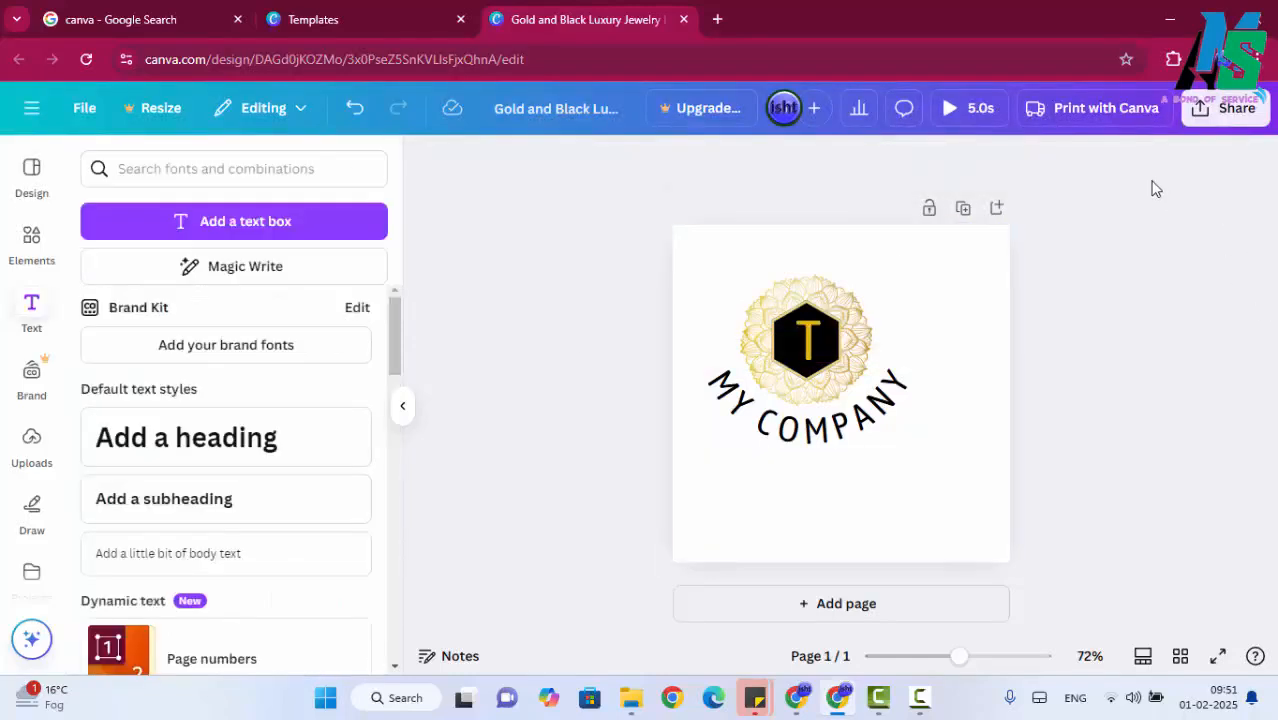
pyautogui.click(910, 395)
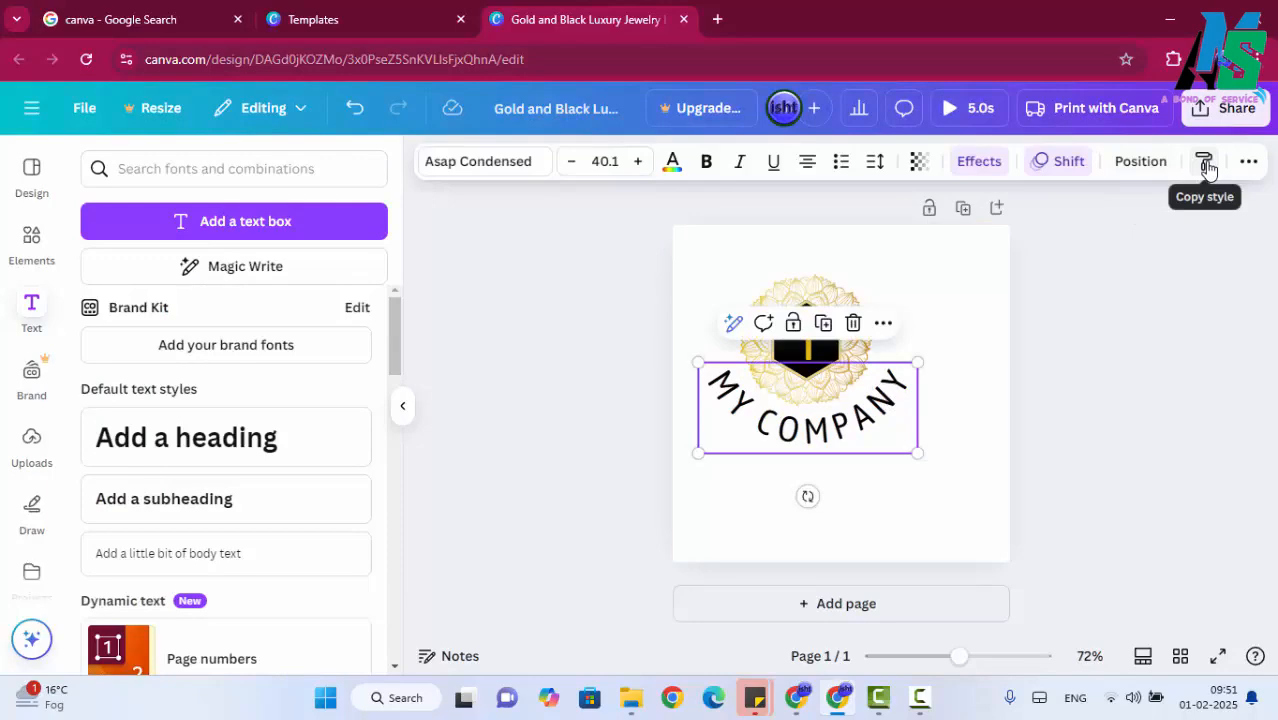
pyautogui.click(1110, 405)
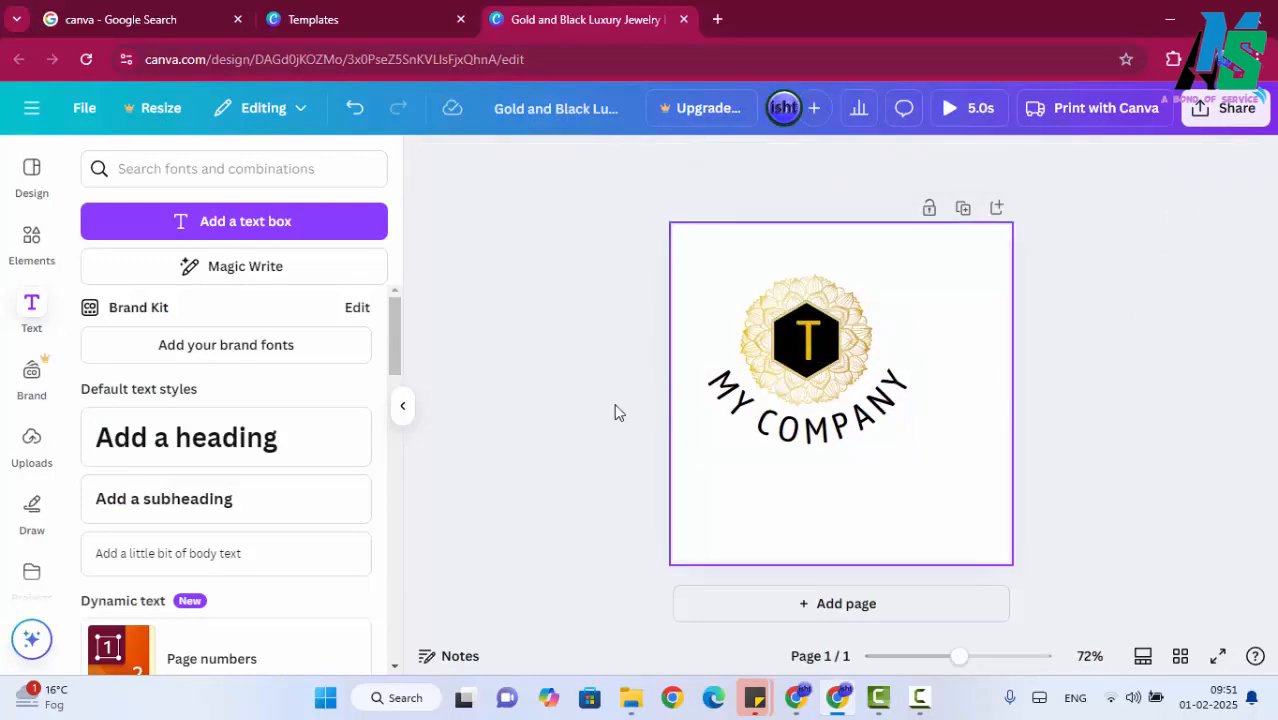
# Step: Add a text box reading THIS IS SIMPLE TEXT, centred near the bottom of the page
pyautogui.click(300, 224)
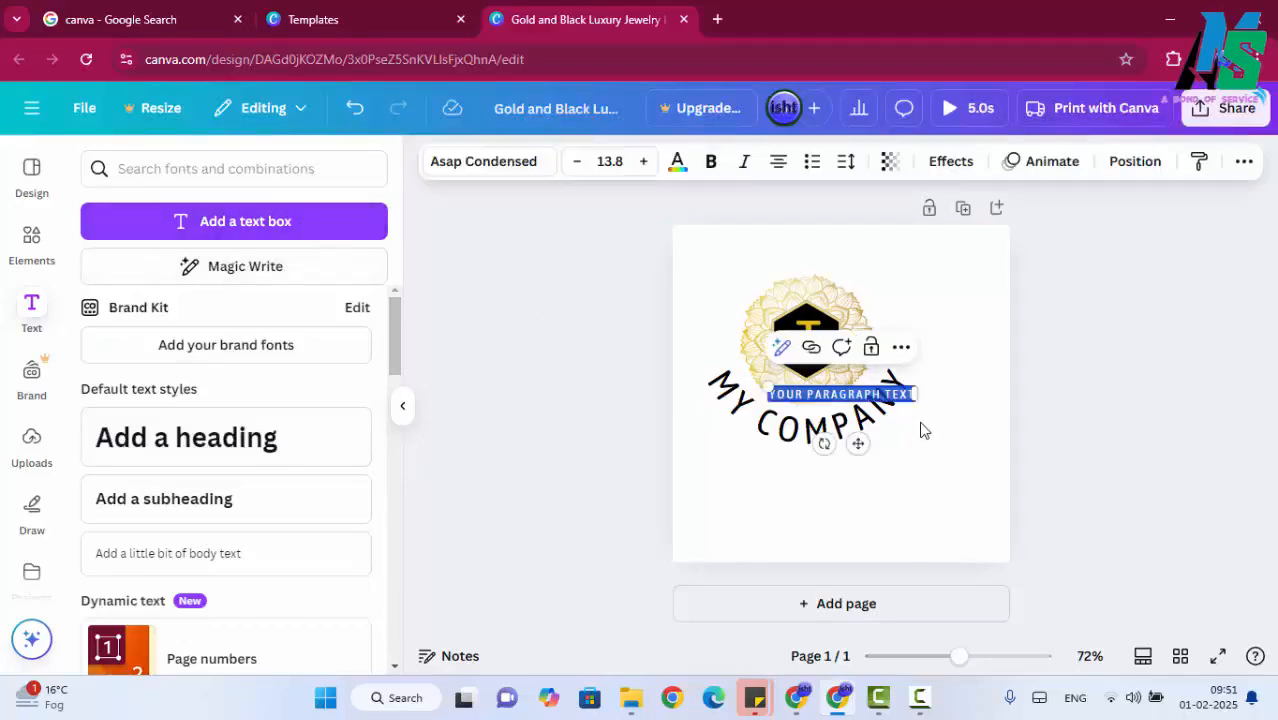
pyautogui.moveTo(836, 400); pyautogui.dragTo(833, 527)
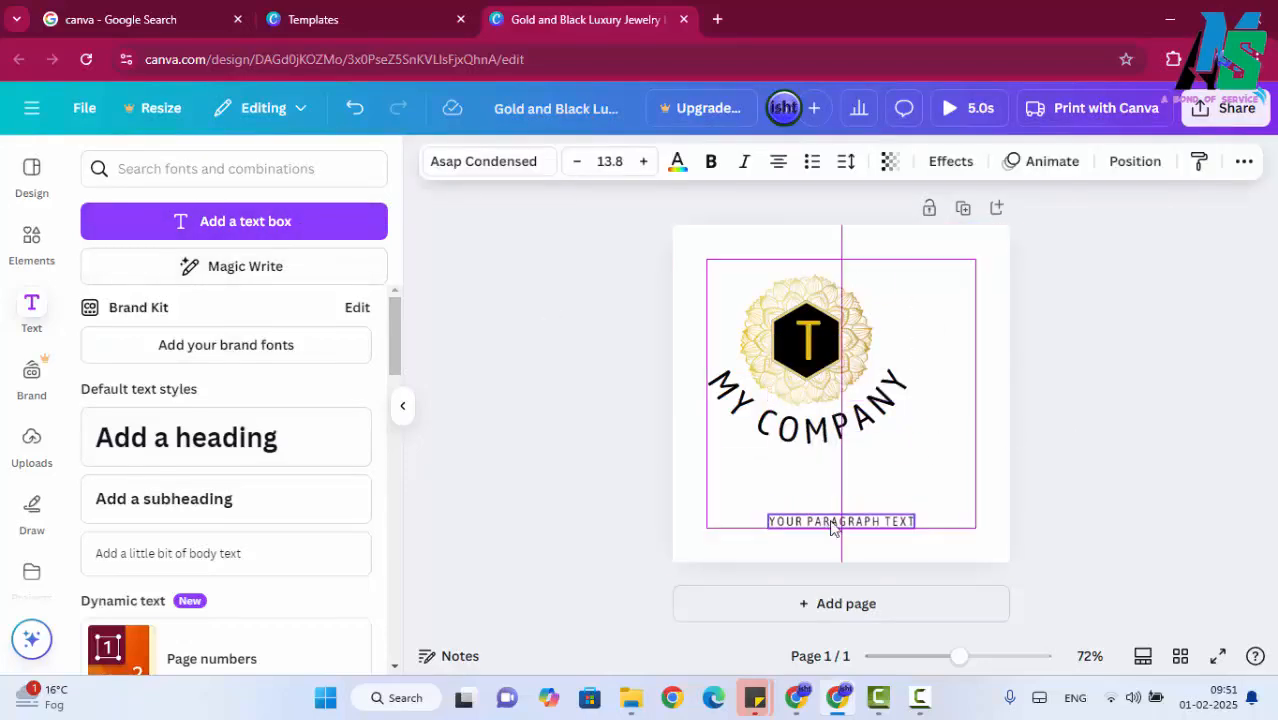
pyautogui.doubleClick(833, 521)
pyautogui.write('THIS IS S')
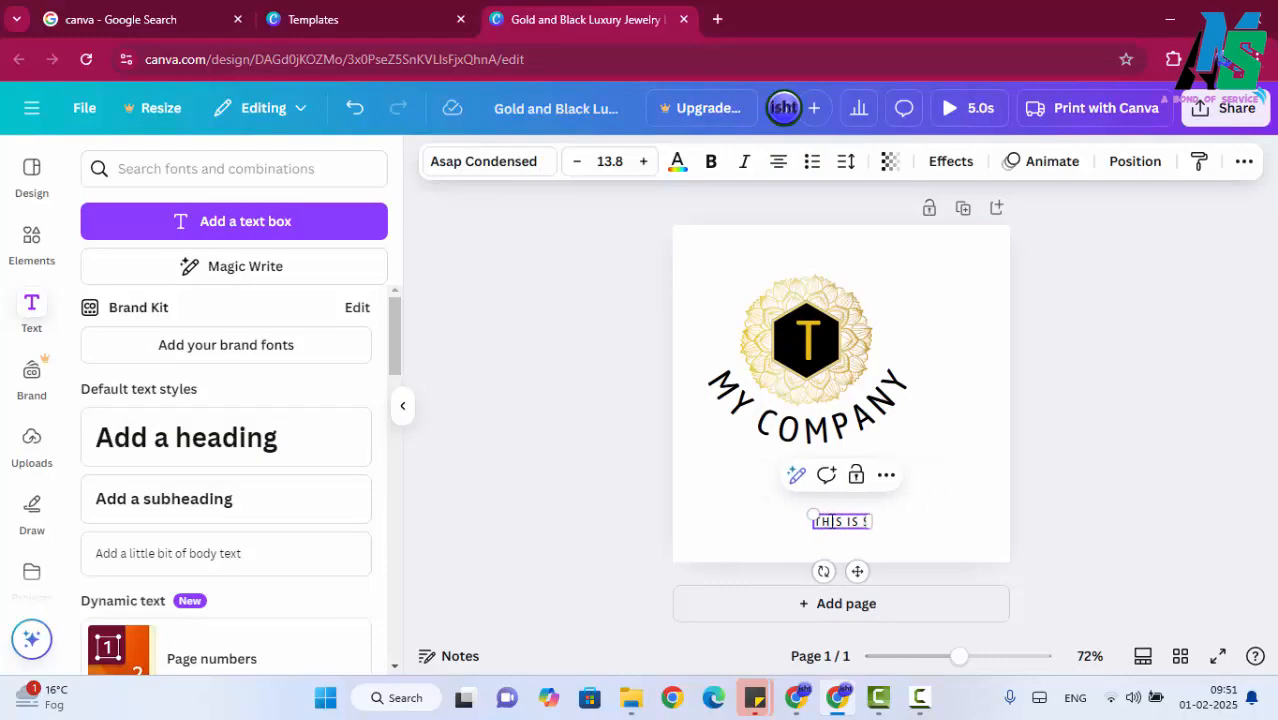
pyautogui.write('IMPLE TEXT')
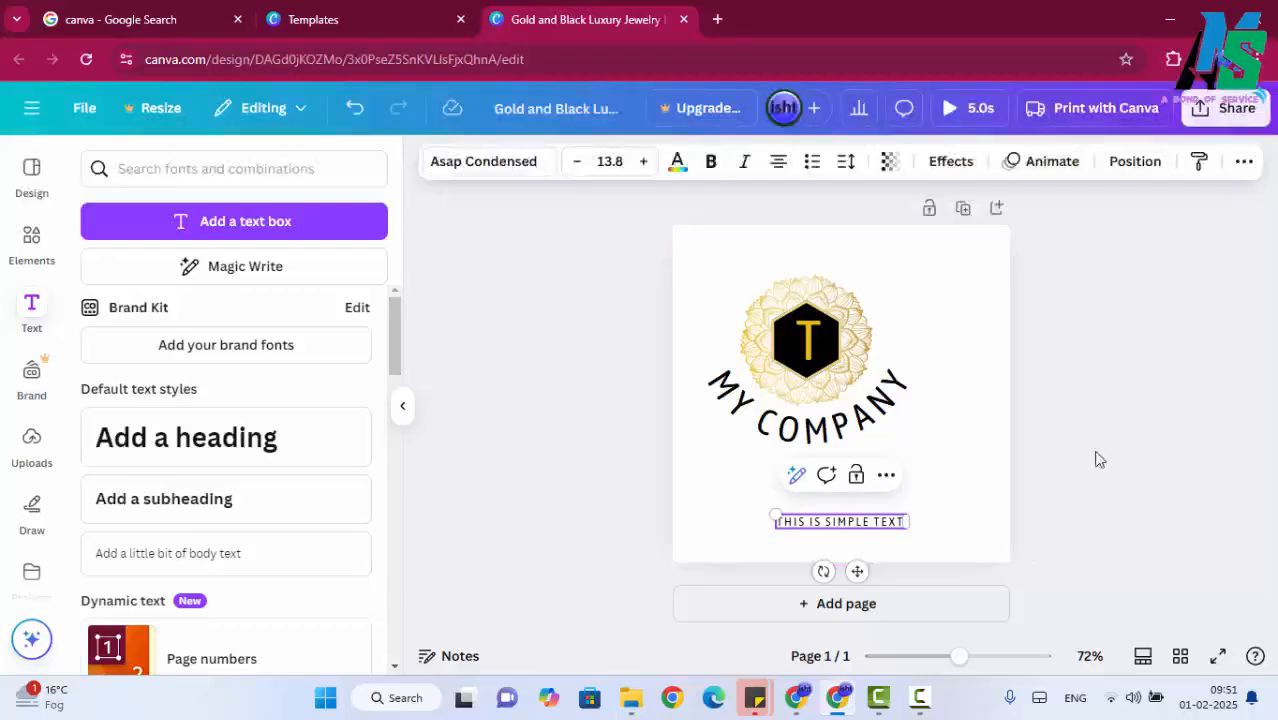
# Step: Move the curved MY COMPANY text slightly right and down from the emblem
pyautogui.click(843, 422)
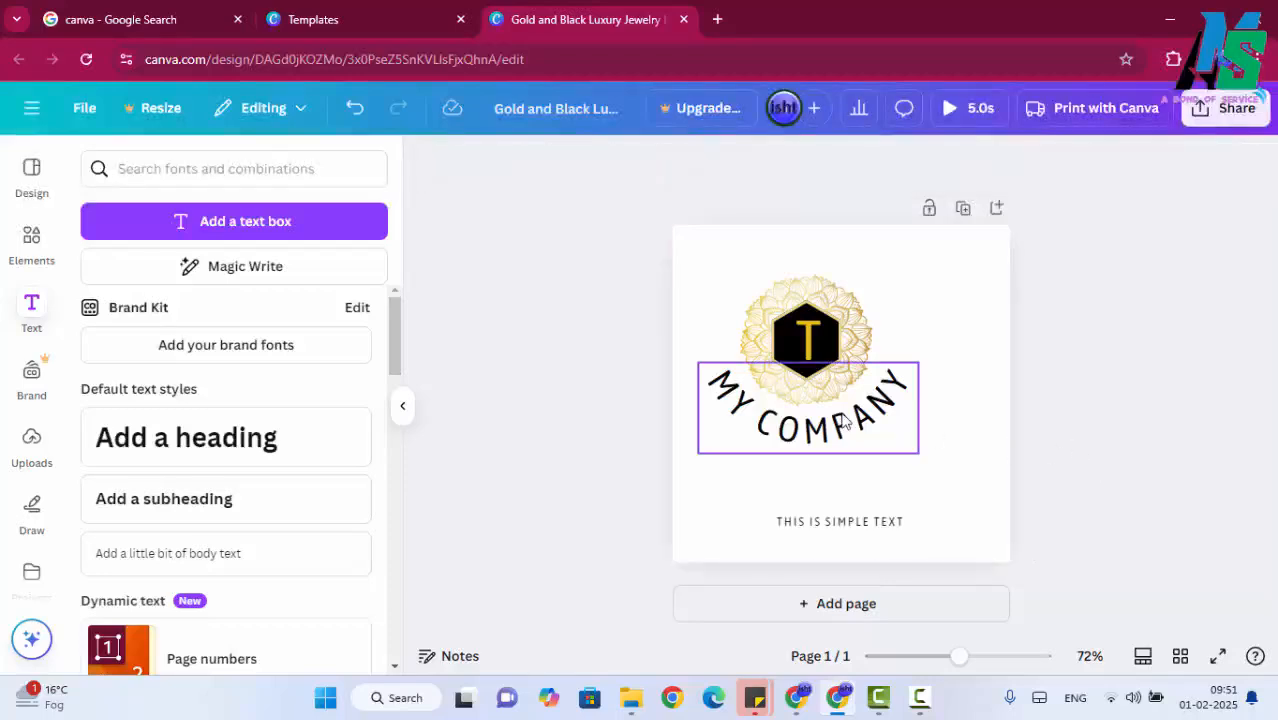
pyautogui.moveTo(846, 421); pyautogui.dragTo(874, 430)
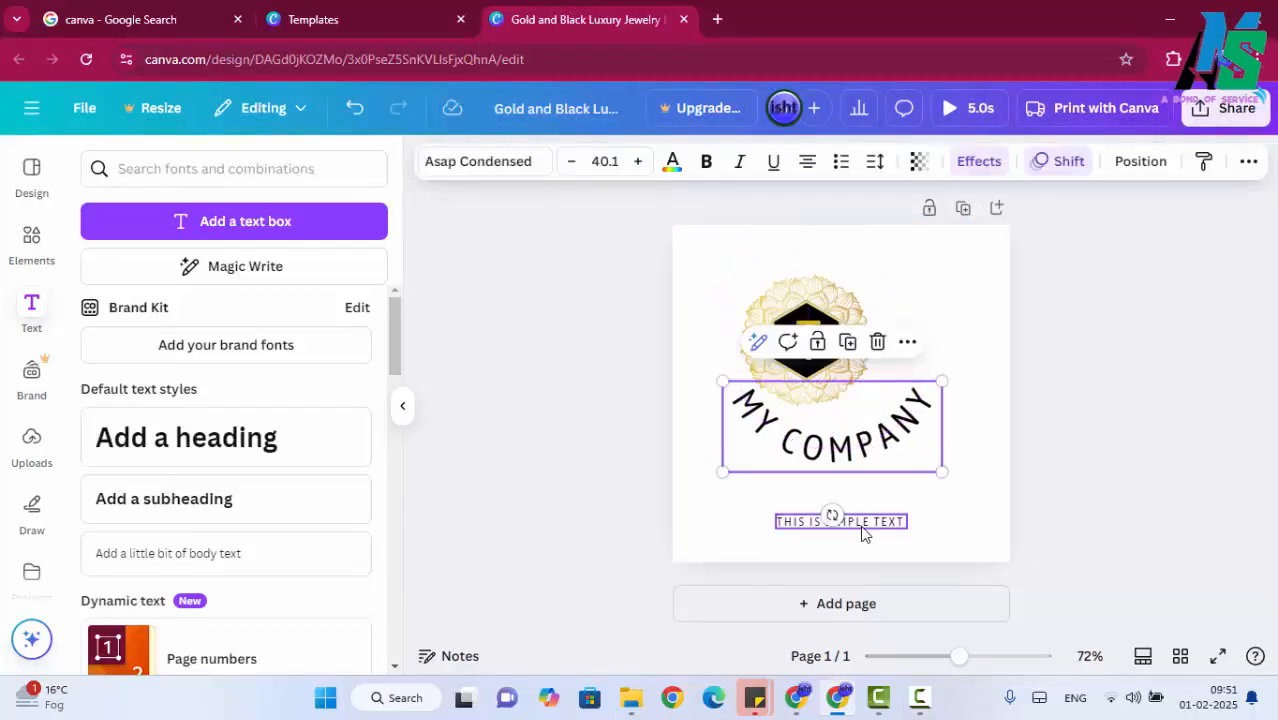
pyautogui.click(1230, 422)
# Step: Copy the curved MY COMPANY text style onto the THIS IS SIMPLE TEXT line
pyautogui.click(922, 428)
pyautogui.click(1204, 161)
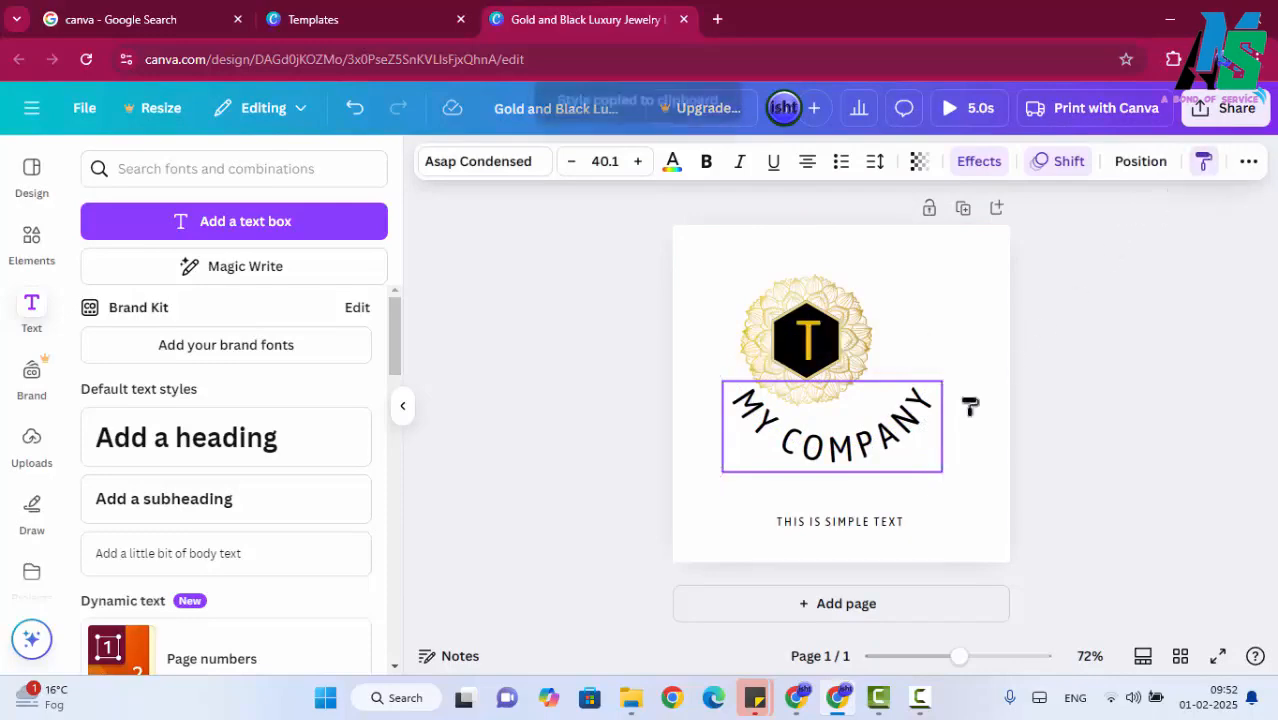
pyautogui.click(872, 521)
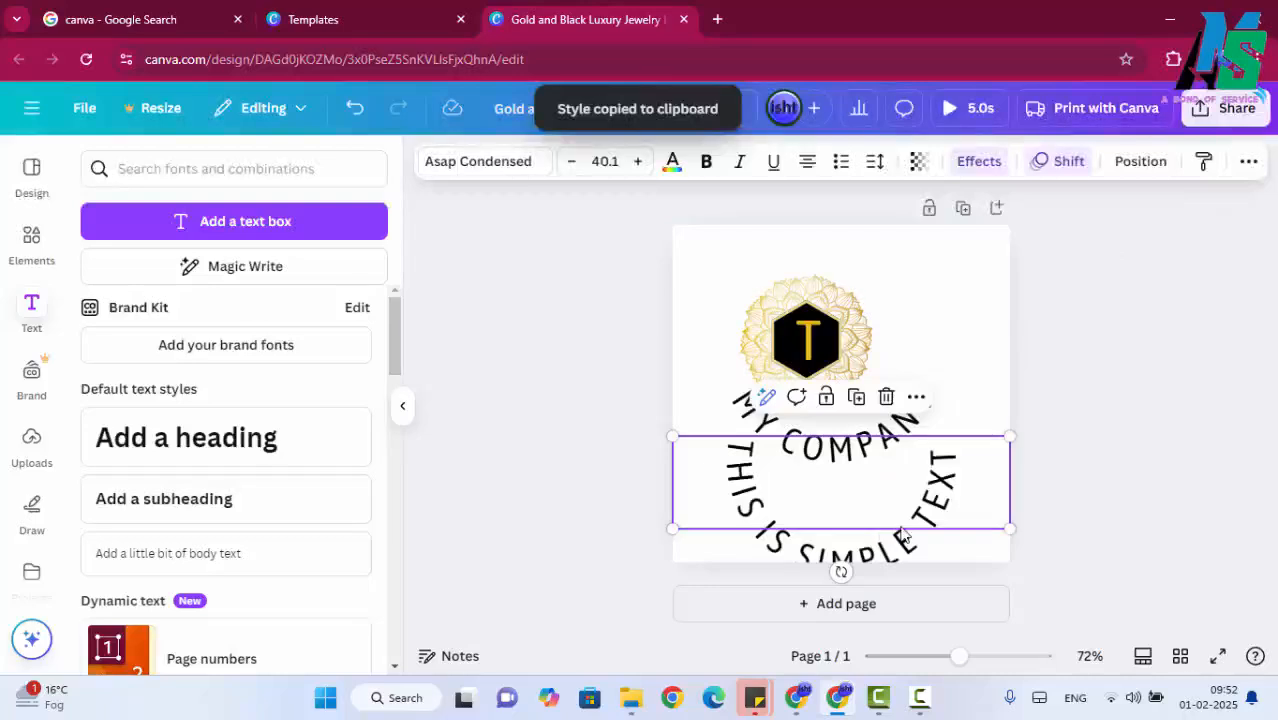
# Step: Move the MY COMPANY text above the emblem and the curved THIS IS SIMPLE TEXT around the emblem's lower edge
pyautogui.click(925, 432)
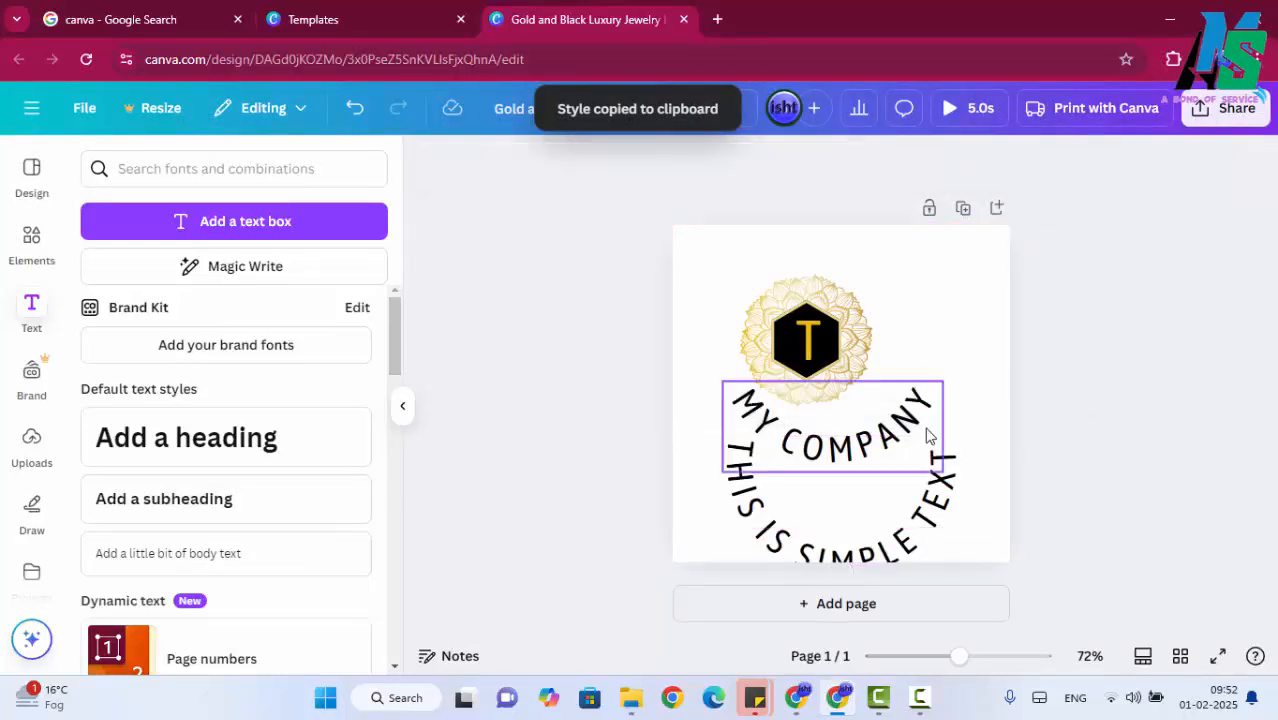
pyautogui.moveTo(926, 390); pyautogui.dragTo(929, 218)
pyautogui.click(957, 498)
pyautogui.moveTo(956, 508); pyautogui.dragTo(920, 366)
pyautogui.click(1133, 397)
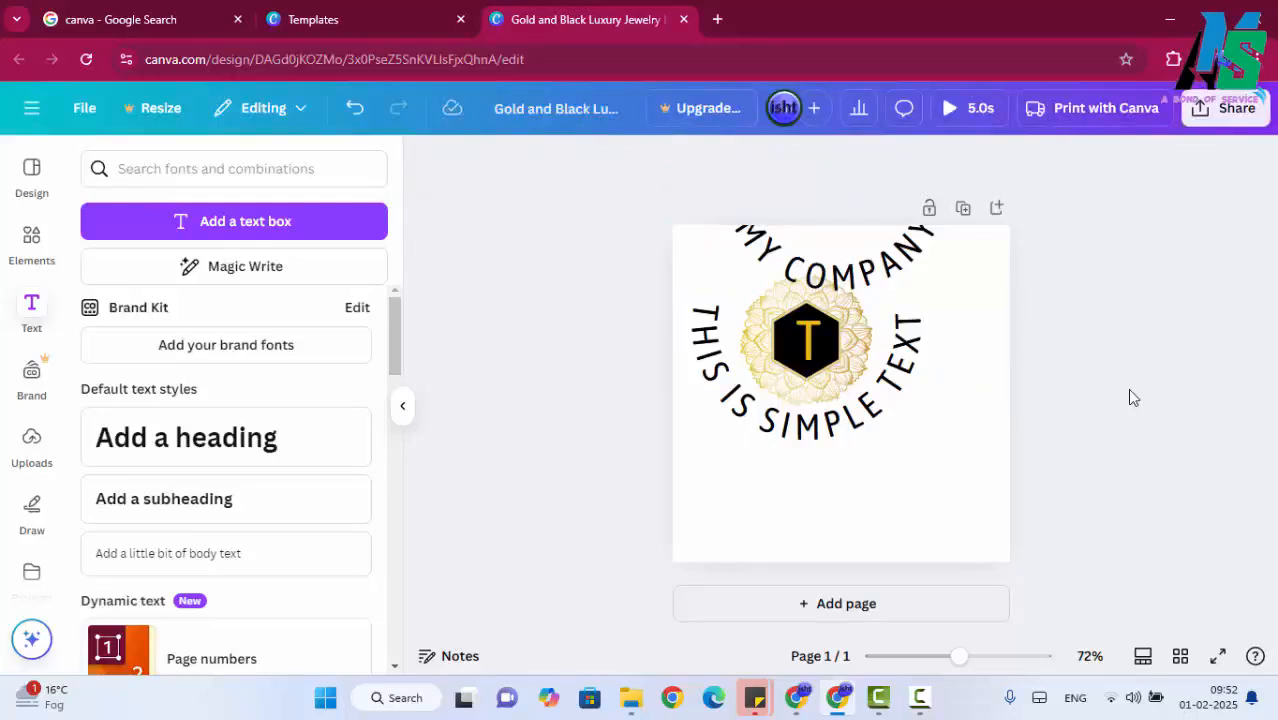
# Step: Undo the recent edits back to the assembled T emblem above the separate curved MY COMPANY text, without the simple text line
pyautogui.hotkey('ctrl', 'z')
pyautogui.hotkey('ctrl', 'z')
pyautogui.hotkey('ctrl', 'z')
pyautogui.hotkey('ctrl', 'z')
pyautogui.hotkey('ctrl', 'z')
pyautogui.hotkey('ctrl', 'z')
pyautogui.hotkey('ctrl', 'z')
pyautogui.hotkey('ctrl', 'z')
pyautogui.hotkey('ctrl', 'z')
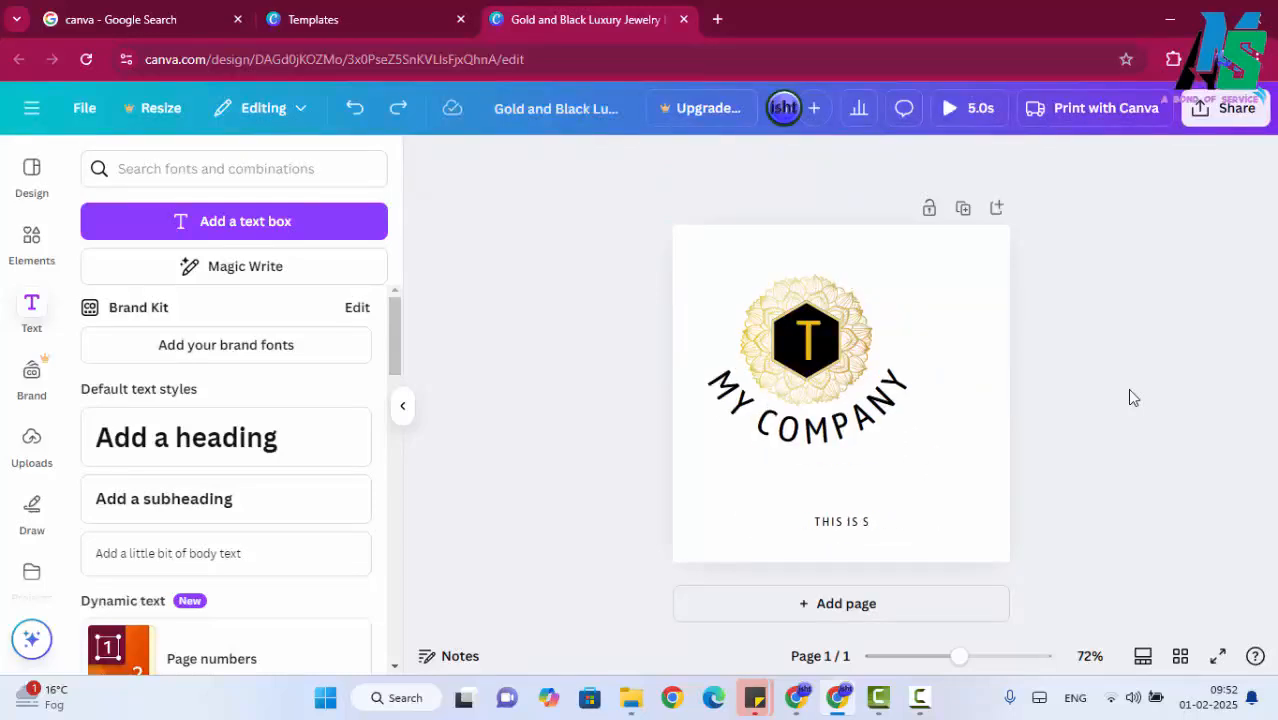
pyautogui.hotkey('ctrl', 'z')
pyautogui.hotkey('ctrl', 'z')
pyautogui.hotkey('ctrl', 'z')
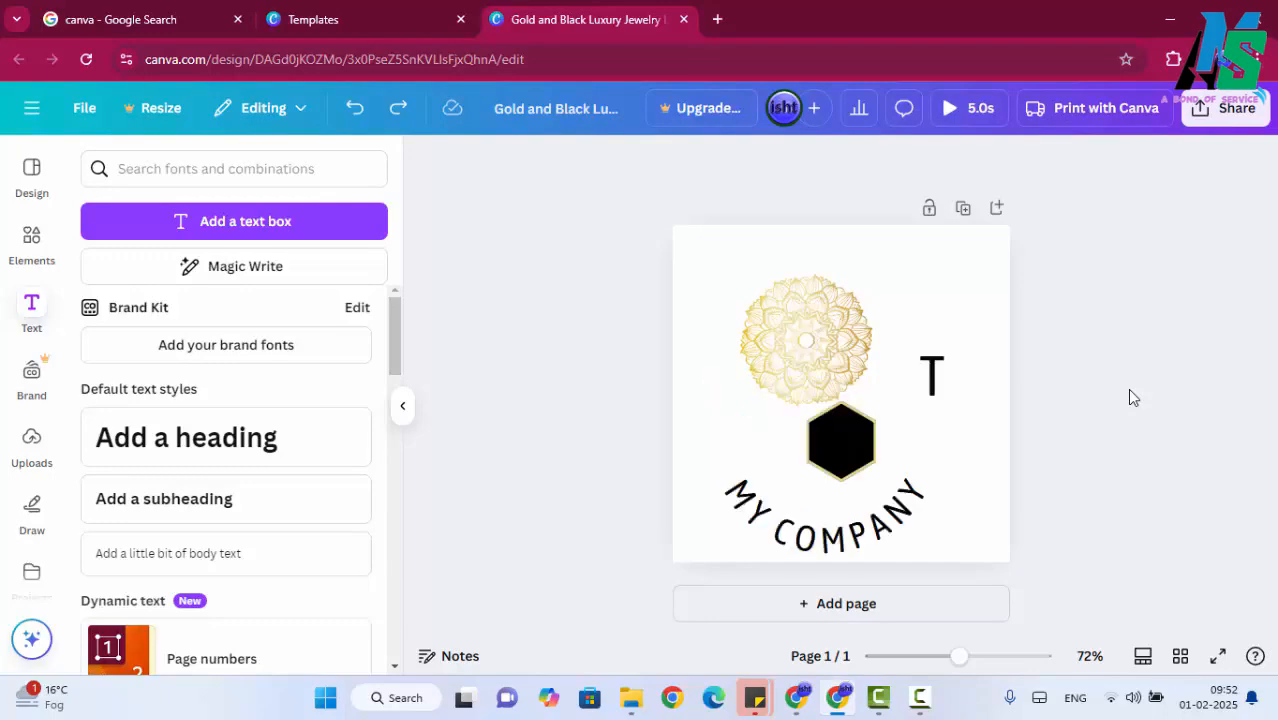
pyautogui.hotkey('ctrl', 'z')
pyautogui.hotkey('ctrl', 'z')
pyautogui.hotkey('ctrl', 'z')
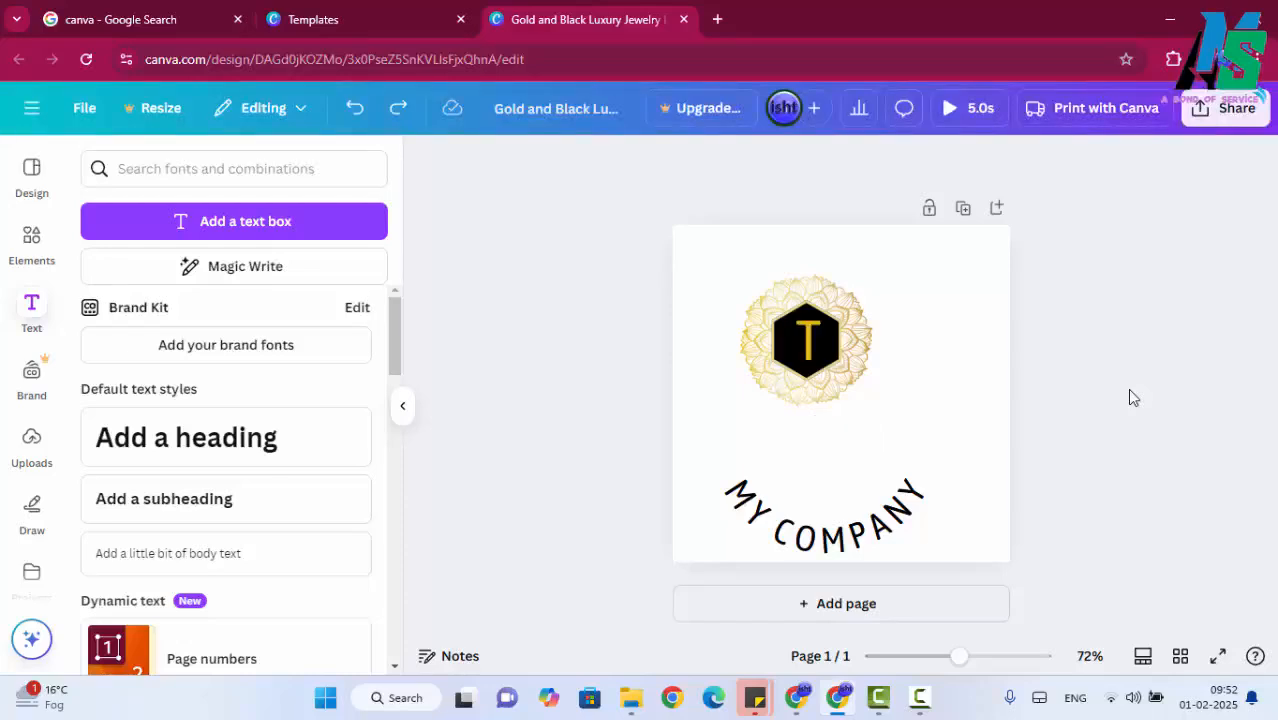
# Step: Move the flower ornament, hexagon and T together slightly right and down, above the middle of the MY COMPANY text
pyautogui.click(790, 302)
pyautogui.moveTo(716, 272); pyautogui.dragTo(940, 464)
pyautogui.moveTo(863, 365); pyautogui.dragTo(875, 372)
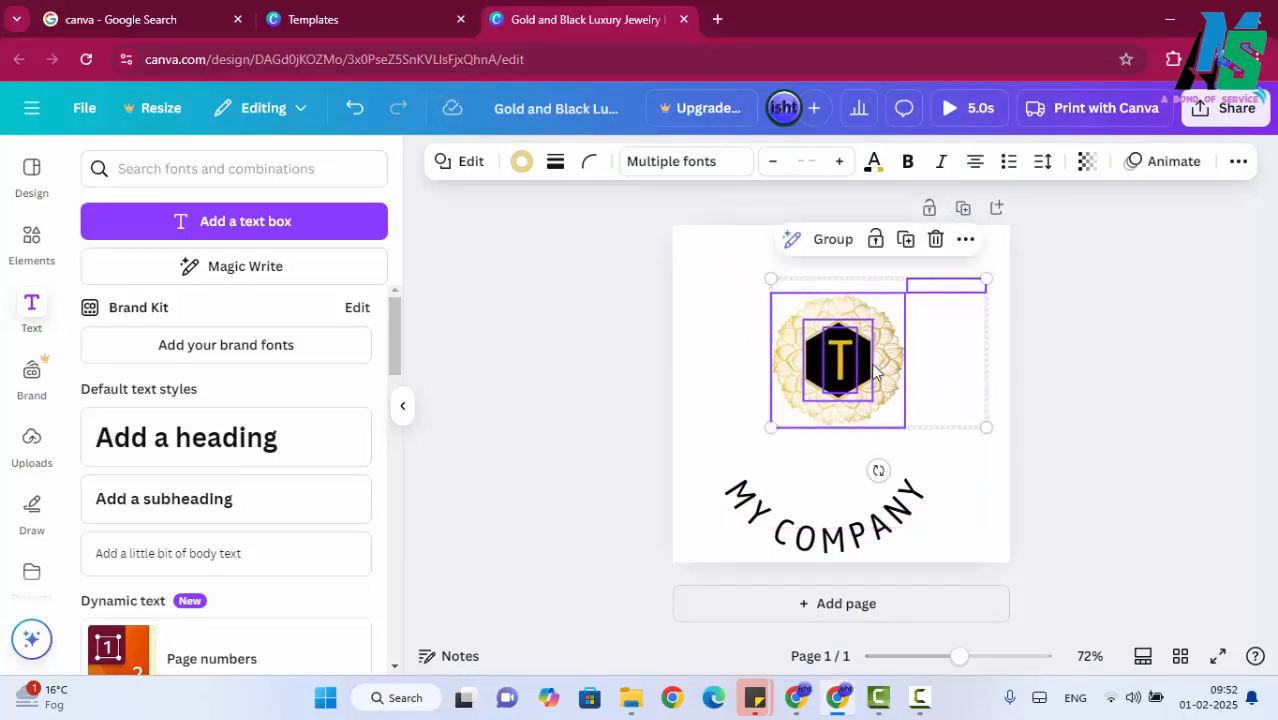
pyautogui.click(1006, 385)
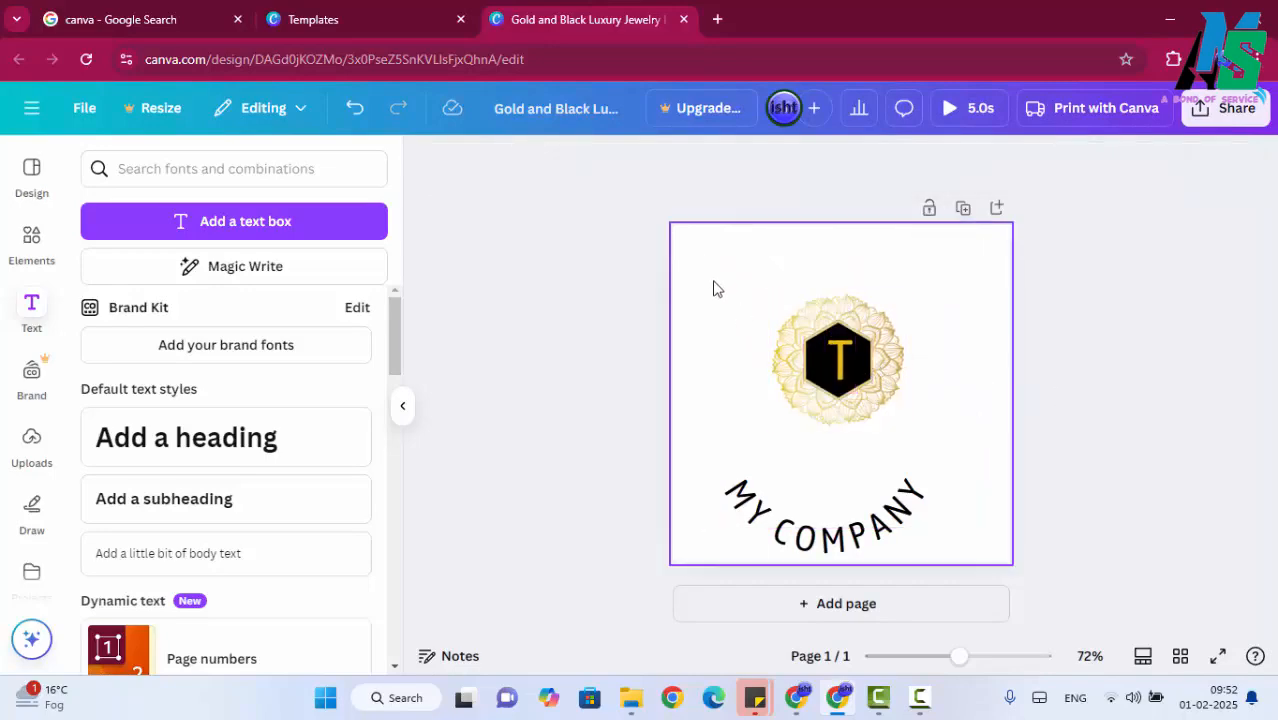
# Step: Group the flower ornament, black hexagon and T into one emblem
pyautogui.moveTo(717, 261); pyautogui.dragTo(929, 446)
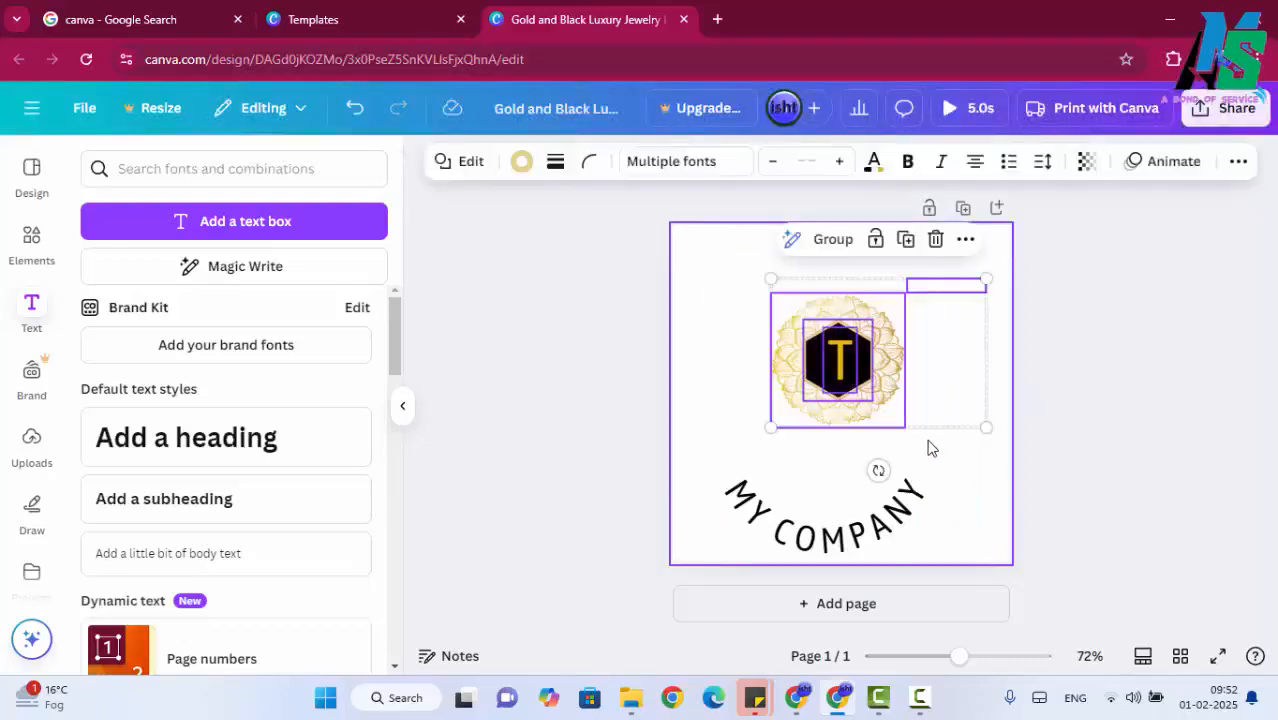
pyautogui.click(1103, 436)
pyautogui.moveTo(757, 288); pyautogui.dragTo(918, 451)
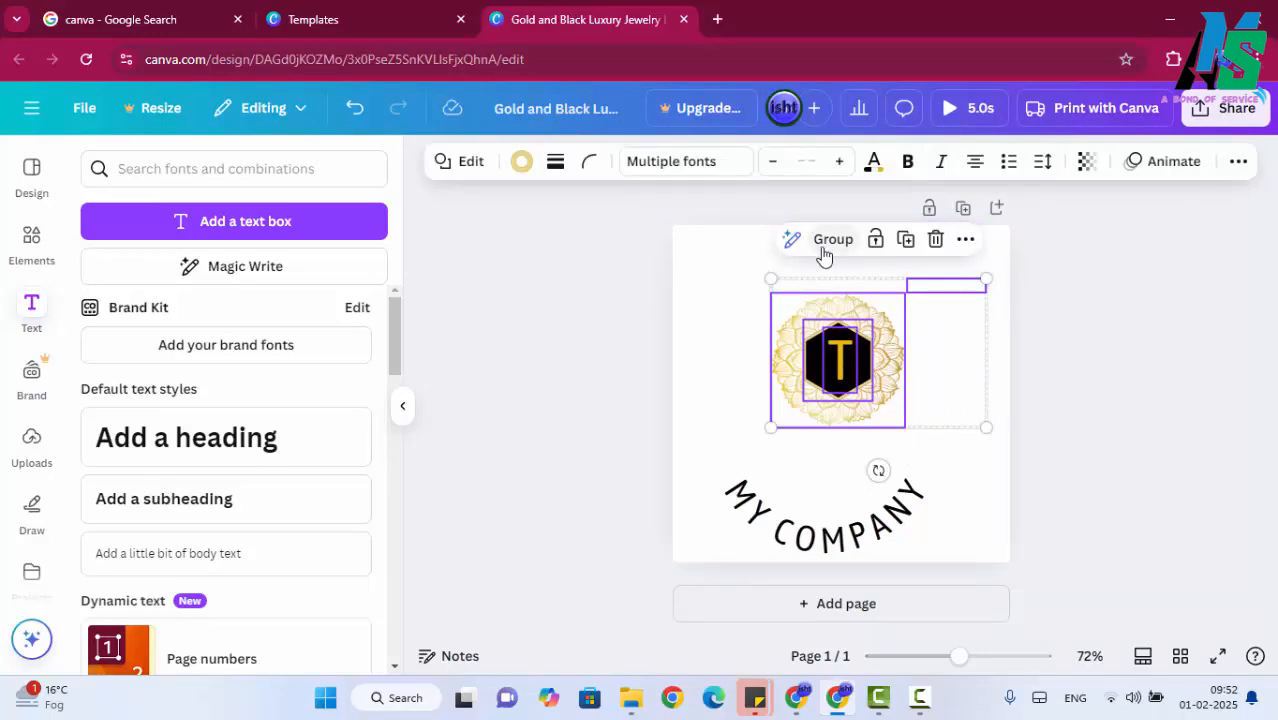
pyautogui.rightClick(820, 330)
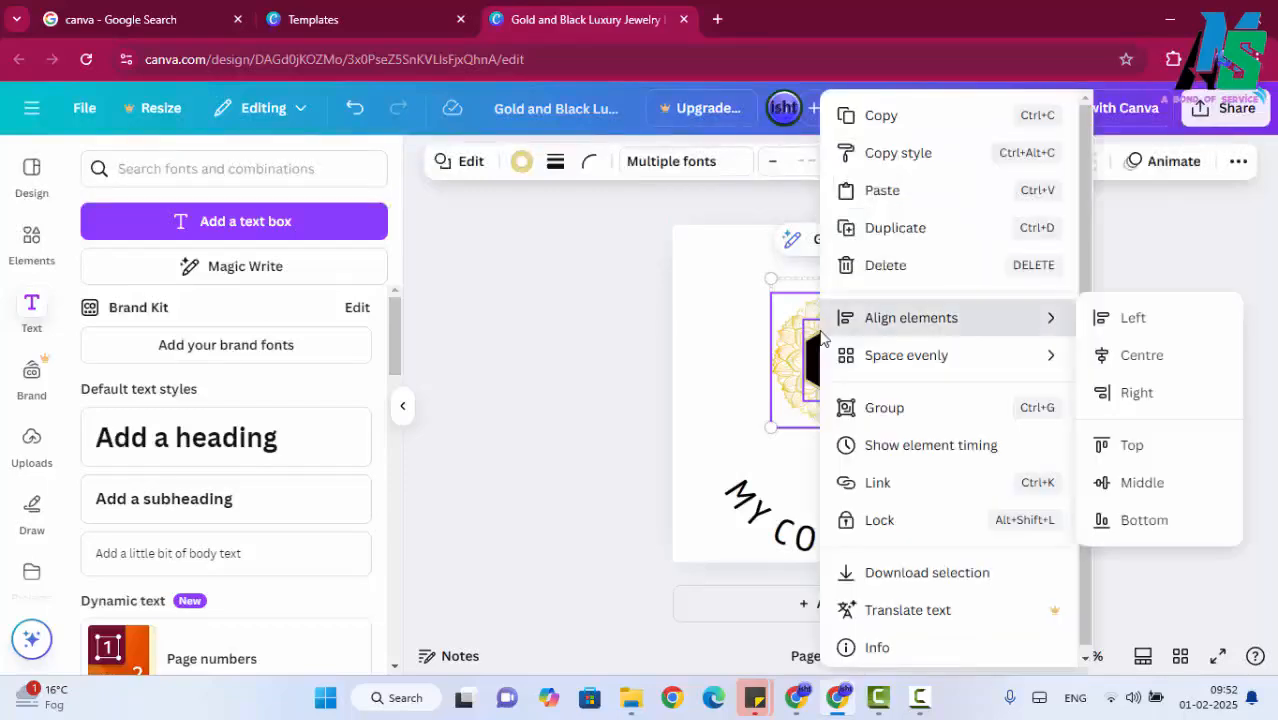
pyautogui.click(889, 406)
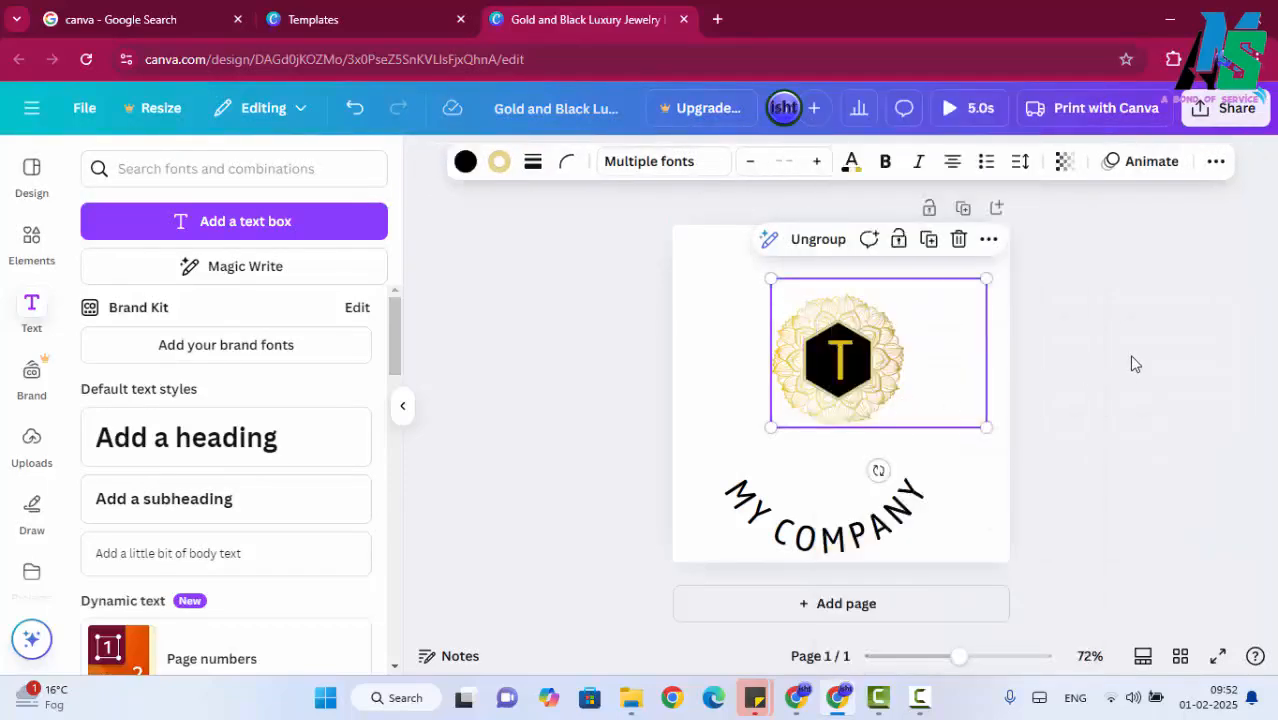
pyautogui.click(1130, 363)
# Step: Move the grouped emblem to the page centre and fit the curved MY COMPANY text closely beneath it
pyautogui.moveTo(846, 372); pyautogui.dragTo(822, 384)
pyautogui.click(1082, 365)
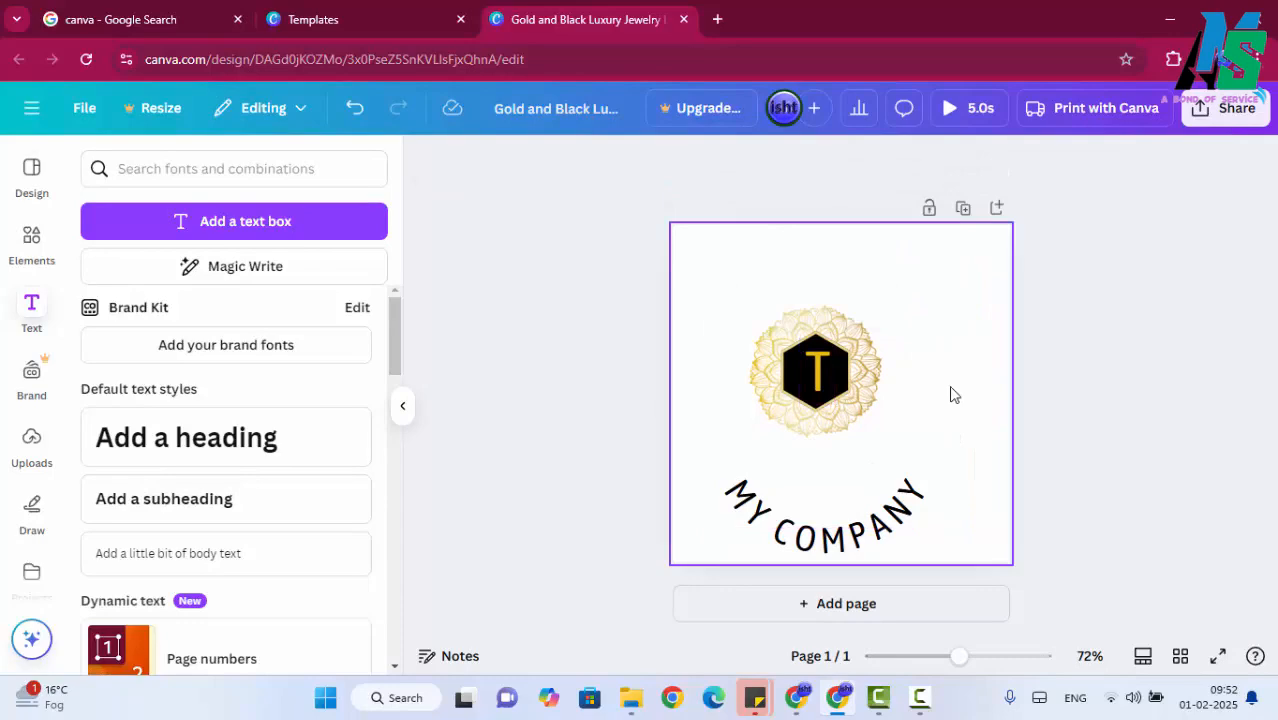
pyautogui.click(873, 386)
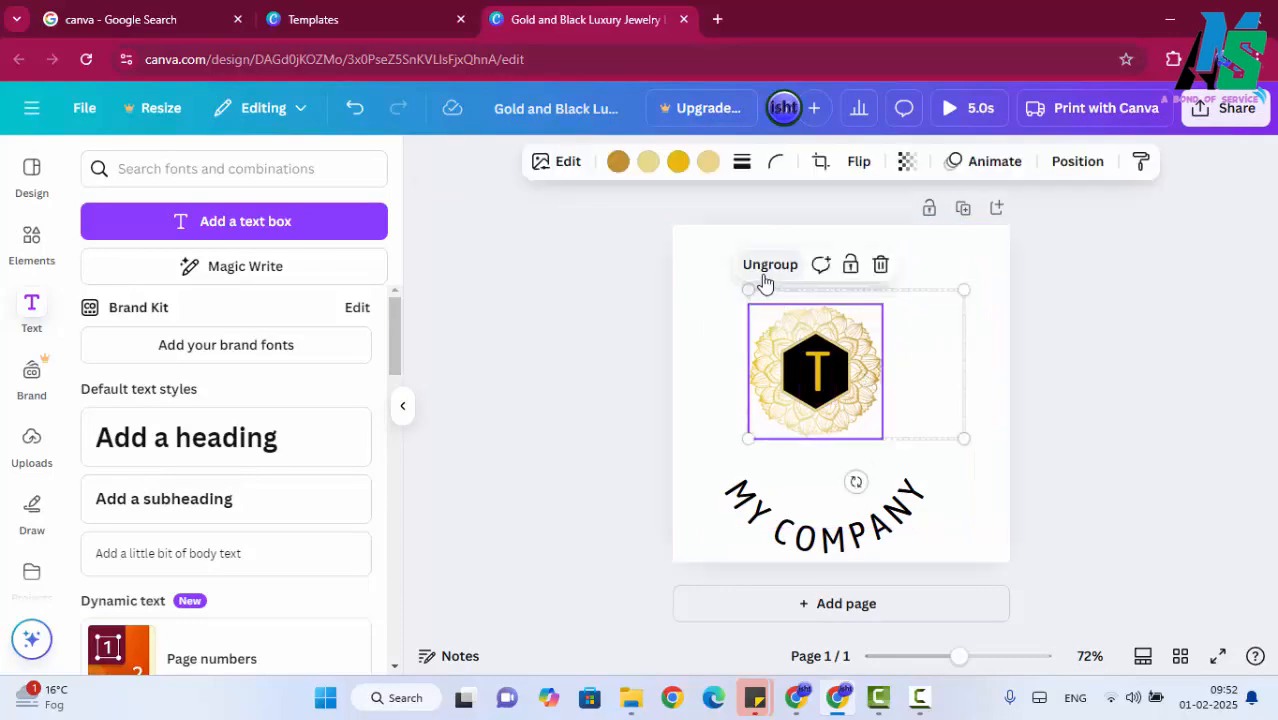
pyautogui.click(1150, 364)
pyautogui.moveTo(797, 410)
pyautogui.mouseDown()
pyautogui.moveTo(802, 425)
pyautogui.moveTo(819, 423)
pyautogui.mouseUp()
pyautogui.moveTo(877, 497); pyautogui.dragTo(895, 462)
pyautogui.click(1138, 383)
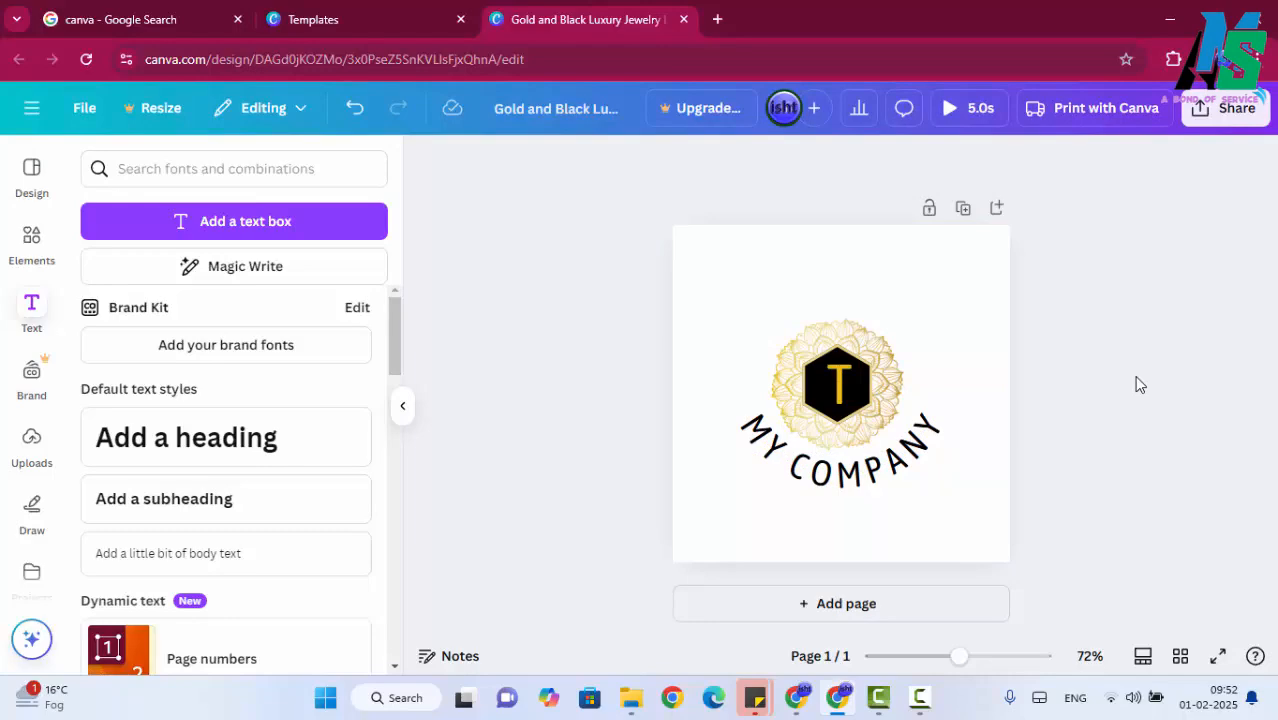
# Step: Download the finished logo as a PNG image
pyautogui.click(1226, 108)
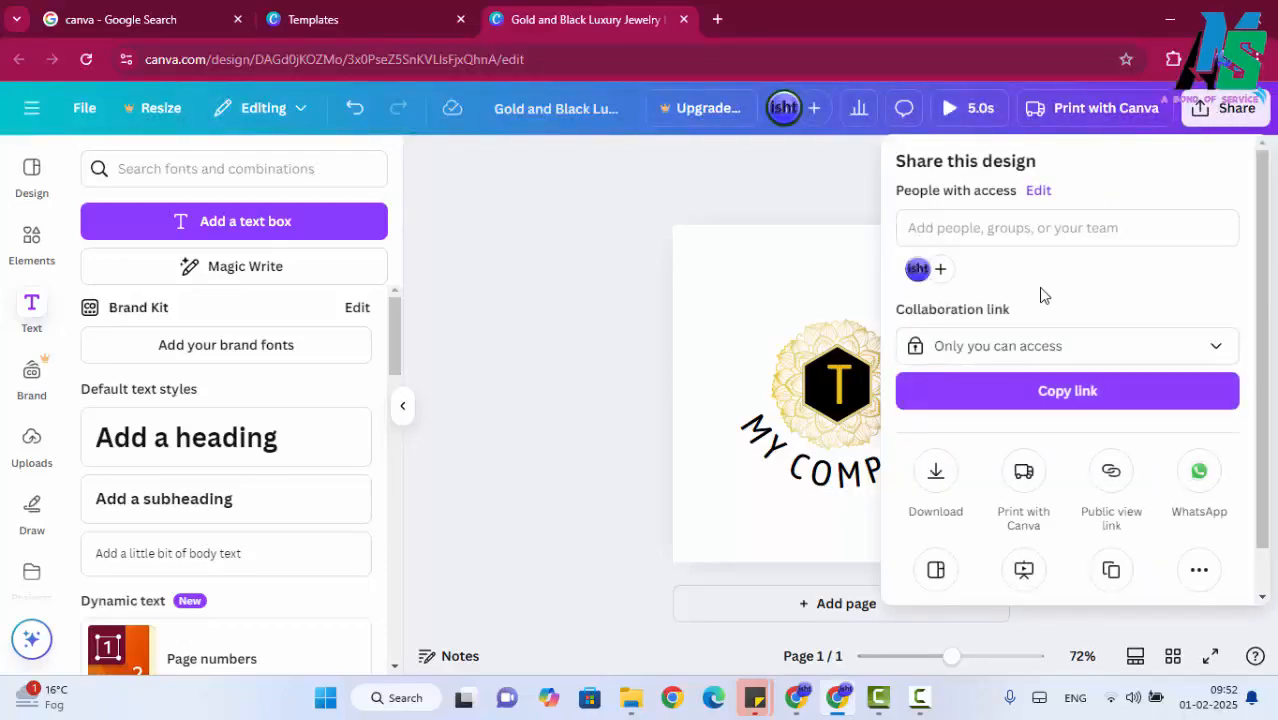
pyautogui.click(936, 474)
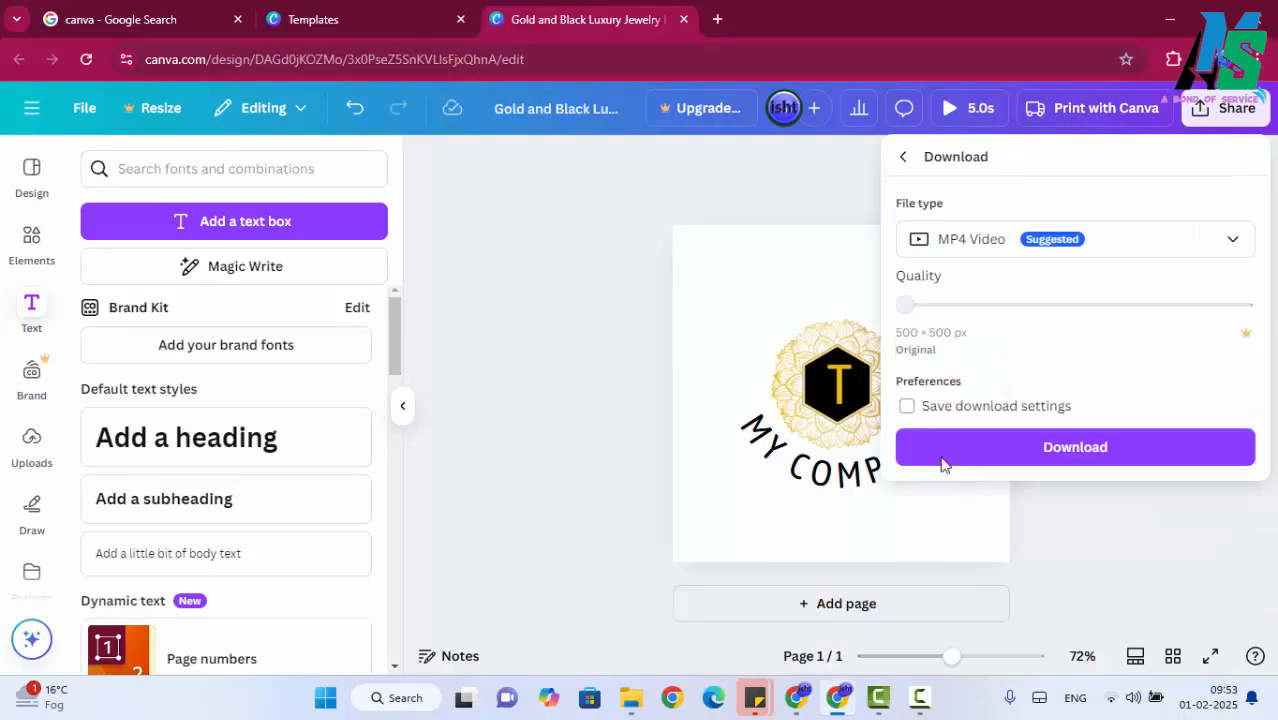
pyautogui.click(983, 239)
pyautogui.click(988, 244)
pyautogui.click(985, 248)
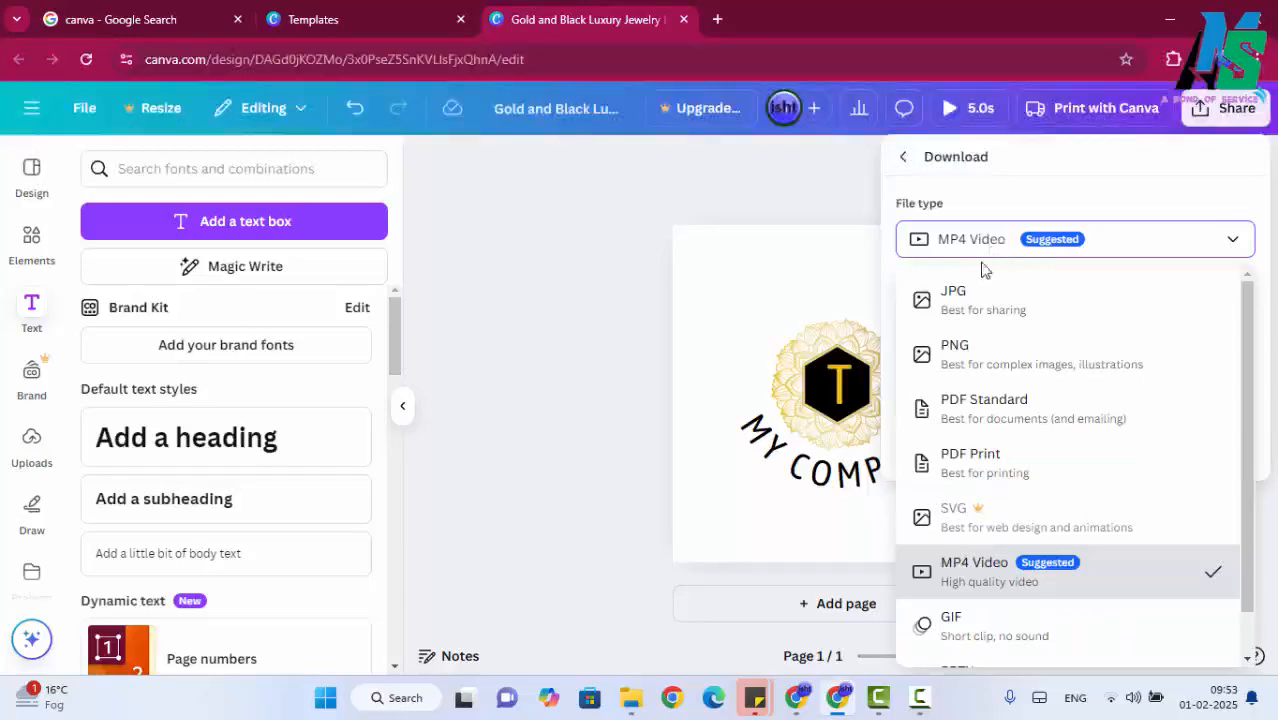
pyautogui.click(960, 296)
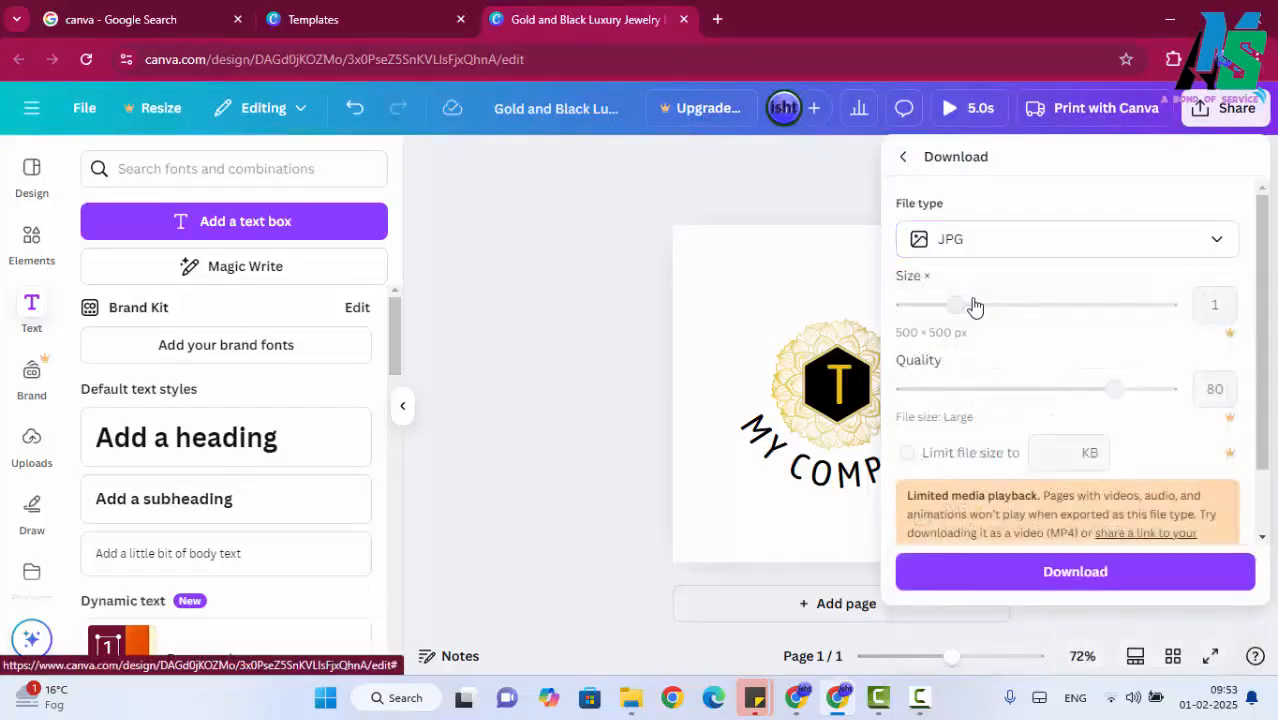
pyautogui.click(961, 242)
pyautogui.click(977, 344)
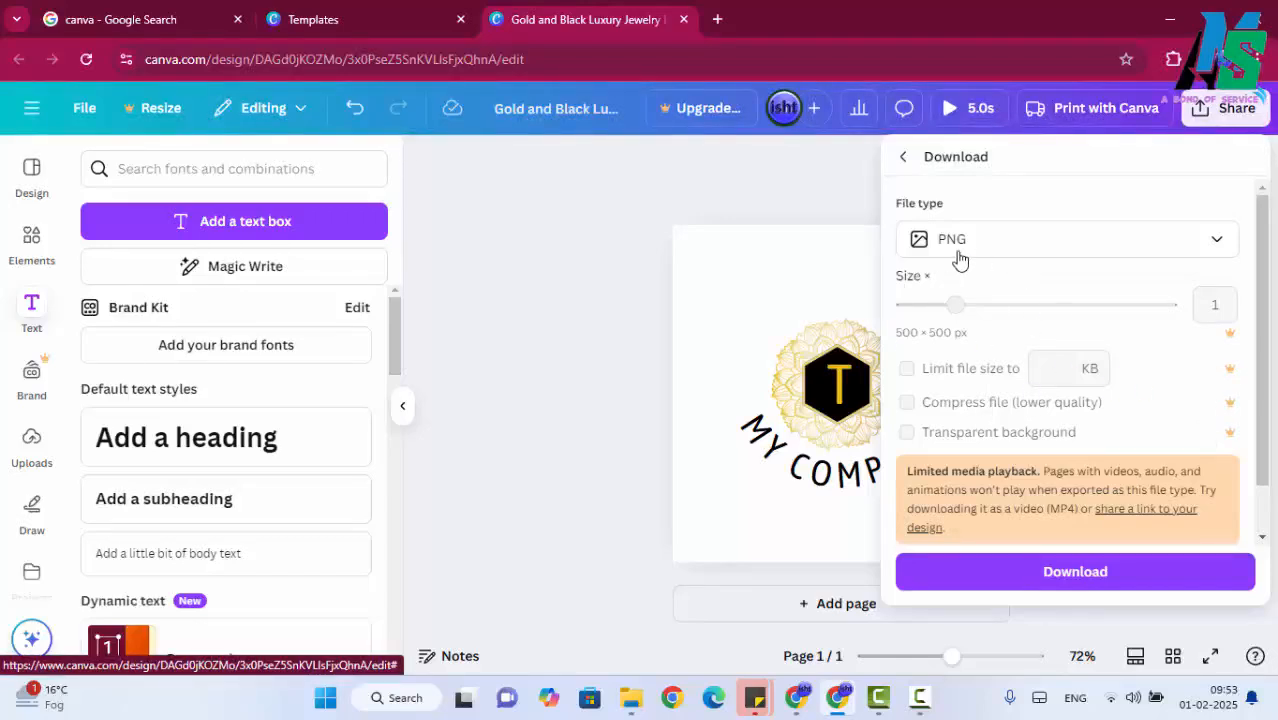
pyautogui.click(1027, 573)
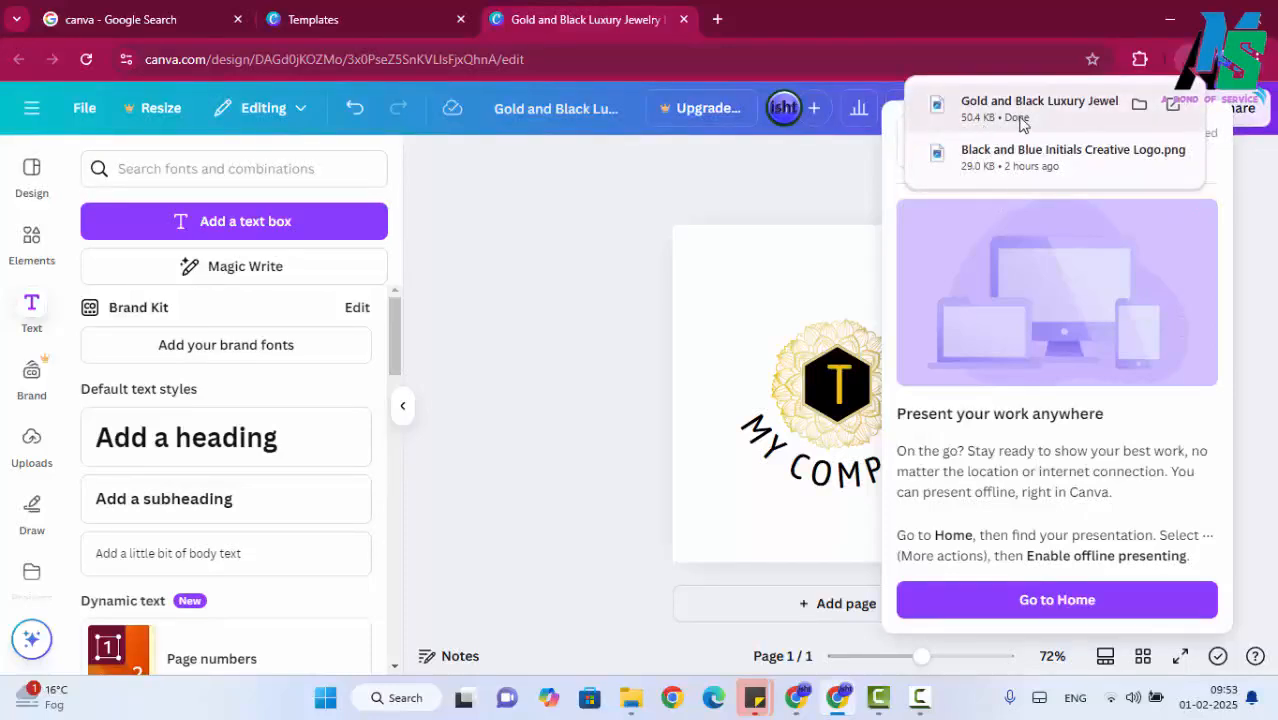
# Step: Open the downloaded Gold and Black Luxury Jewelry Logo.png to check it, and return to the design
pyautogui.click(1172, 108)
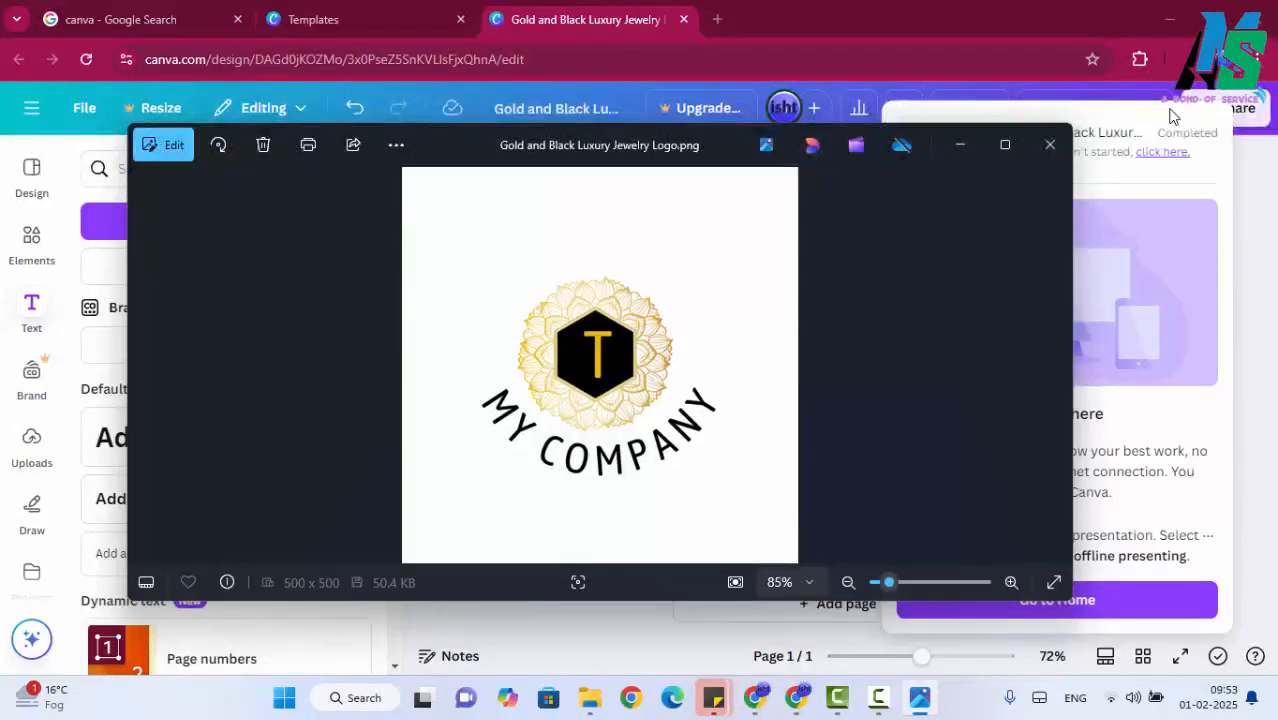
pyautogui.click(1050, 145)
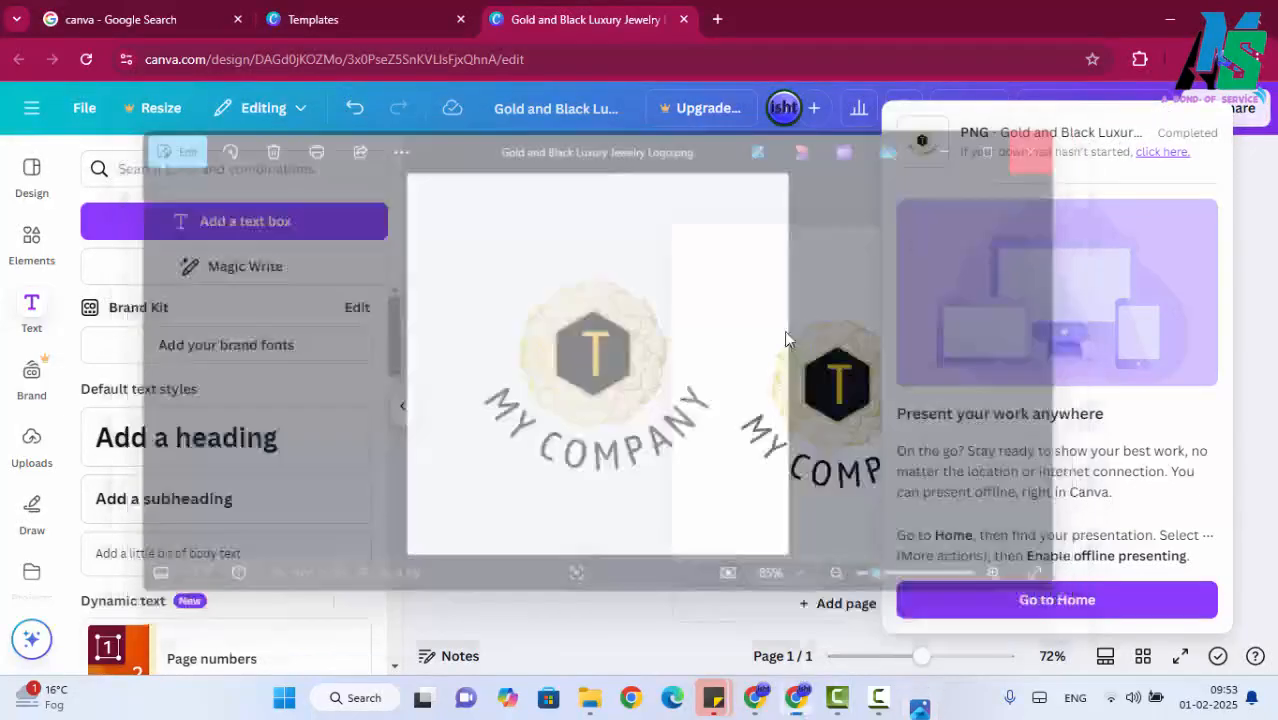
pyautogui.click(629, 334)
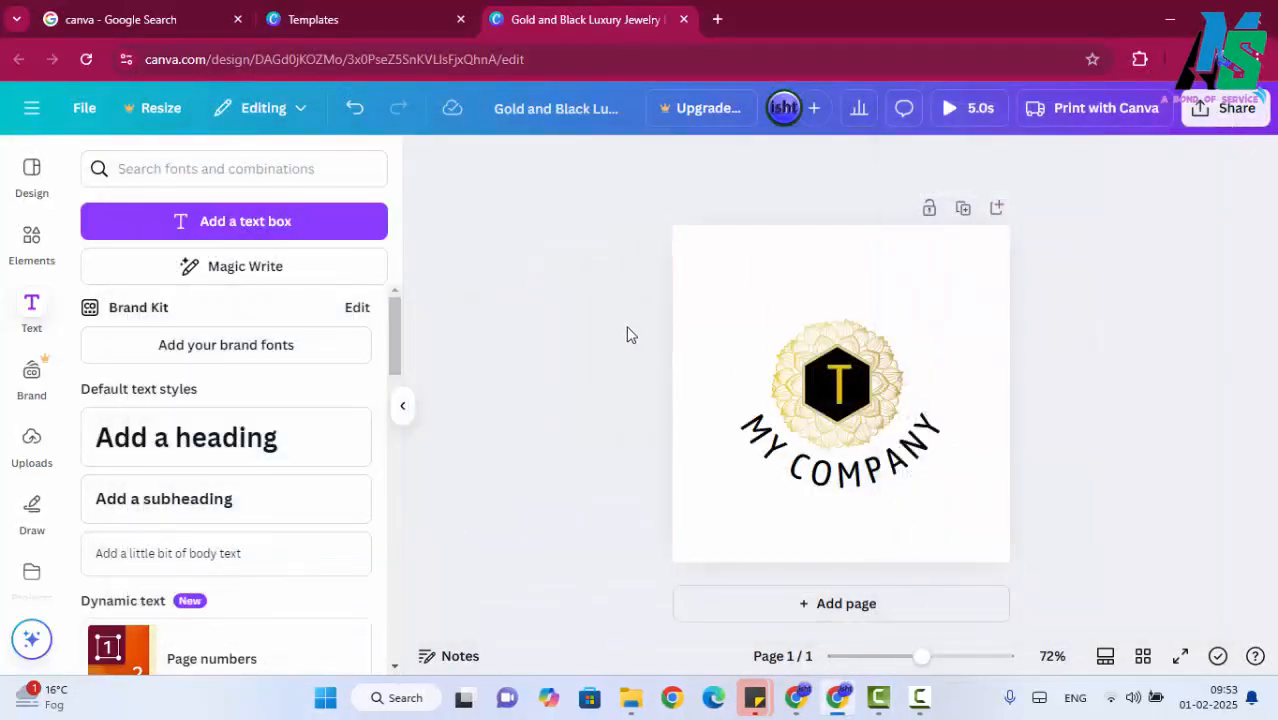